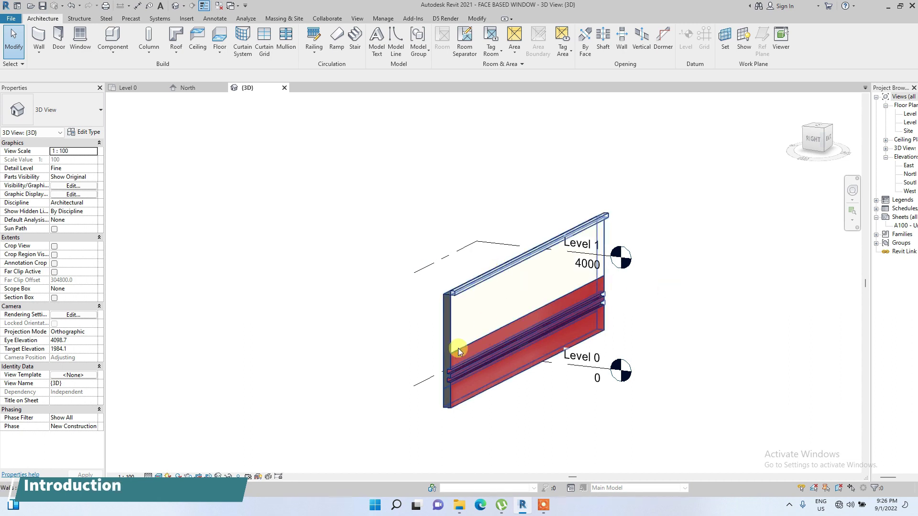
# - Set the selected wall's Cross-Section to Slanted with a 45° Angle From Vertical
pyautogui.click(450, 314)
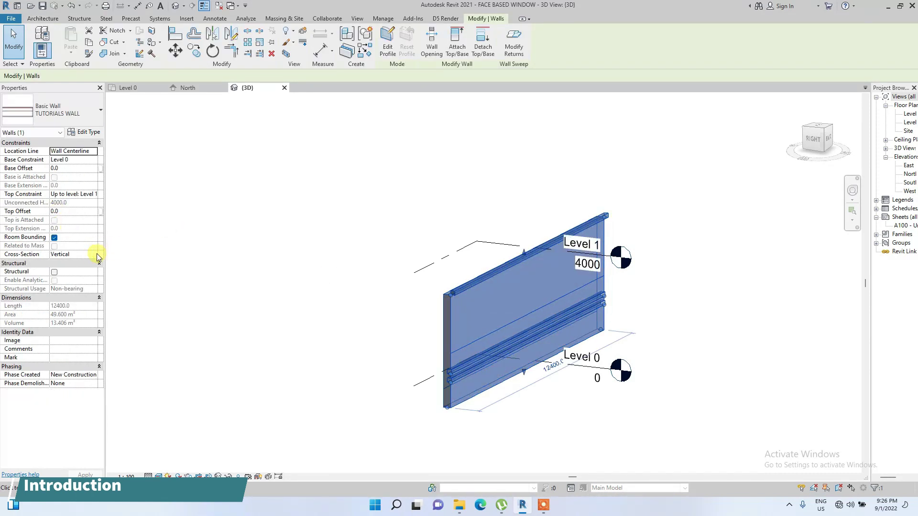
pyautogui.click(92, 256)
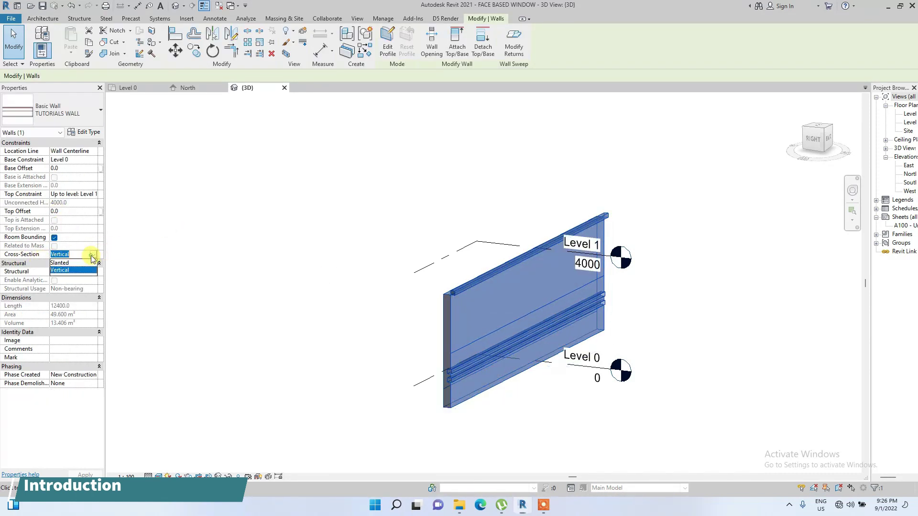
pyautogui.click(75, 263)
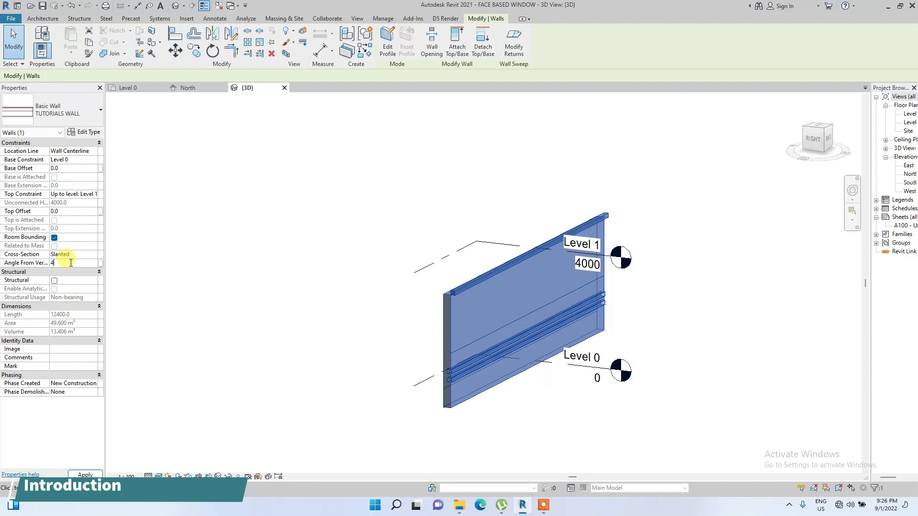
pyautogui.write('45')
pyautogui.click(237, 300)
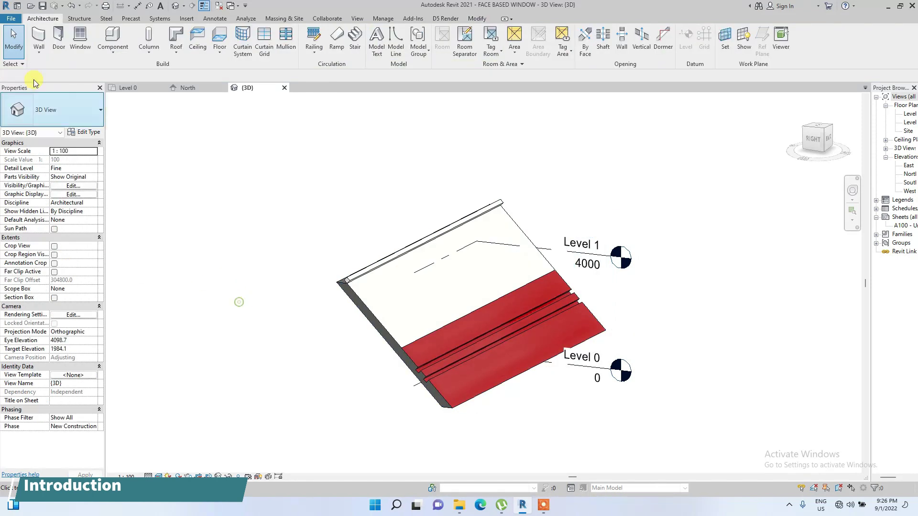
pyautogui.click(72, 40)
pyautogui.click(101, 110)
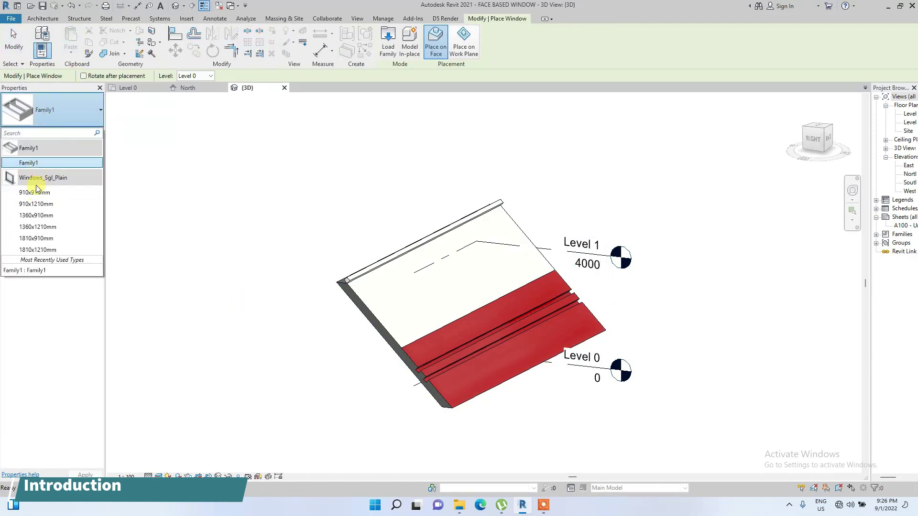
pyautogui.click(33, 192)
pyautogui.click(453, 284)
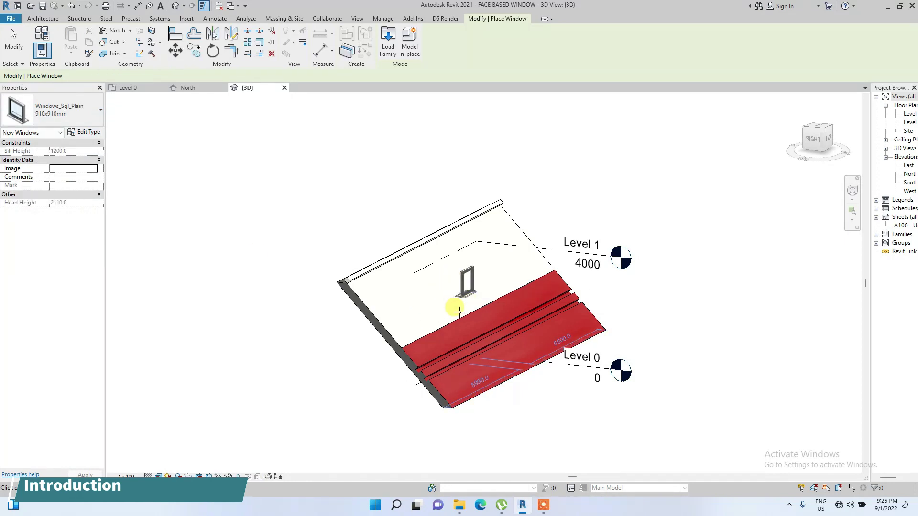
pyautogui.click(462, 290)
pyautogui.scroll(2, 463, 287)
pyautogui.press('Escape')
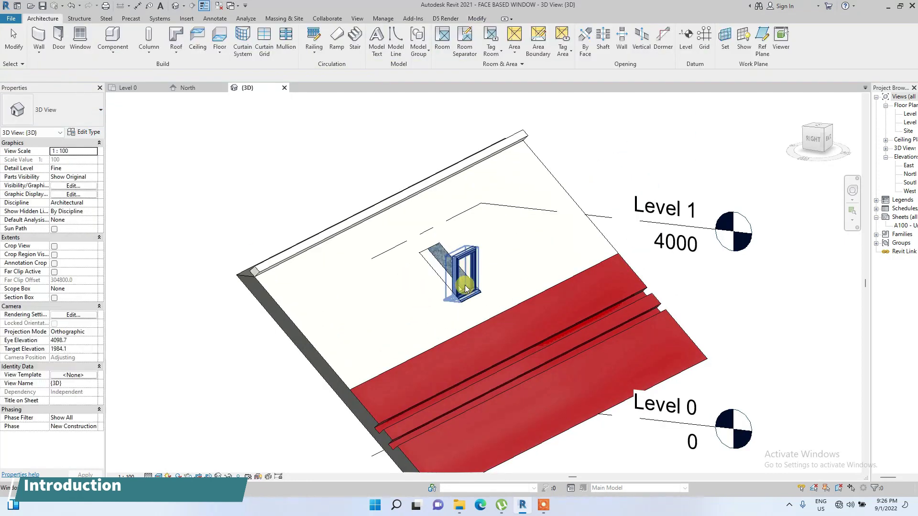
pyautogui.scroll(4, 465, 288)
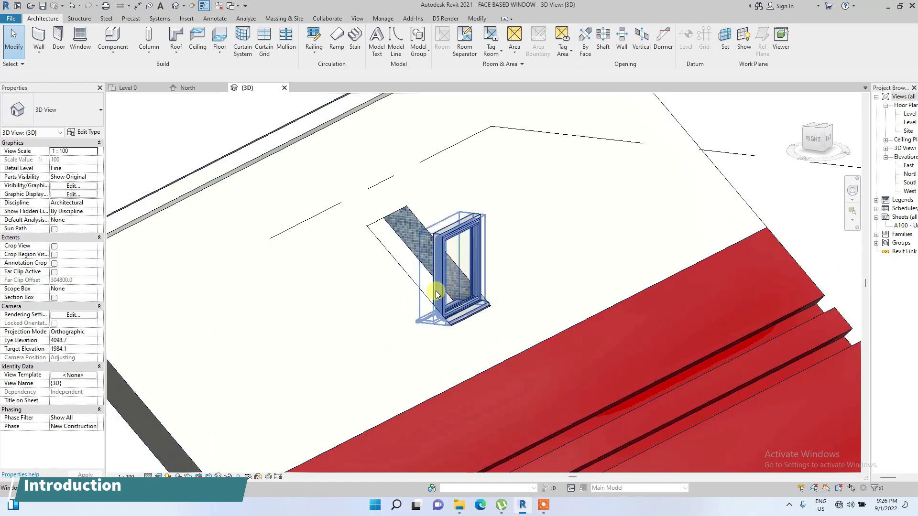
pyautogui.scroll(-3, 436, 294)
pyautogui.scroll(2, 475, 201)
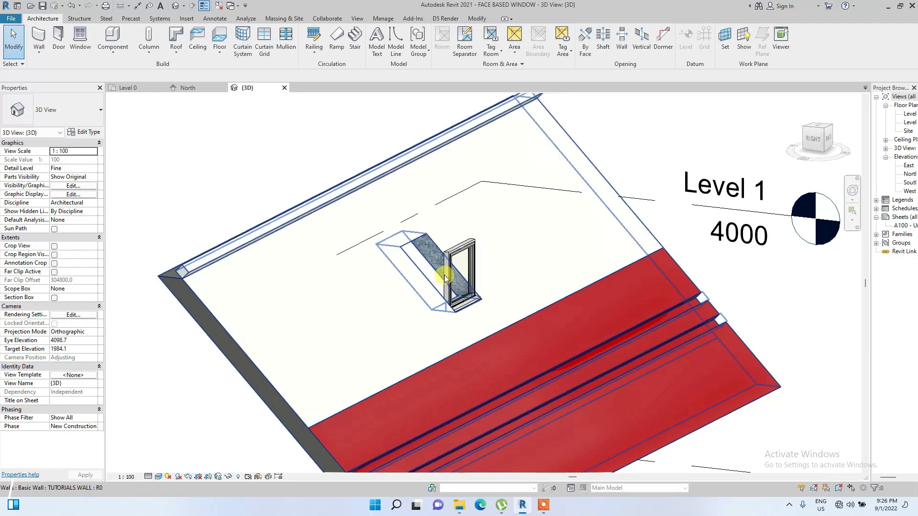
pyautogui.click(463, 248)
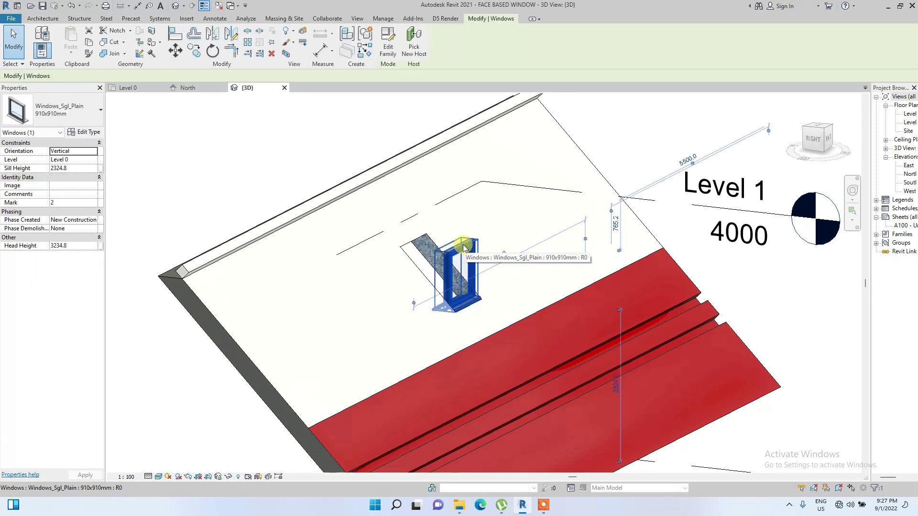
pyautogui.press('Delete')
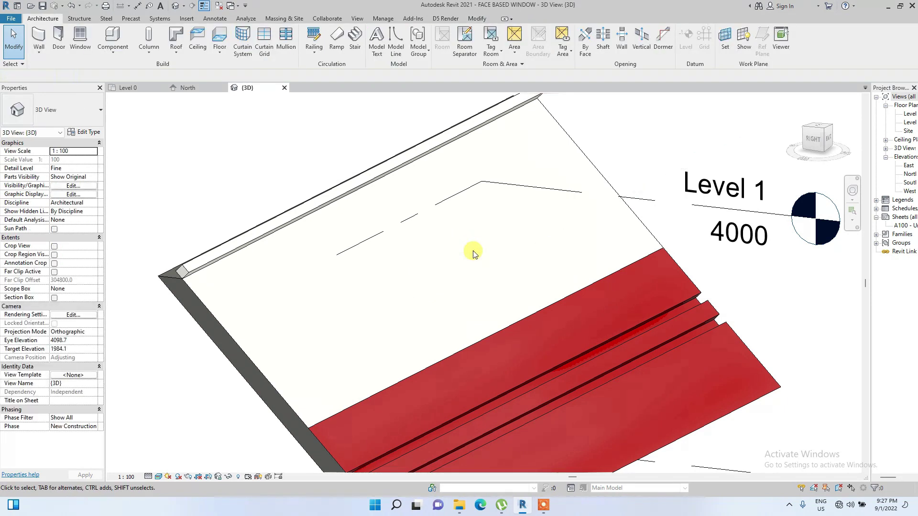
# - Create a new family from the Metric Generic Model face based.rft template
pyautogui.click(12, 19)
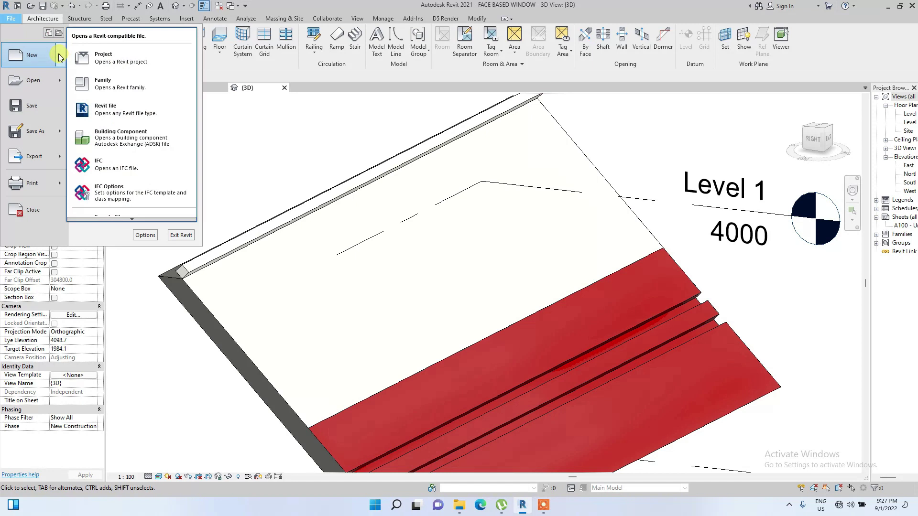
pyautogui.moveTo(48, 55)
pyautogui.click(96, 80)
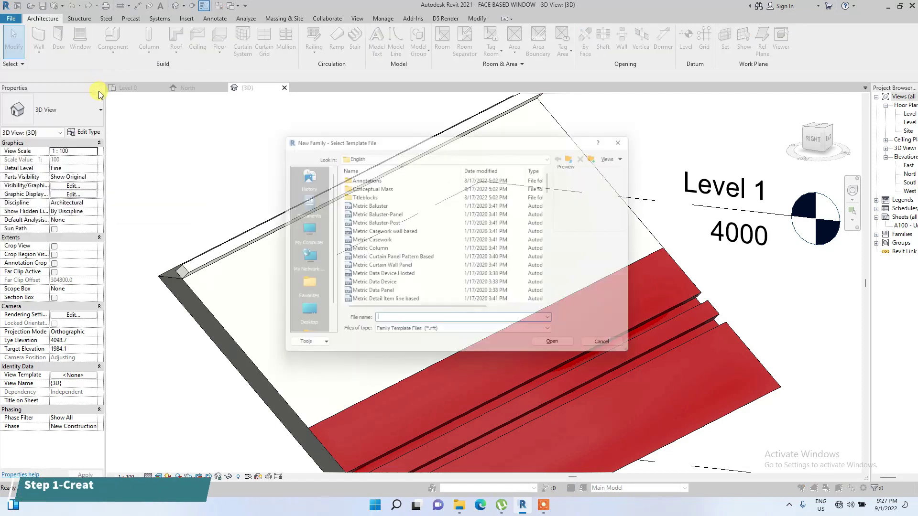
pyautogui.scroll(-7, 363, 206)
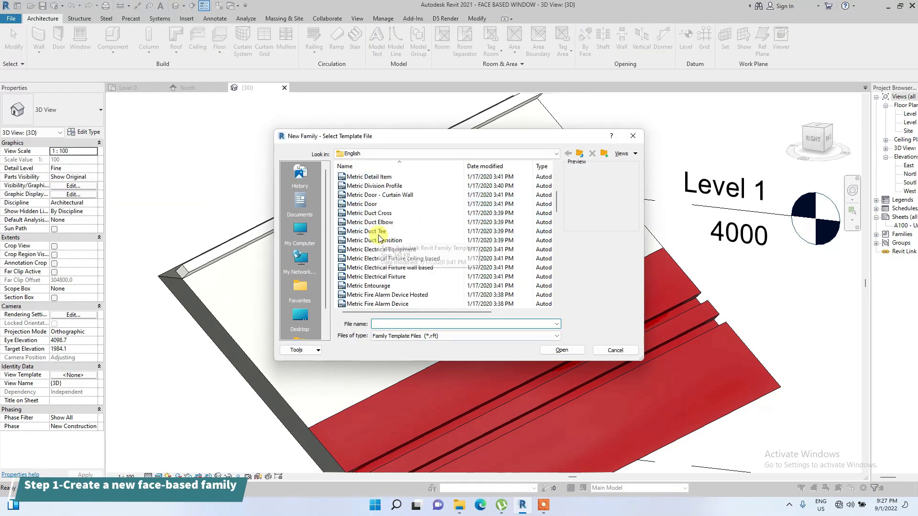
pyautogui.scroll(-1, 396, 231)
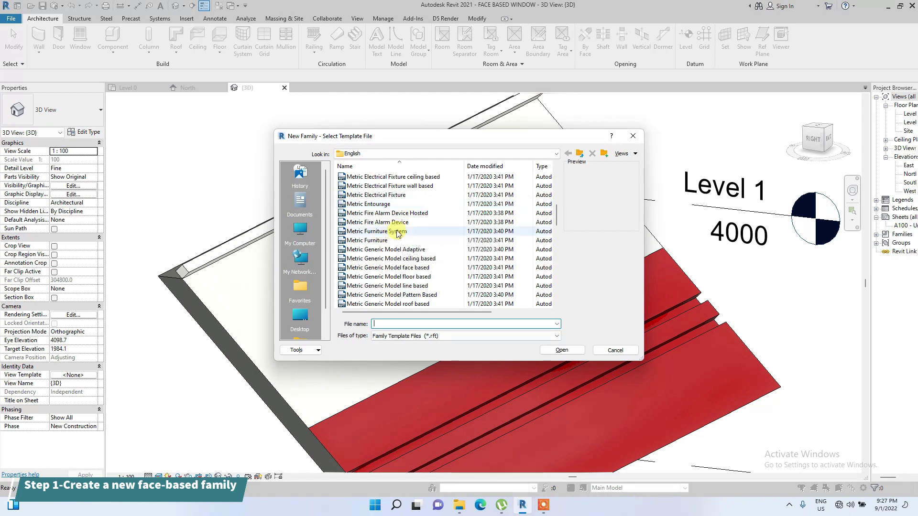
pyautogui.click(406, 268)
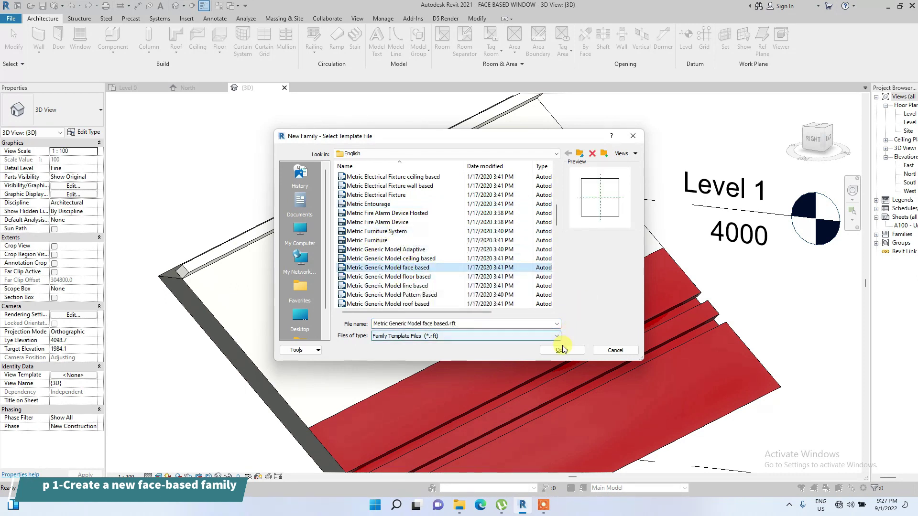
pyautogui.click(562, 350)
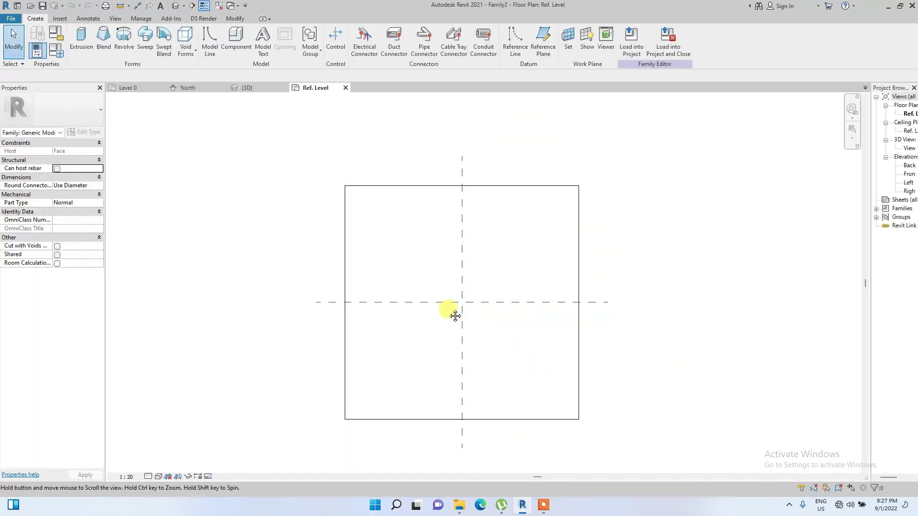
# - Change Family2's category from Generic Models to Windows
pyautogui.click(57, 35)
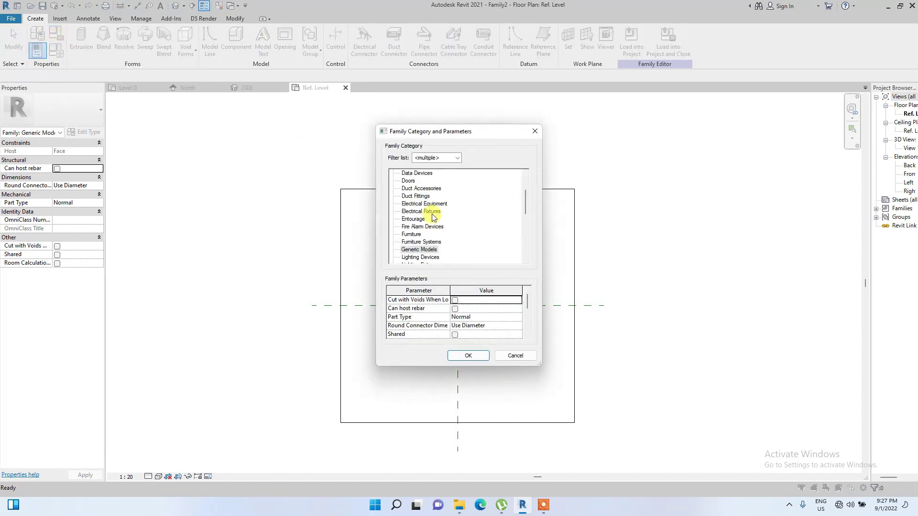
pyautogui.scroll(-4, 522, 224)
pyautogui.moveTo(528, 225); pyautogui.dragTo(525, 254)
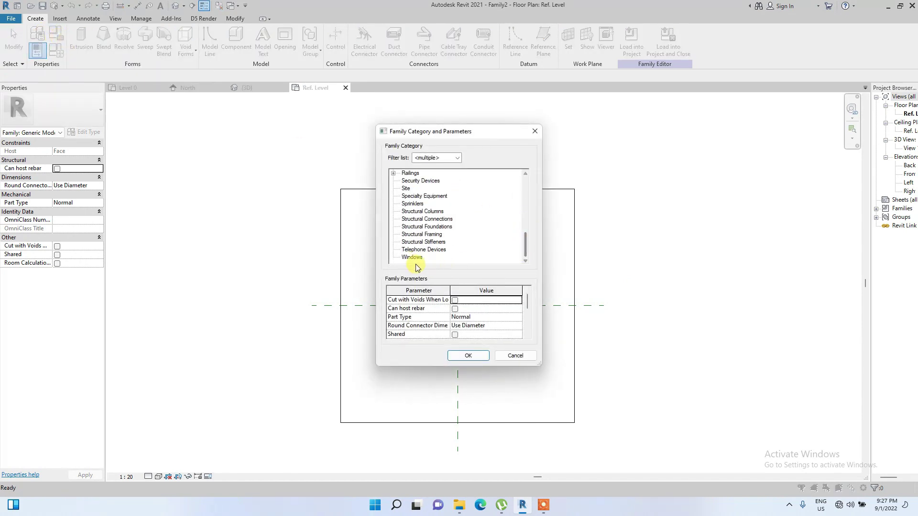
pyautogui.click(402, 258)
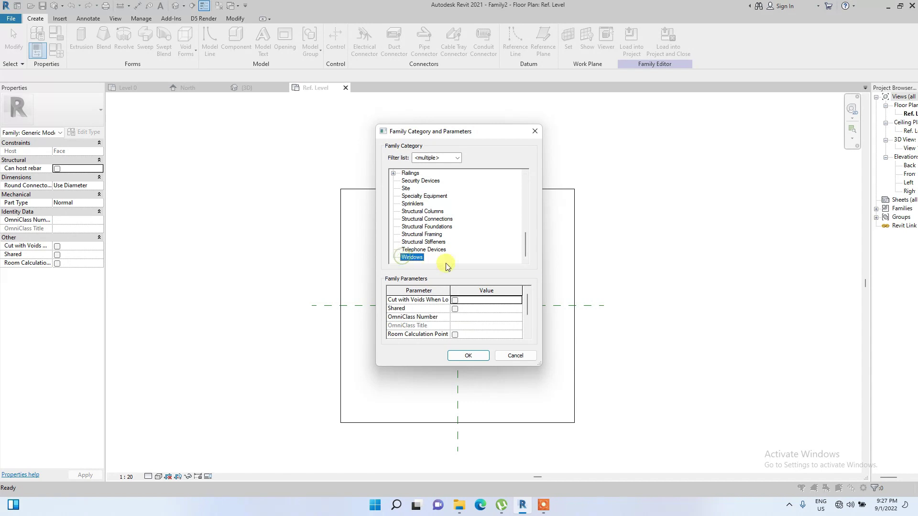
pyautogui.click(467, 358)
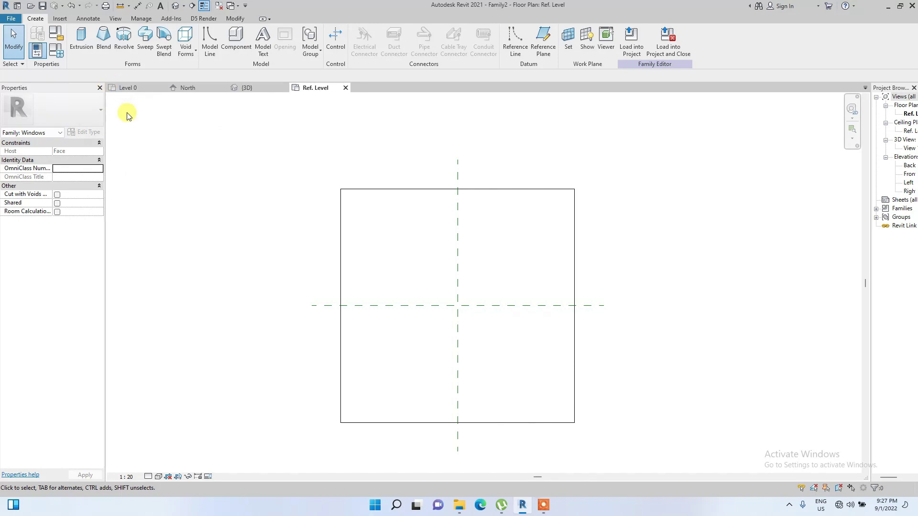
# - Draw two vertical reference planes, one left and one right of centre, using RP
pyautogui.moveTo(297, 193); pyautogui.dragTo(284, 217, button='middle')
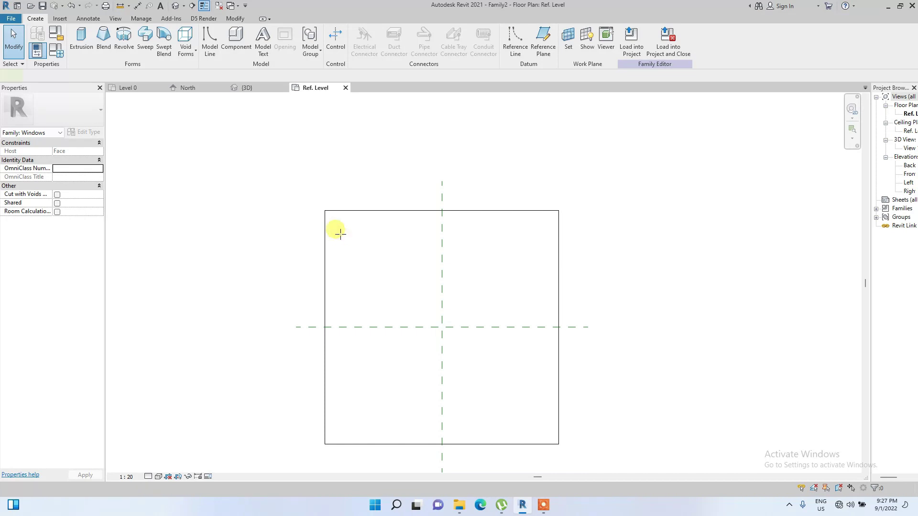
pyautogui.press('r')
pyautogui.press('p')
pyautogui.click(399, 252)
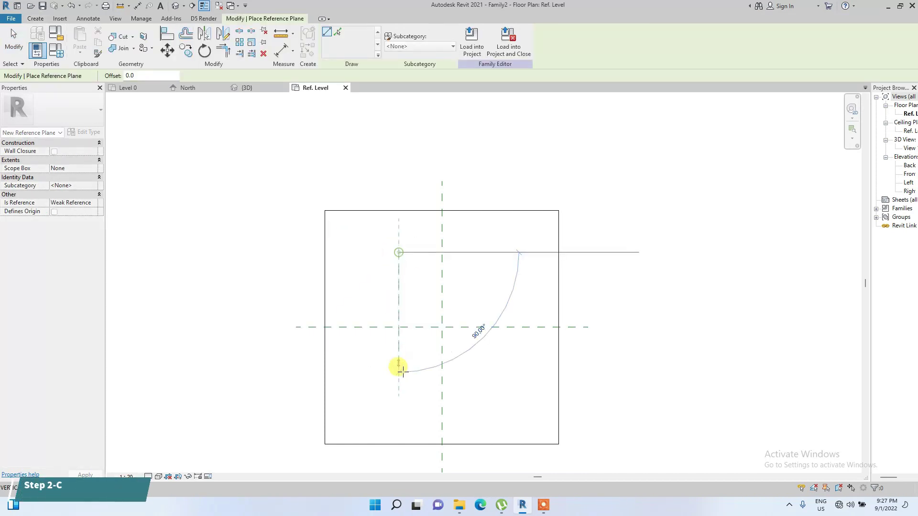
pyautogui.click(399, 399)
pyautogui.click(490, 252)
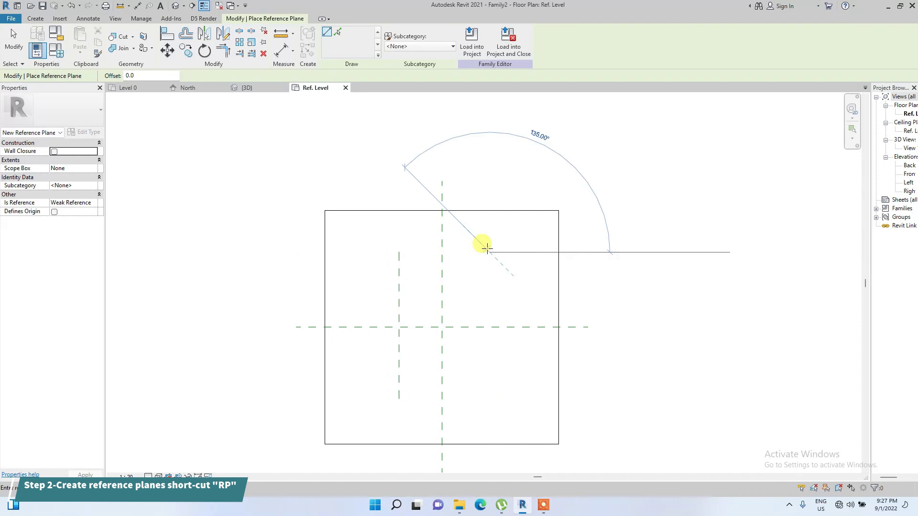
pyautogui.click(489, 399)
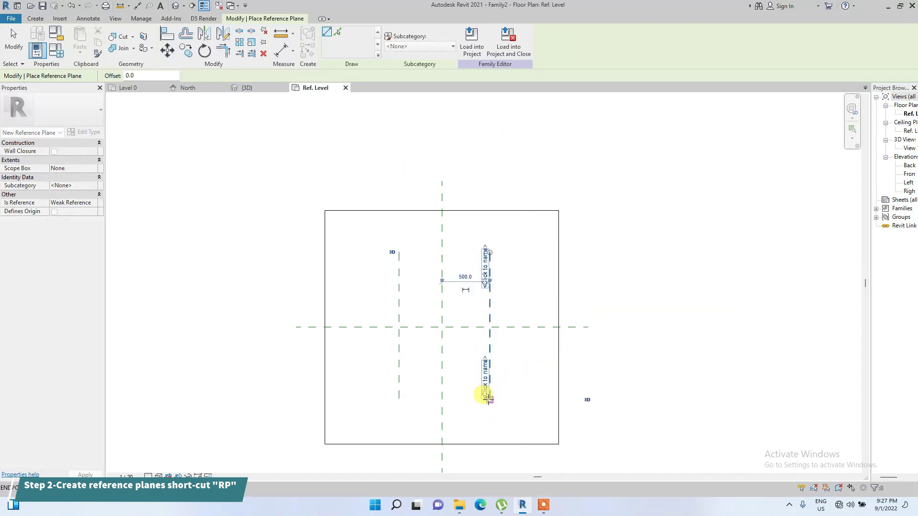
# - Draw two horizontal reference planes, one above and one below centre
pyautogui.click(358, 278)
pyautogui.click(524, 279)
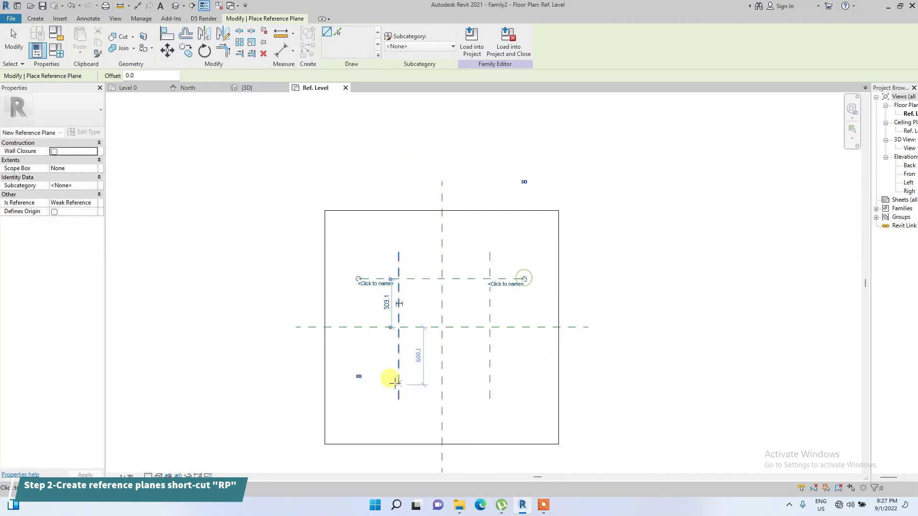
pyautogui.click(367, 366)
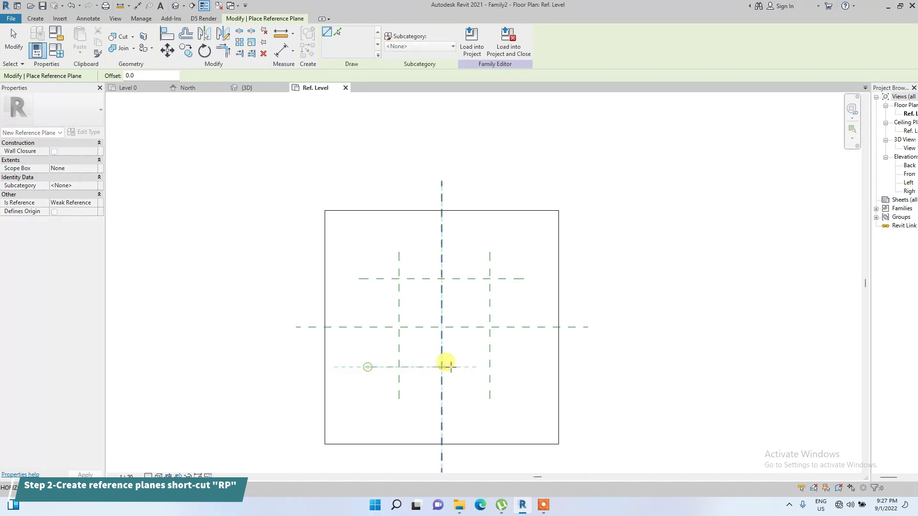
pyautogui.click(512, 366)
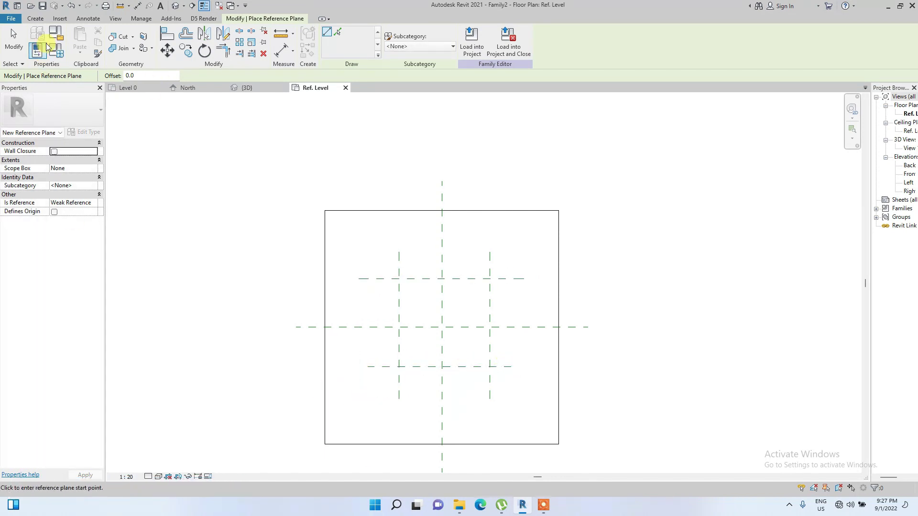
pyautogui.click(13, 43)
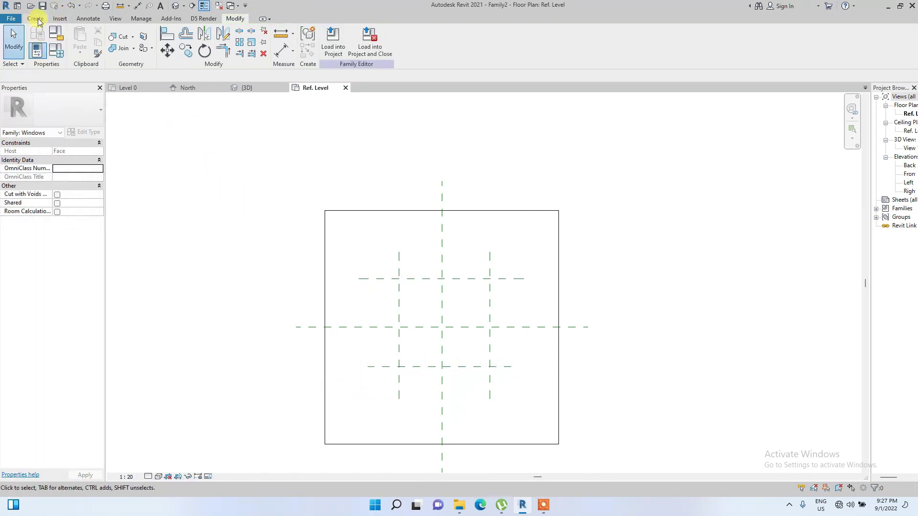
# - Dimension the horizontal planes with a 503/413 aligned chain and a 916 overall height
pyautogui.click(35, 19)
pyautogui.click(88, 19)
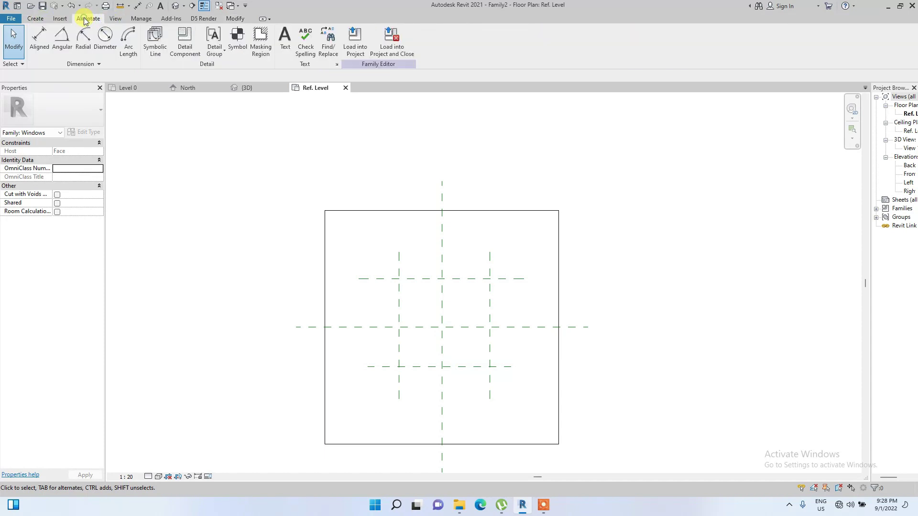
pyautogui.click(38, 42)
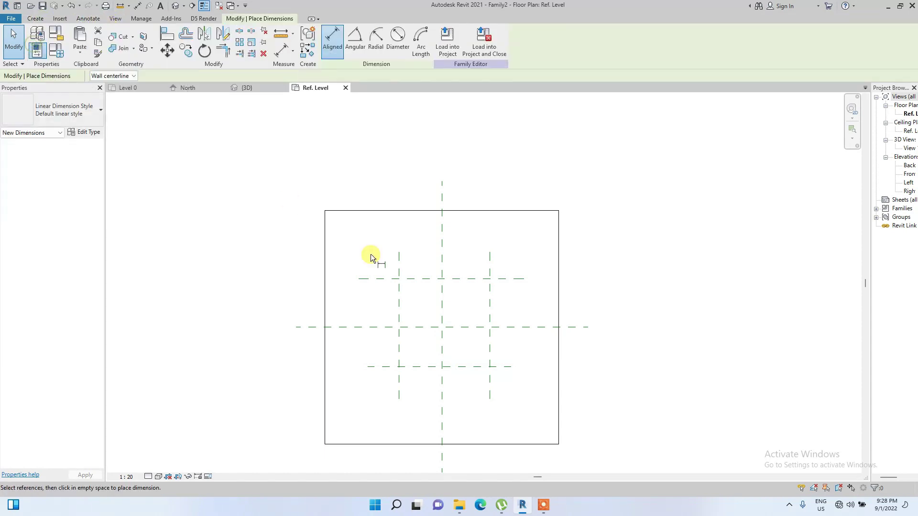
pyautogui.click(384, 279)
pyautogui.click(388, 327)
pyautogui.click(392, 364)
pyautogui.scroll(2, 391, 363)
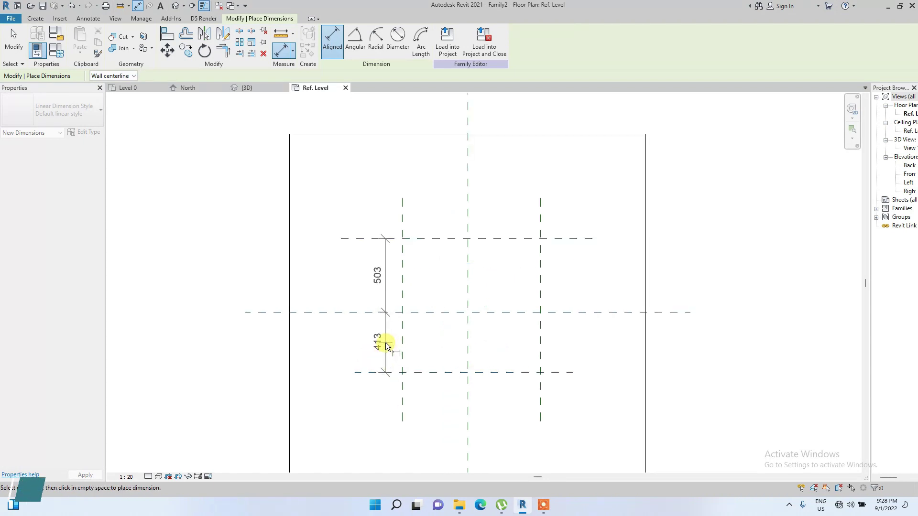
pyautogui.click(386, 345)
pyautogui.click(416, 237)
pyautogui.click(410, 374)
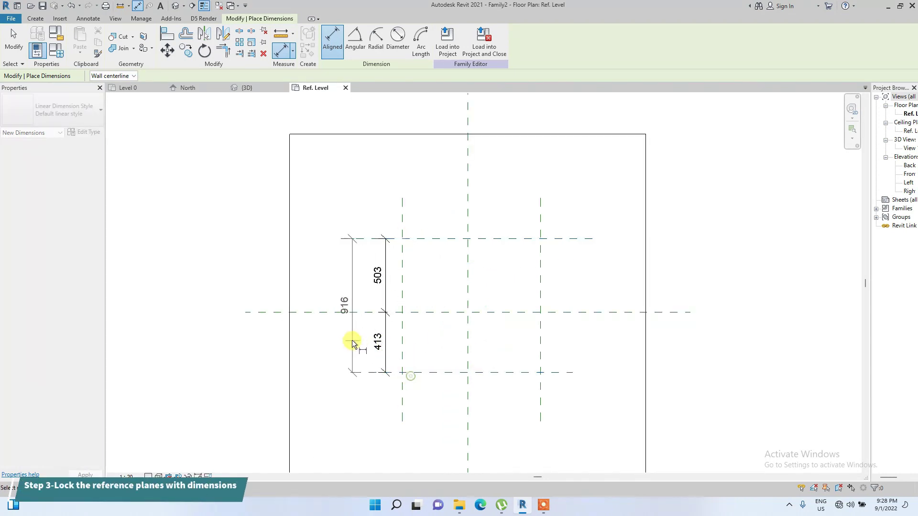
pyautogui.click(352, 340)
# - Dimension the vertical planes with a 448/500 chain and a 948 overall width
pyautogui.click(404, 365)
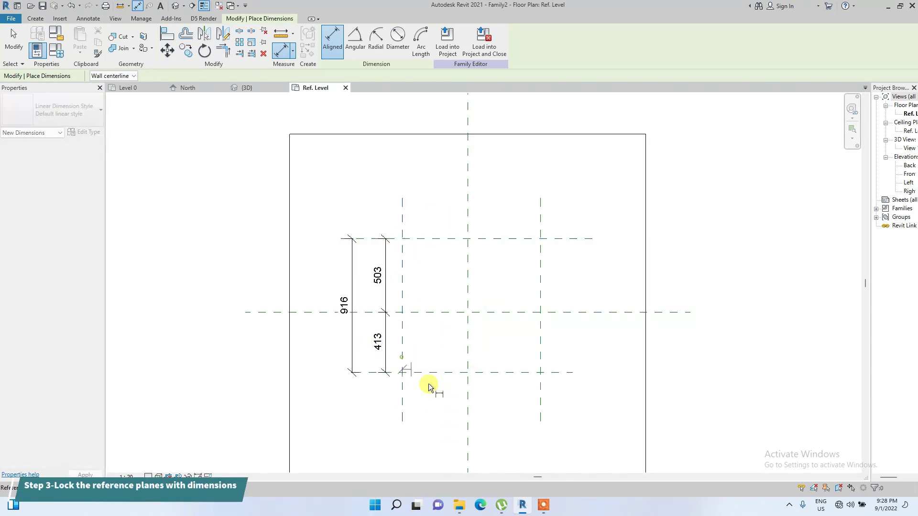
pyautogui.click(469, 393)
pyautogui.click(538, 383)
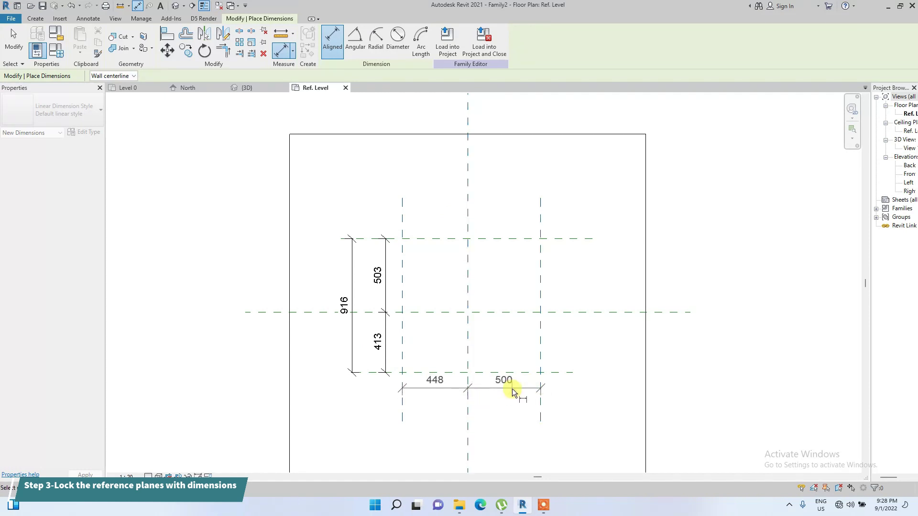
pyautogui.click(512, 389)
pyautogui.click(405, 353)
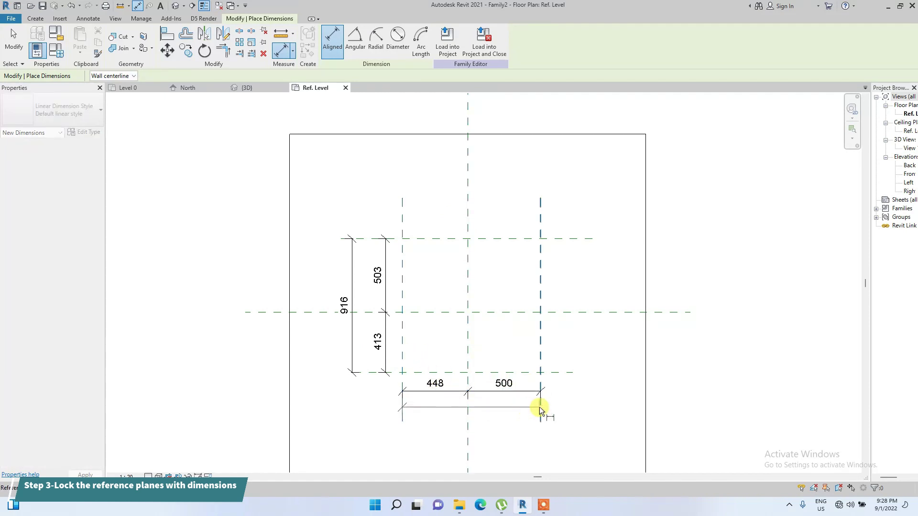
pyautogui.click(539, 406)
pyautogui.click(488, 409)
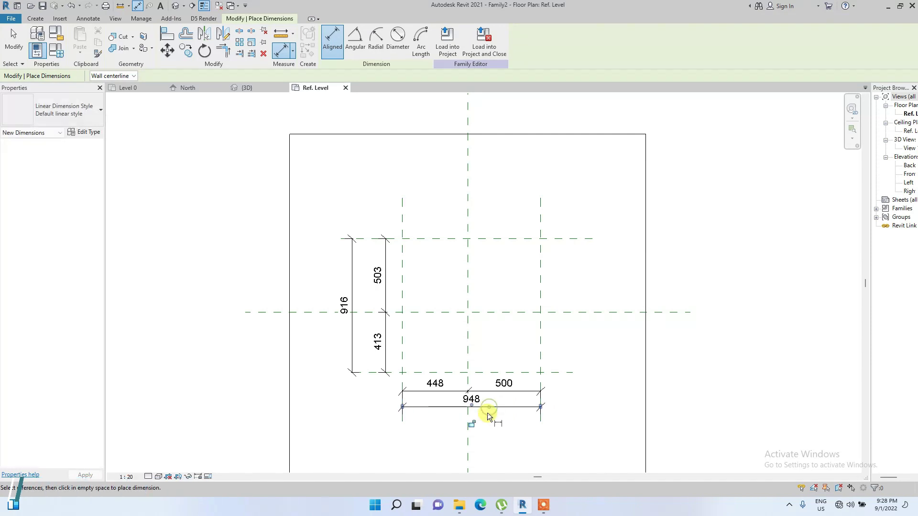
pyautogui.press('Escape')
pyautogui.press('Escape')
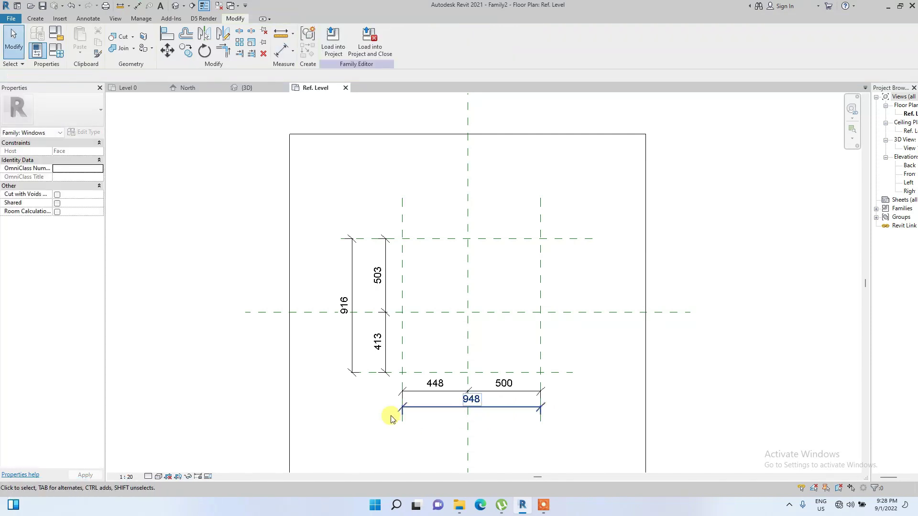
# - Set both dimension chains to EQ, giving overall height 827 and width 1000
pyautogui.click(386, 328)
pyautogui.click(421, 312)
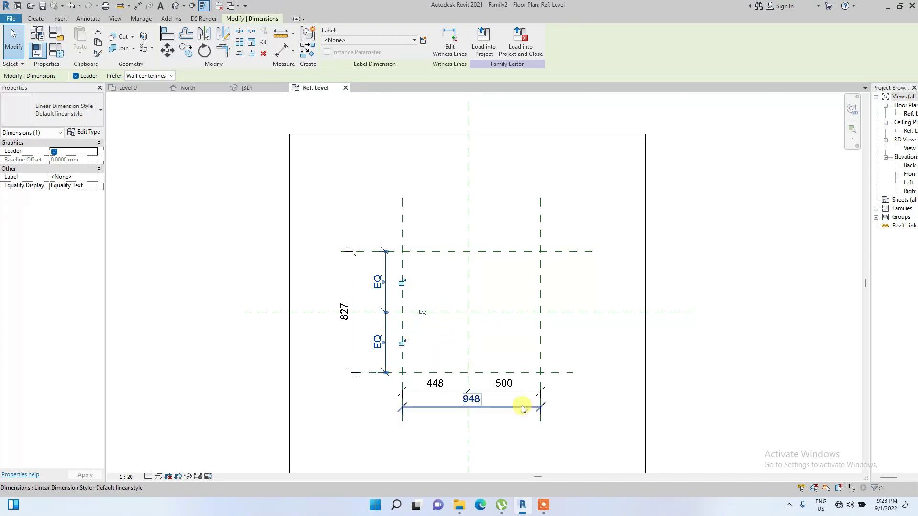
pyautogui.moveTo(444, 408)
pyautogui.mouseDown()
pyautogui.moveTo(440, 423)
pyautogui.moveTo(441, 415)
pyautogui.mouseUp()
pyautogui.click(455, 391)
pyautogui.scroll(1, 479, 376)
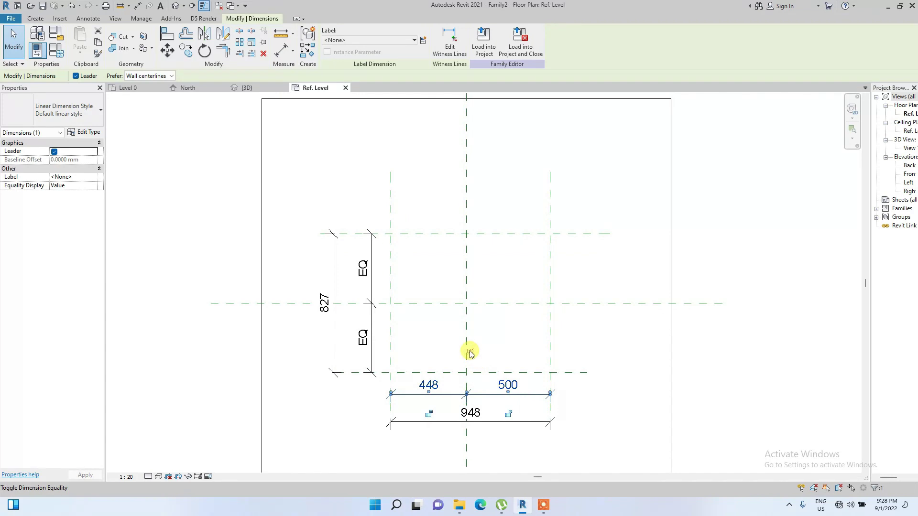
pyautogui.click(467, 352)
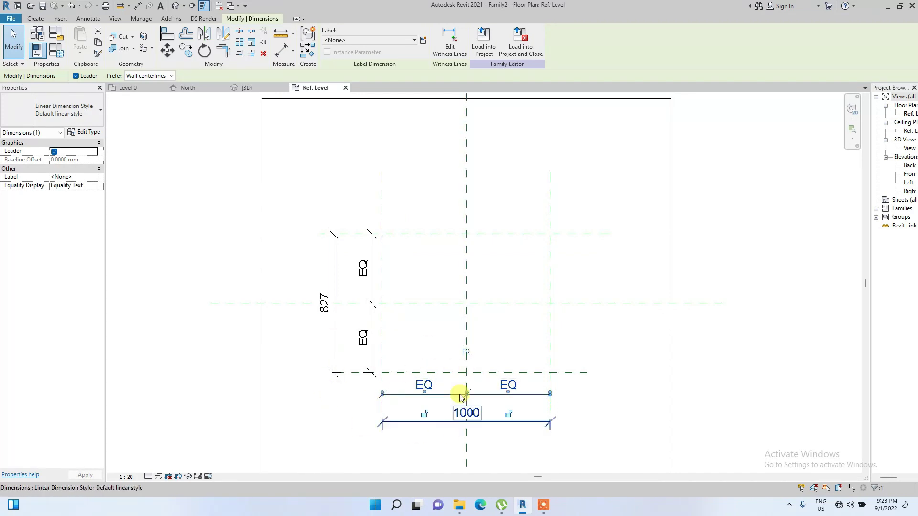
pyautogui.click(334, 340)
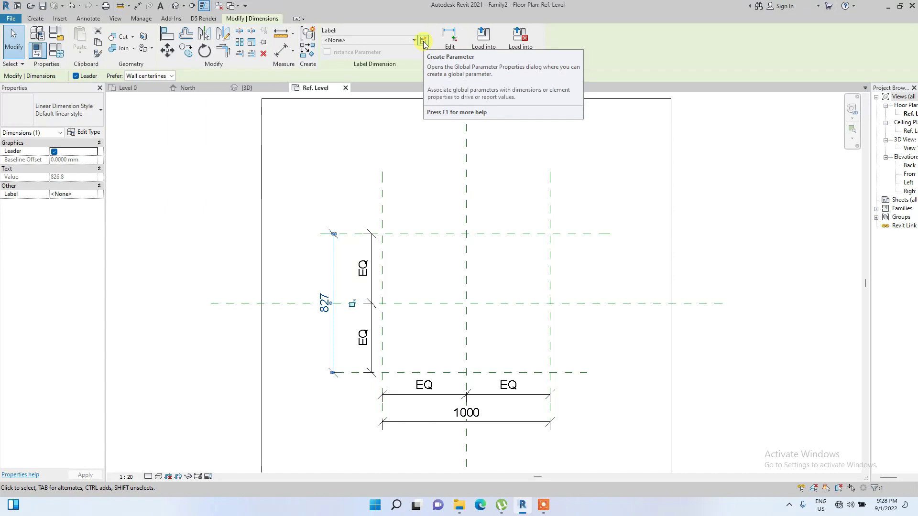
# - Label the 827 overall dimension with a new HEIGHT type parameter
pyautogui.click(423, 42)
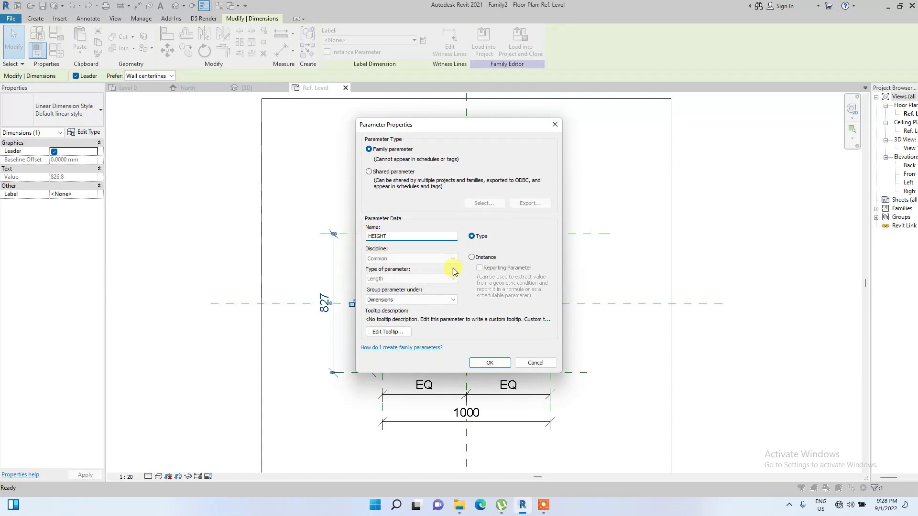
pyautogui.click(489, 363)
pyautogui.moveTo(405, 408); pyautogui.dragTo(402, 352, button='middle')
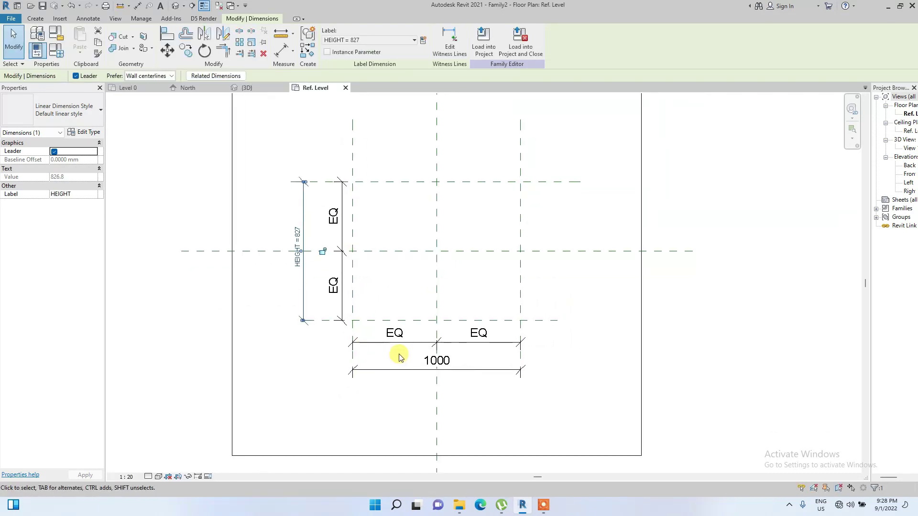
# - Label the 1000 overall dimension with a new WIDTH type parameter
pyautogui.click(414, 376)
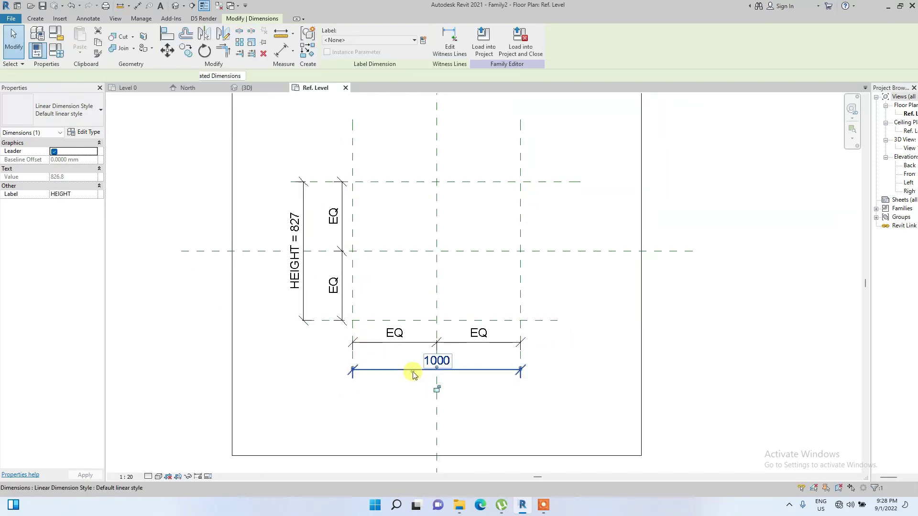
pyautogui.click(423, 41)
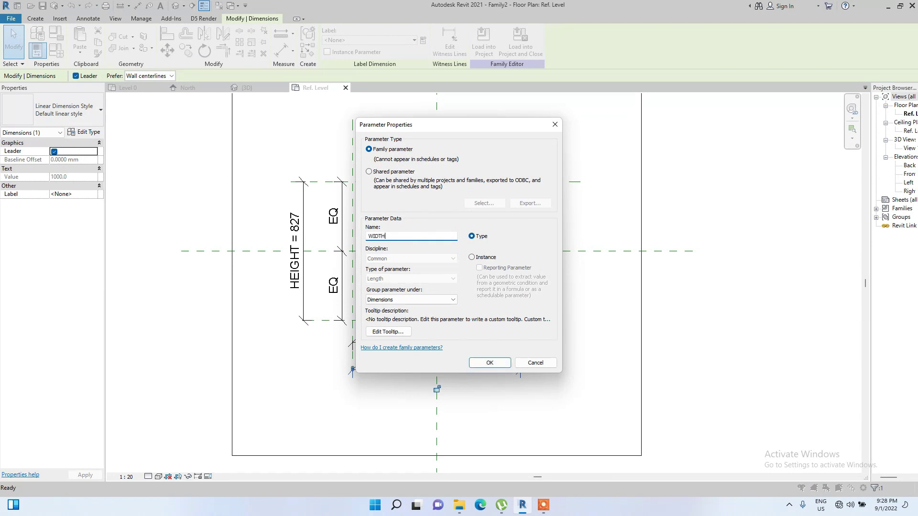
pyautogui.click(492, 363)
pyautogui.scroll(-3, 445, 235)
pyautogui.click(518, 295)
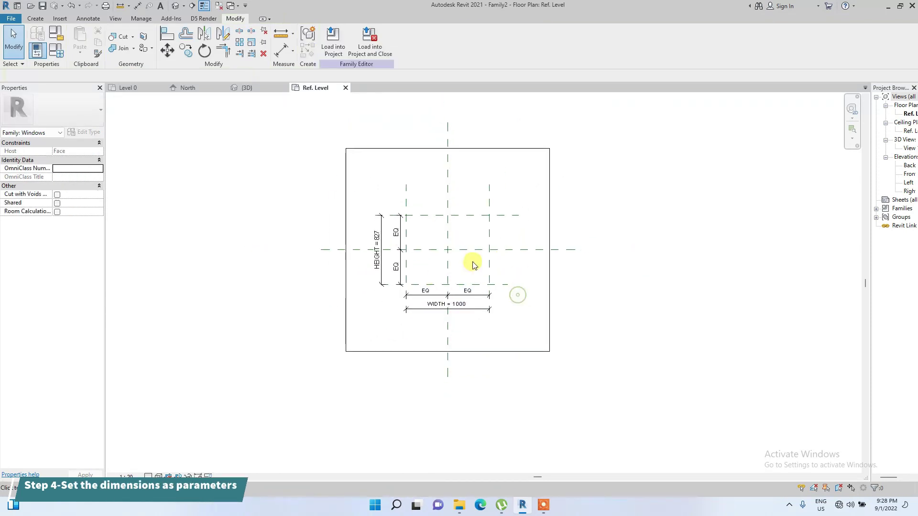
pyautogui.moveTo(472, 265); pyautogui.dragTo(335, 306, button='middle')
# - Sketch a void extrusion rectangle between the plane intersections, lock its edges, and finish it
pyautogui.click(36, 18)
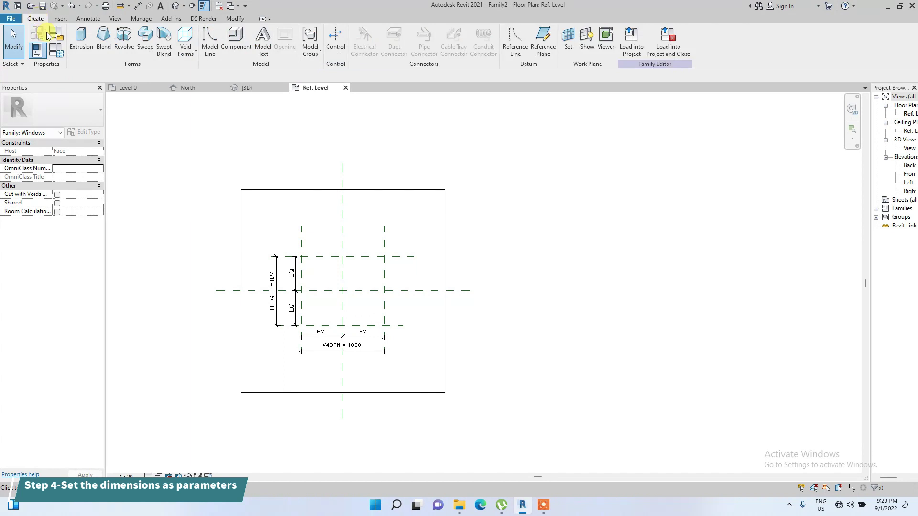
pyautogui.click(192, 54)
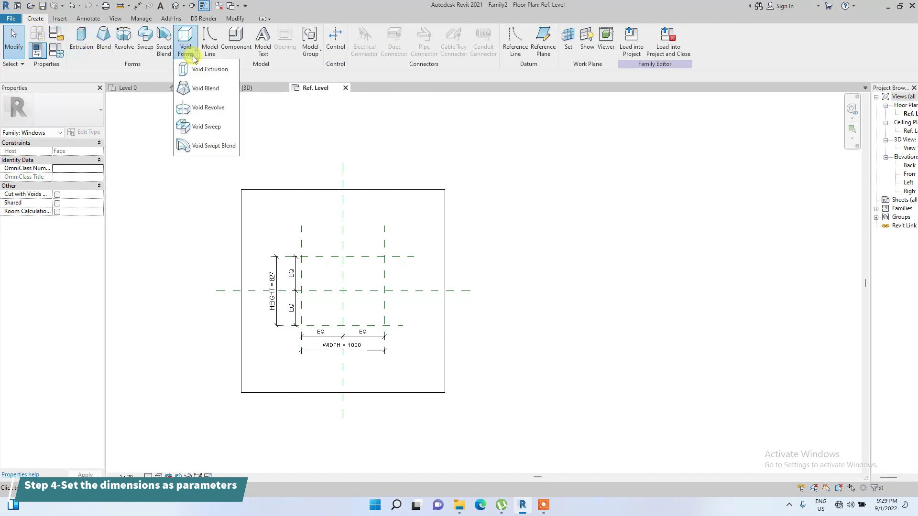
pyautogui.click(196, 67)
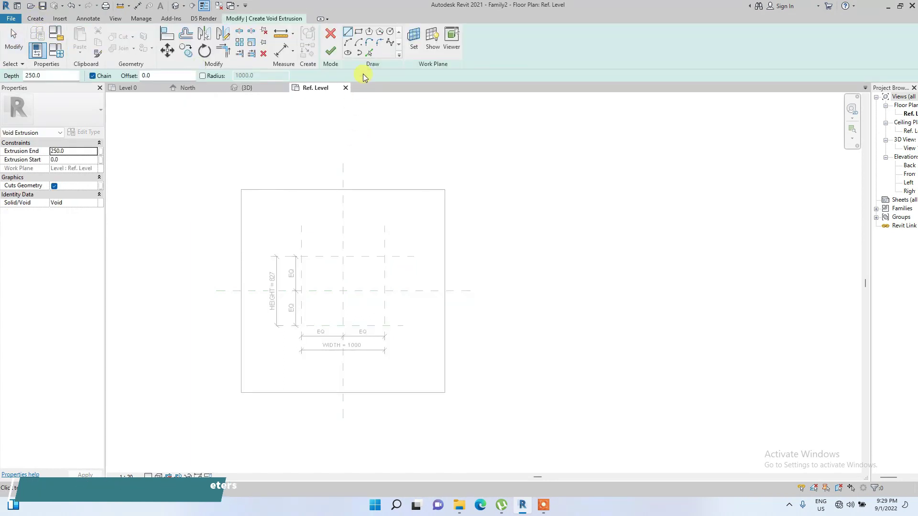
pyautogui.click(359, 33)
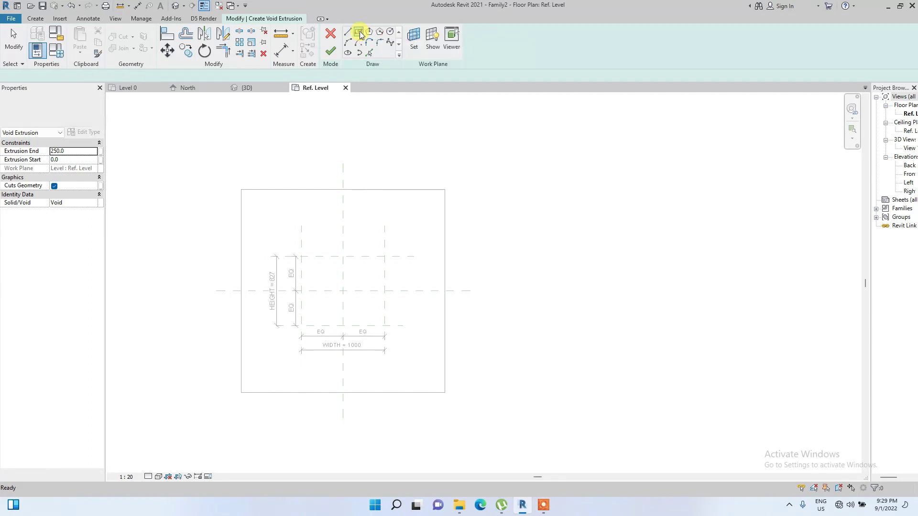
pyautogui.click(302, 256)
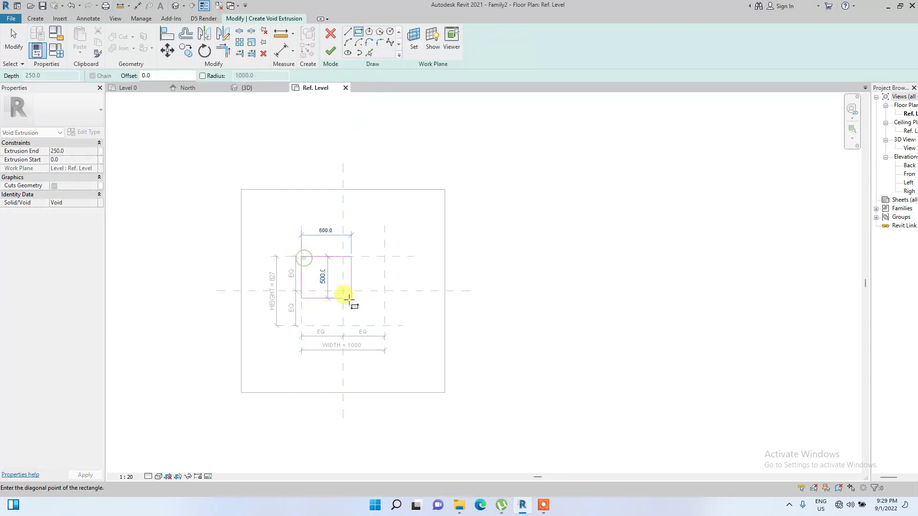
pyautogui.click(385, 325)
pyautogui.scroll(2, 330, 318)
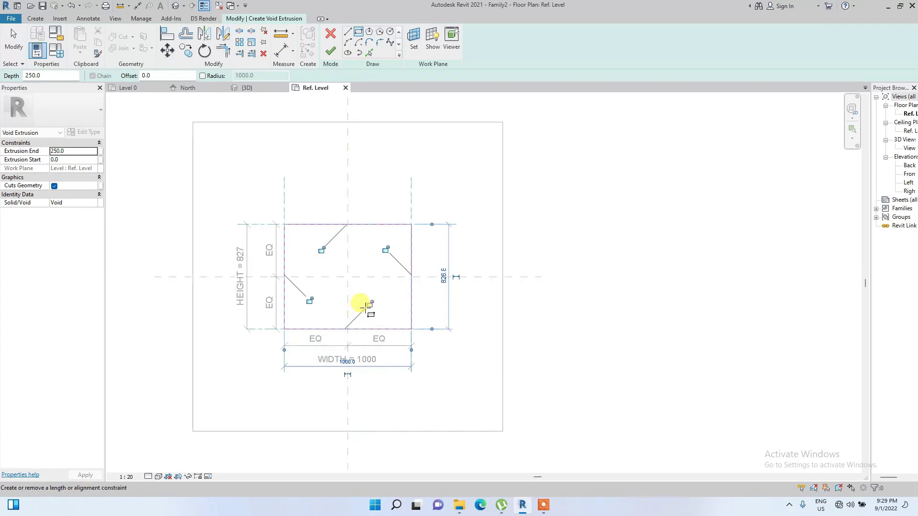
pyautogui.click(301, 291)
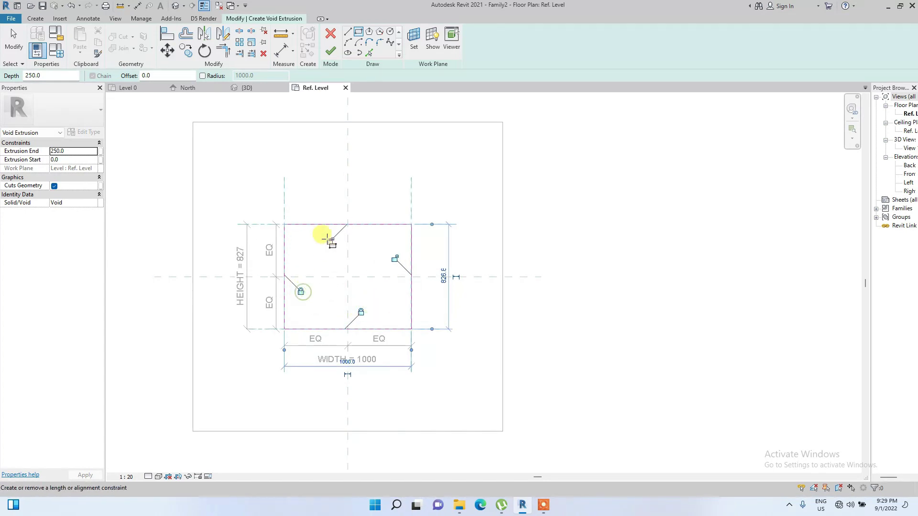
pyautogui.click(395, 259)
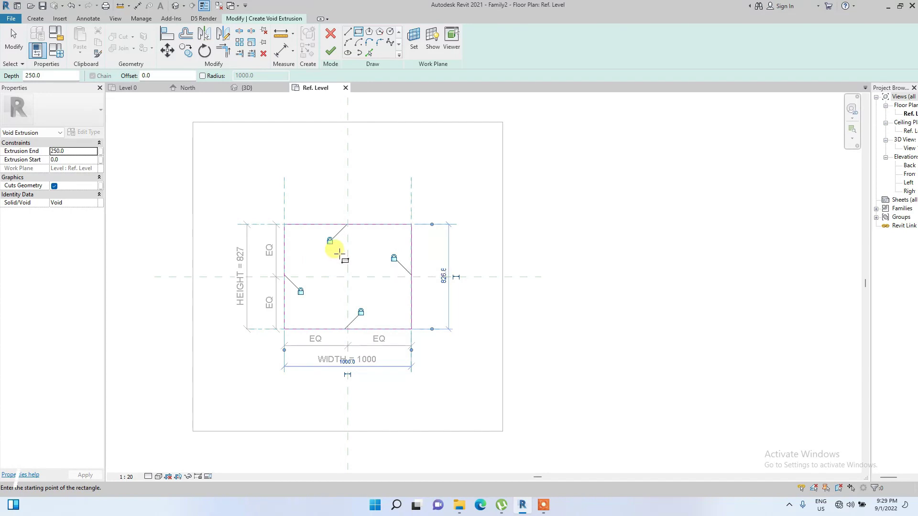
pyautogui.press('Escape')
pyautogui.press('Escape')
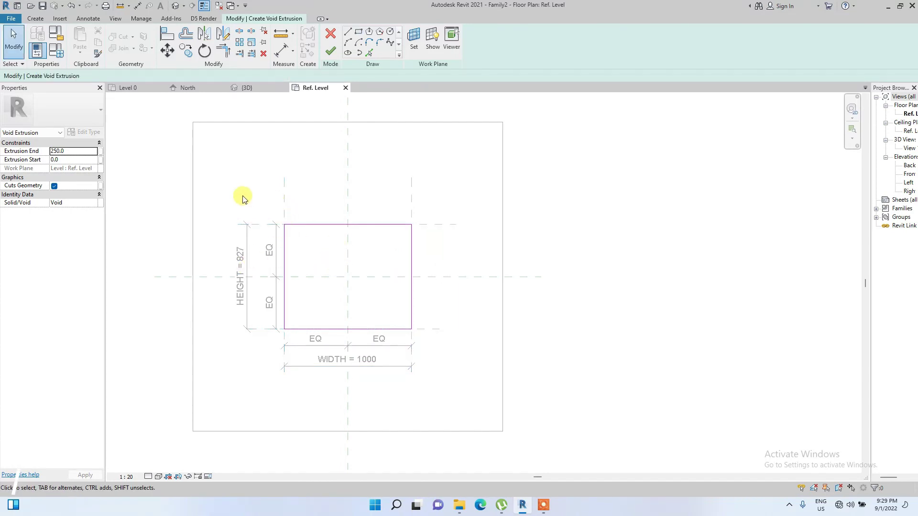
pyautogui.click(332, 51)
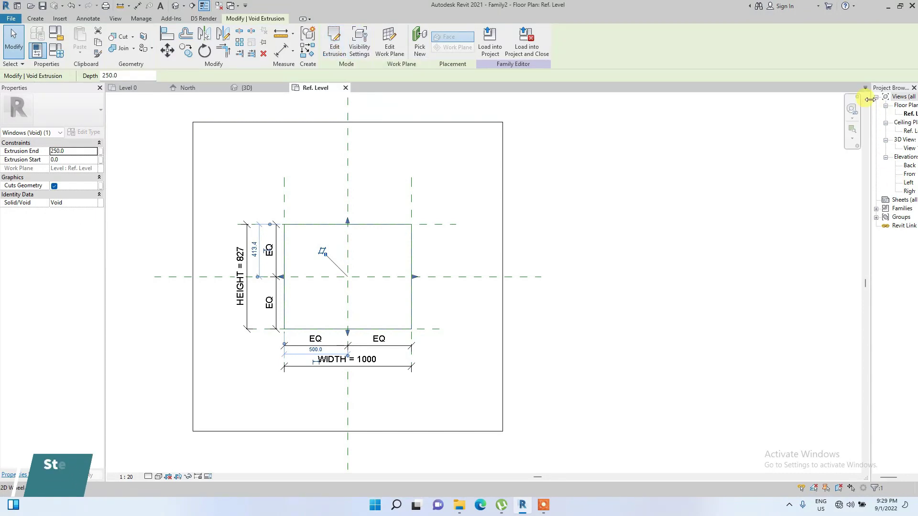
# - In the Left elevation, stretch the void extrusion further downward
pyautogui.moveTo(869, 101); pyautogui.dragTo(826, 99)
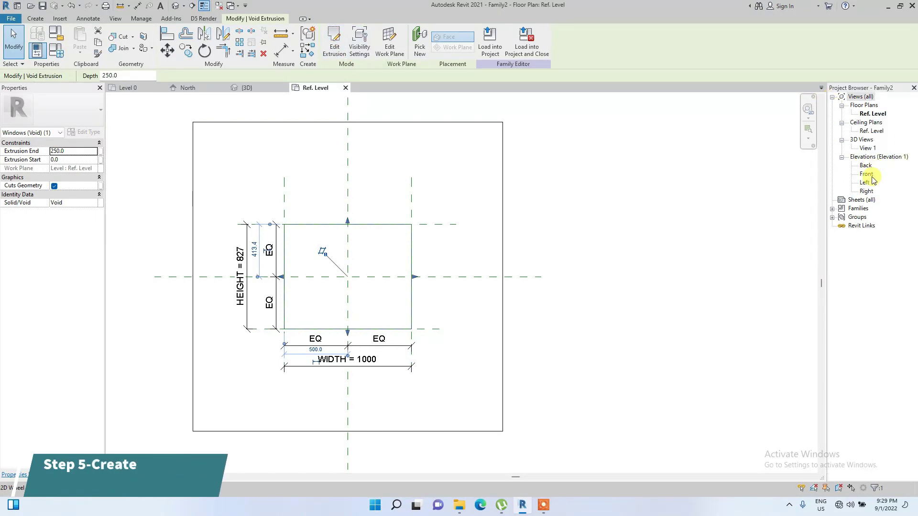
pyautogui.click(864, 183)
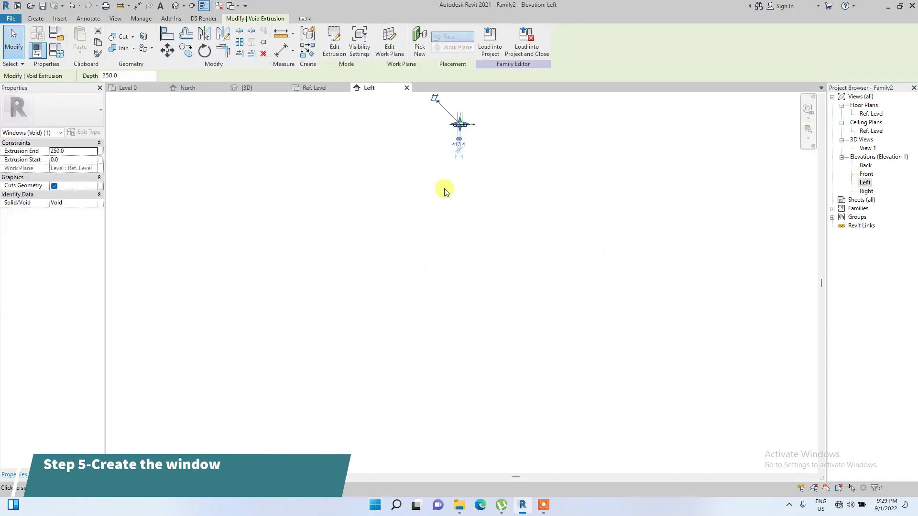
pyautogui.scroll(4, 459, 123)
pyautogui.scroll(4, 456, 127)
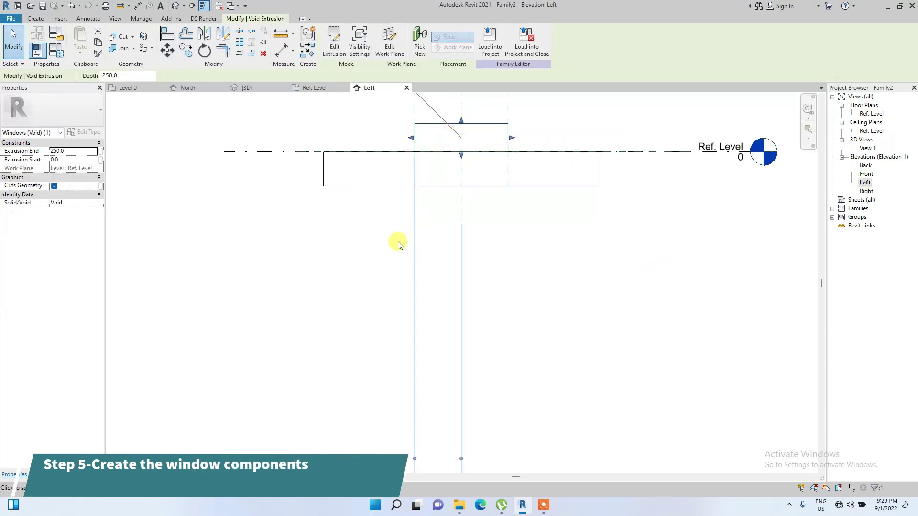
pyautogui.moveTo(461, 123); pyautogui.dragTo(458, 190)
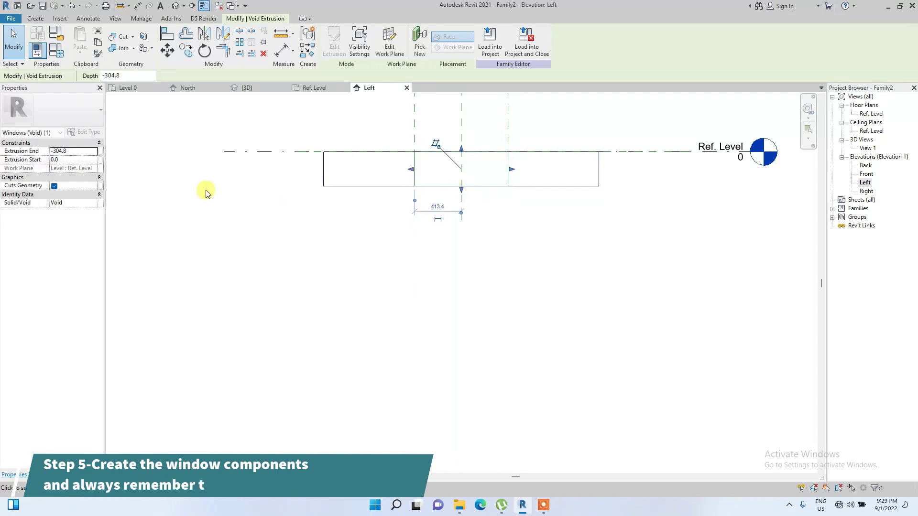
# - Set the void's Extrusion End to -900 and view the family in Default 3D
pyautogui.click(80, 152)
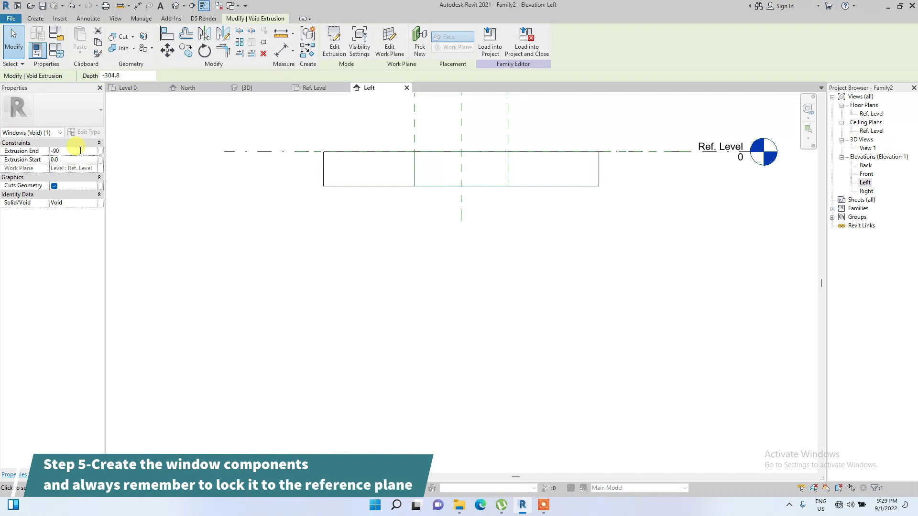
pyautogui.write('-900')
pyautogui.click(306, 266)
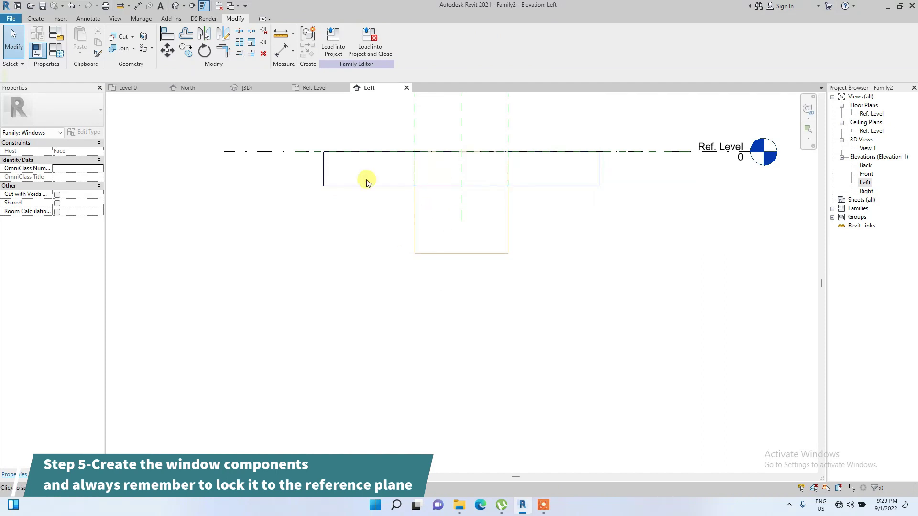
pyautogui.click(176, 6)
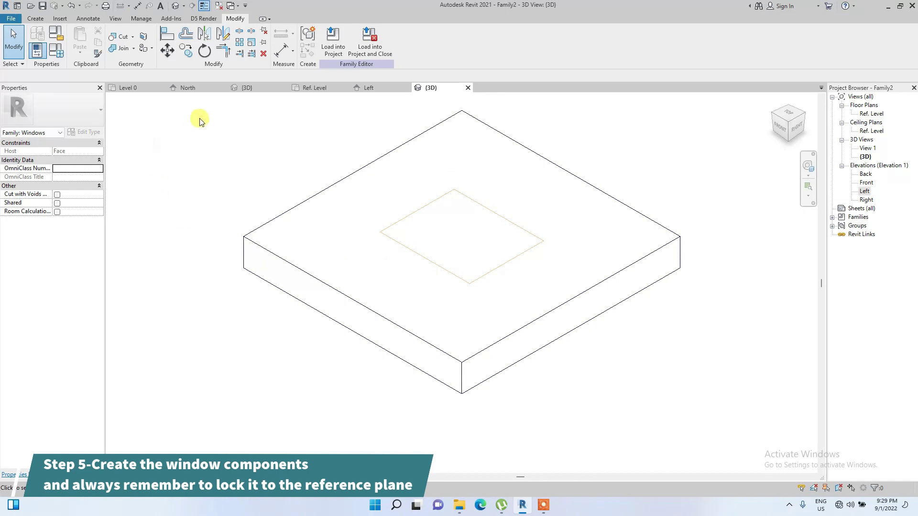
# - Cut the slab with the void using Cut Geometry, then return to the Ref. Level plan
pyautogui.click(132, 38)
pyautogui.click(136, 52)
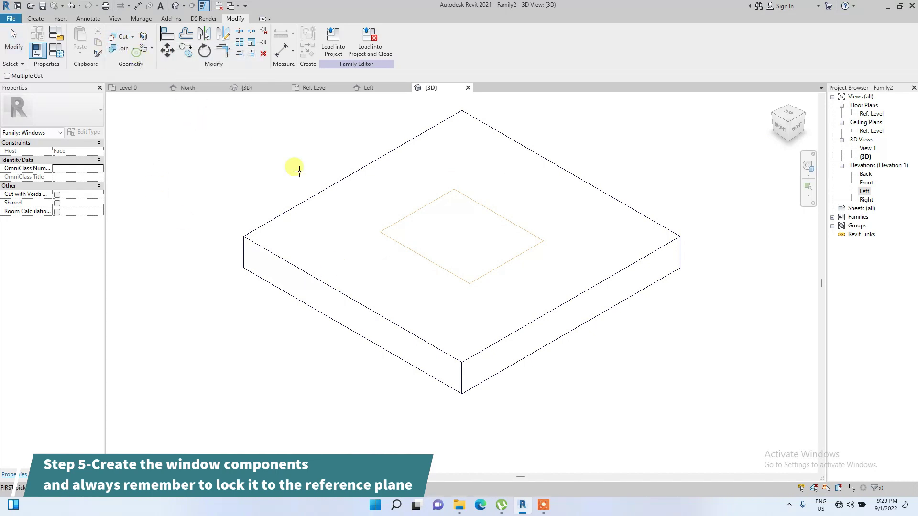
pyautogui.click(286, 260)
pyautogui.click(417, 247)
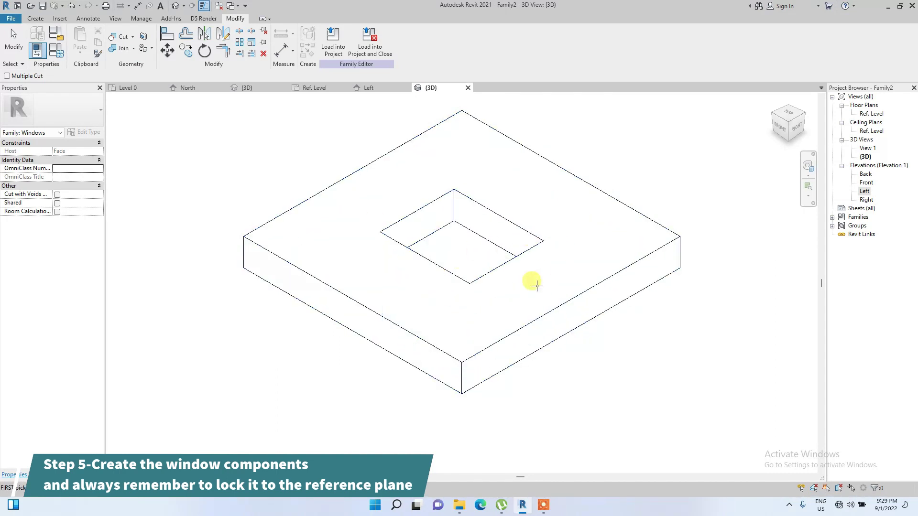
pyautogui.doubleClick(873, 114)
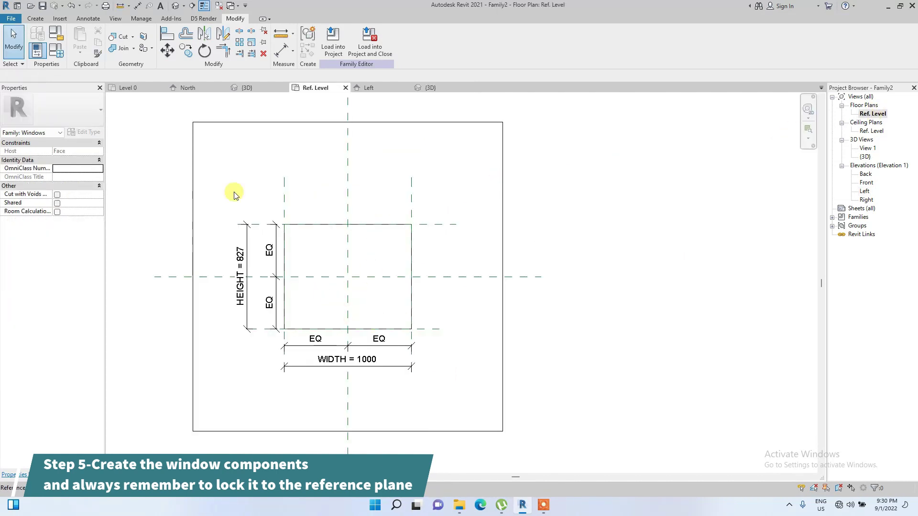
pyautogui.click(35, 19)
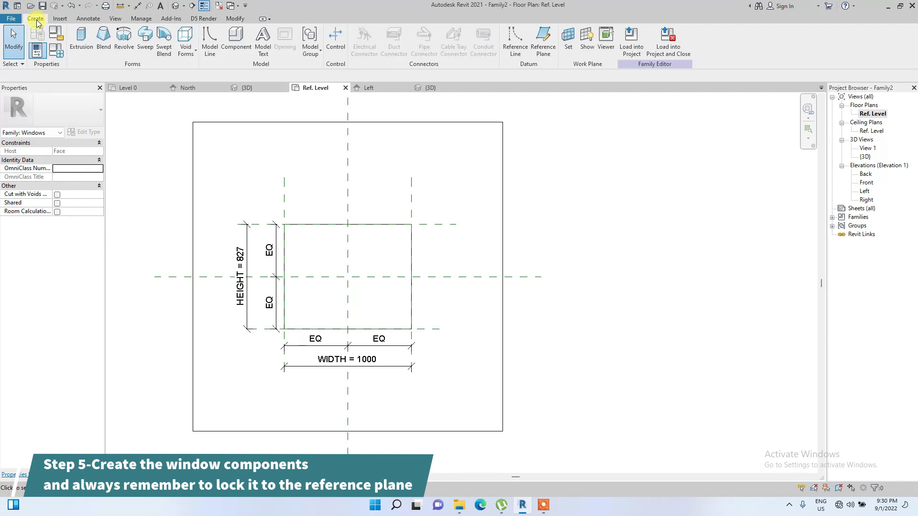
# - Sketch a solid extrusion rectangle on the window planes and lock all four edges
pyautogui.click(80, 37)
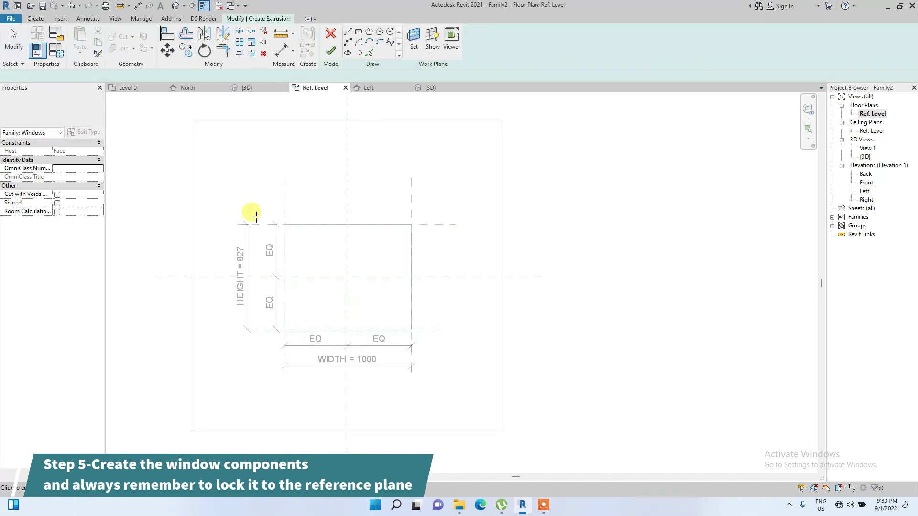
pyautogui.click(360, 32)
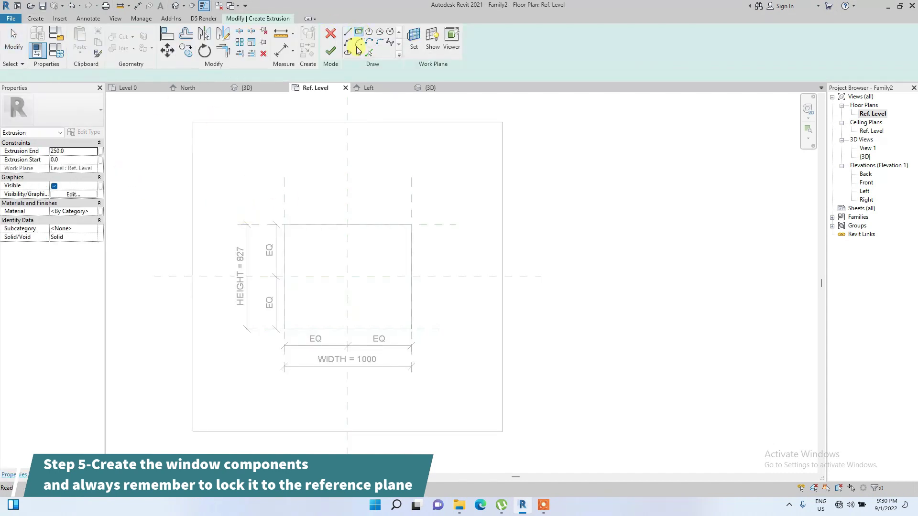
pyautogui.click(285, 224)
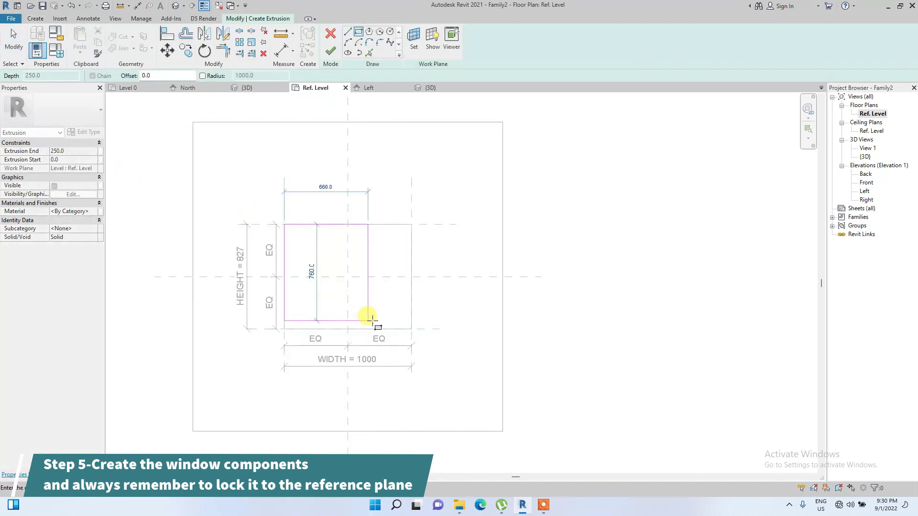
pyautogui.click(411, 329)
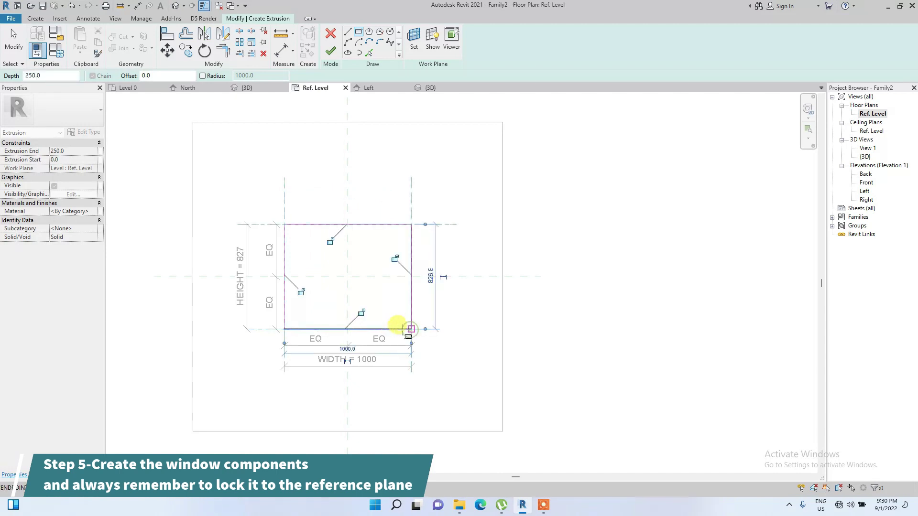
pyautogui.click(361, 312)
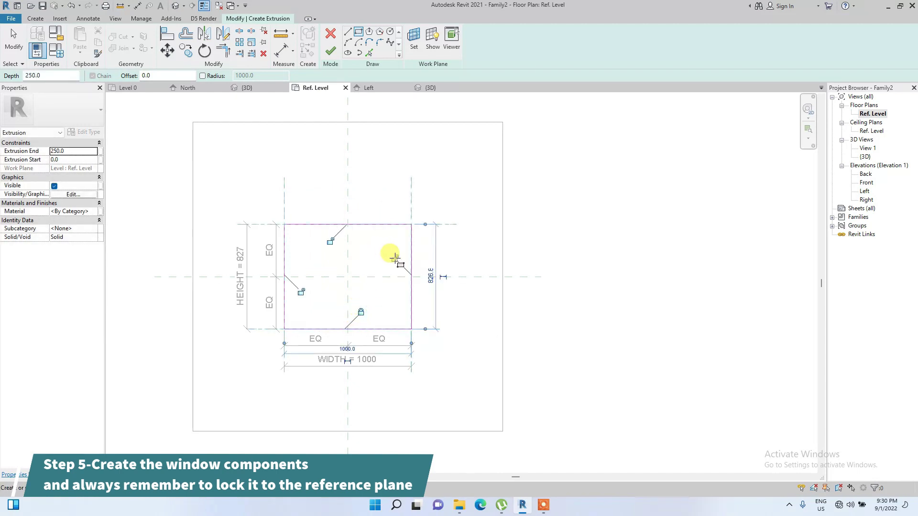
pyautogui.click(393, 258)
pyautogui.click(330, 240)
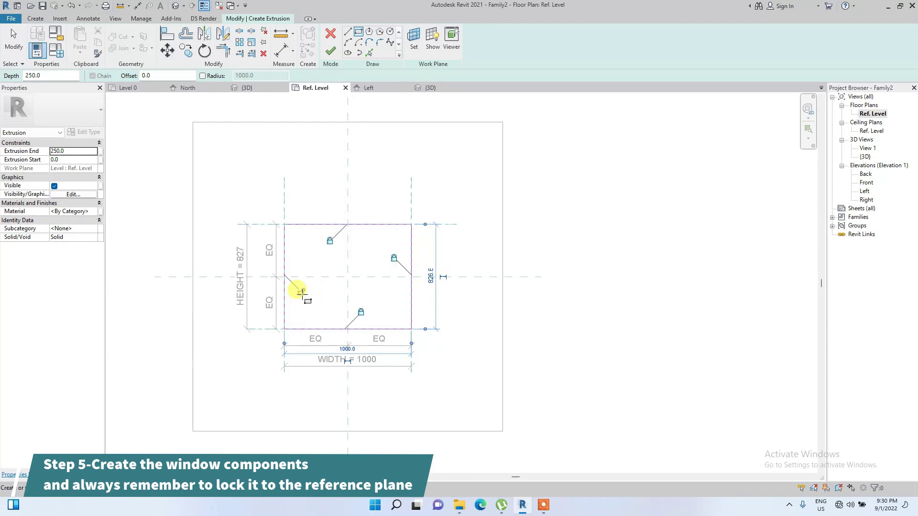
pyautogui.click(300, 292)
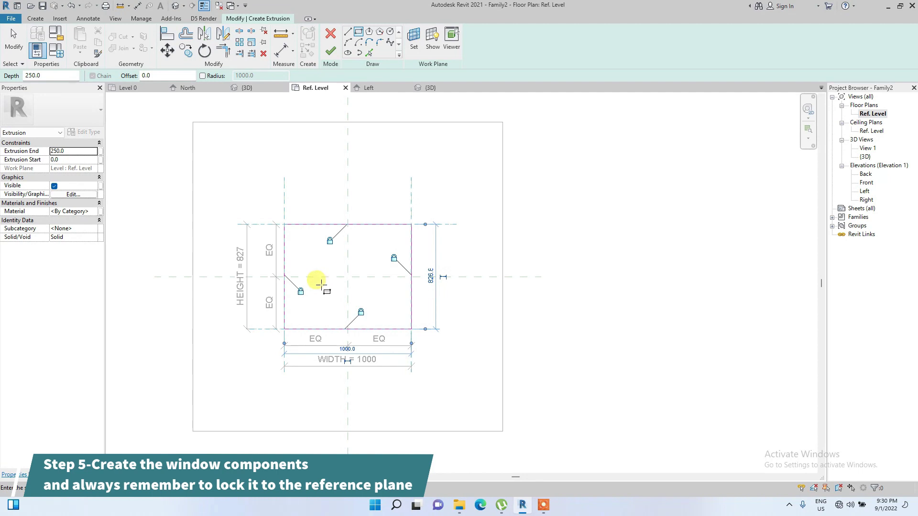
pyautogui.press('Escape')
pyautogui.press('Escape')
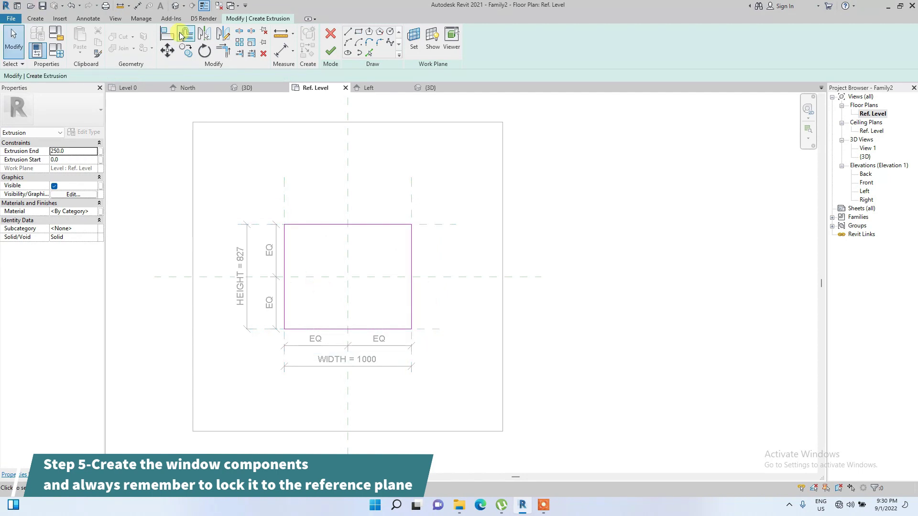
# - Offset all four rectangle edges 50 inward to form the inner frame outline
pyautogui.click(185, 34)
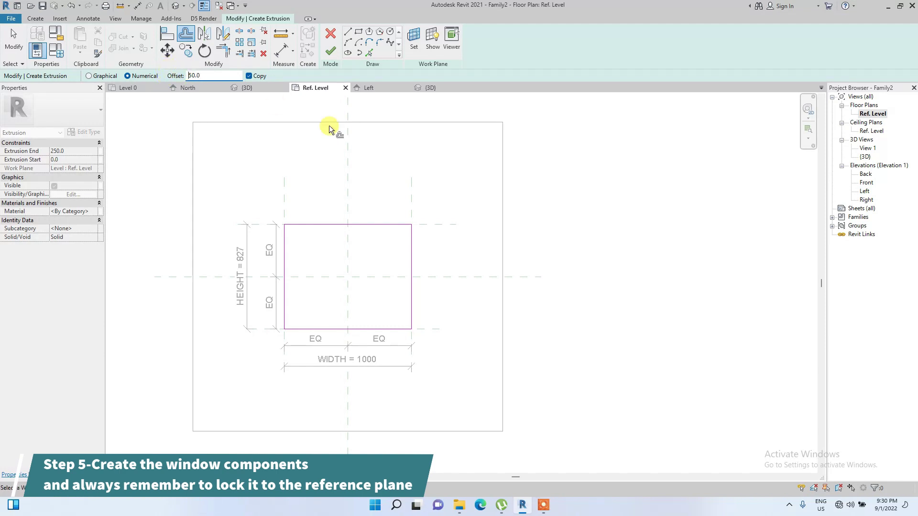
pyautogui.click(286, 244)
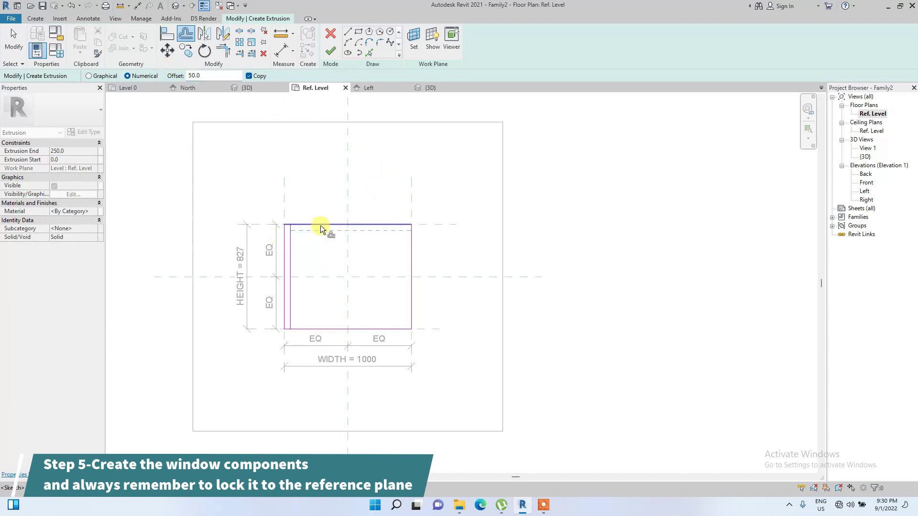
pyautogui.click(321, 225)
pyautogui.click(411, 259)
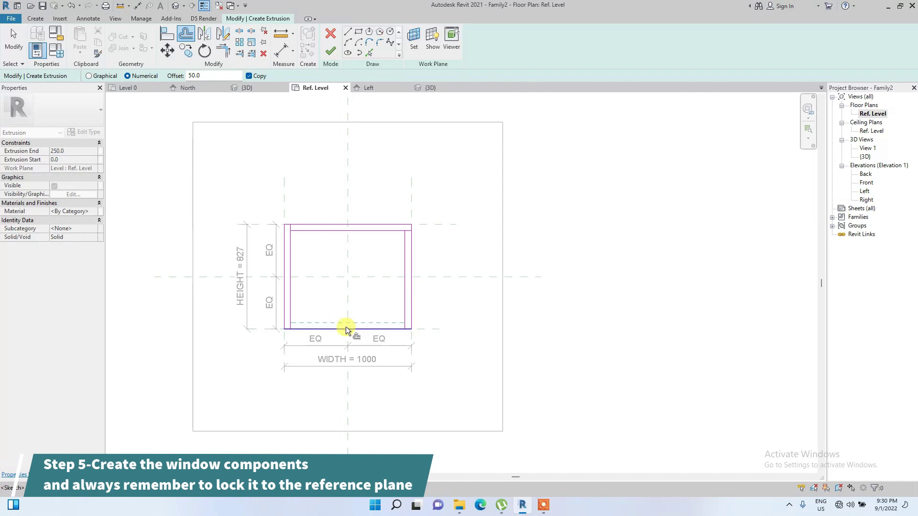
pyautogui.click(345, 328)
# - Draw a vertical centre line from the bottom edge's midpoint up to the top edge
pyautogui.click(348, 32)
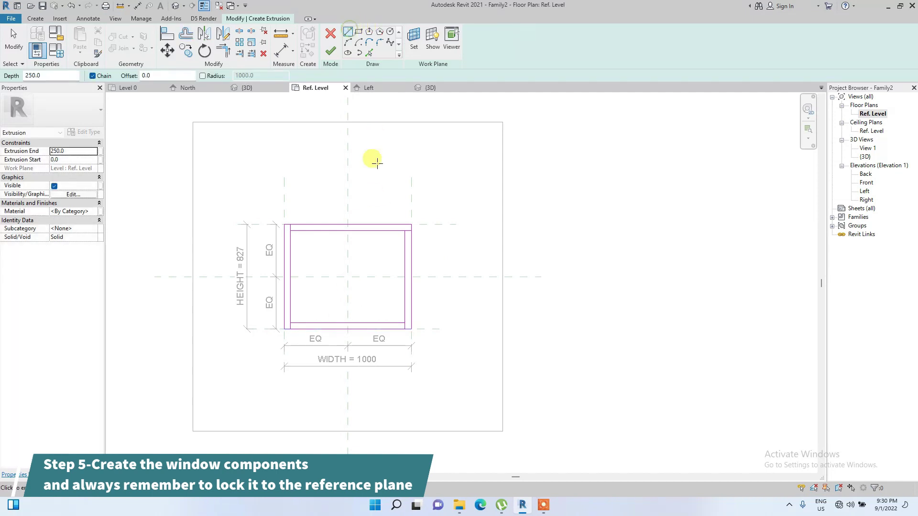
pyautogui.click(348, 323)
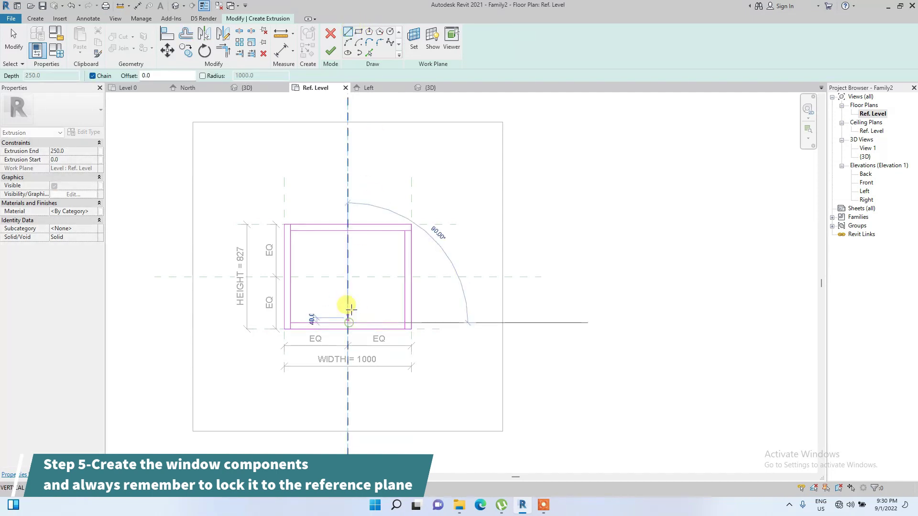
pyautogui.click(348, 234)
pyautogui.press('Escape')
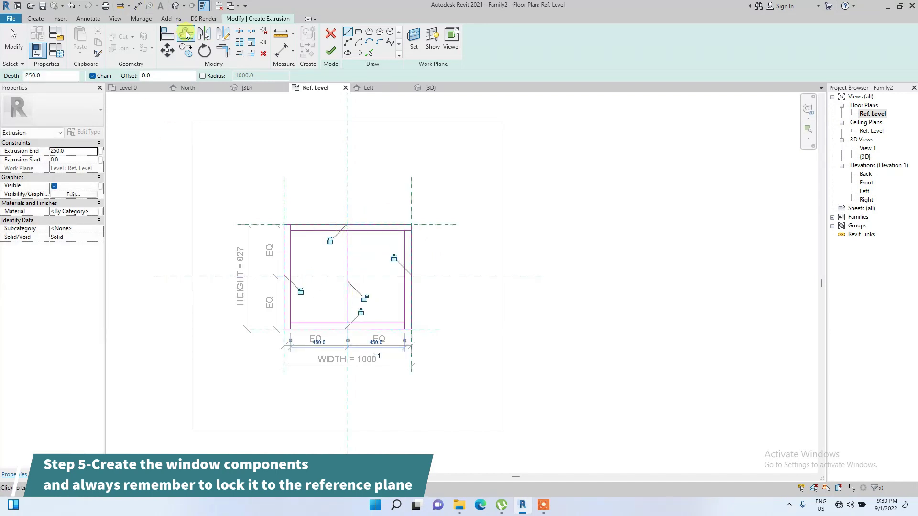
# - Offset the centre line 25 to each side and delete the original, forming the mullion
pyautogui.click(187, 35)
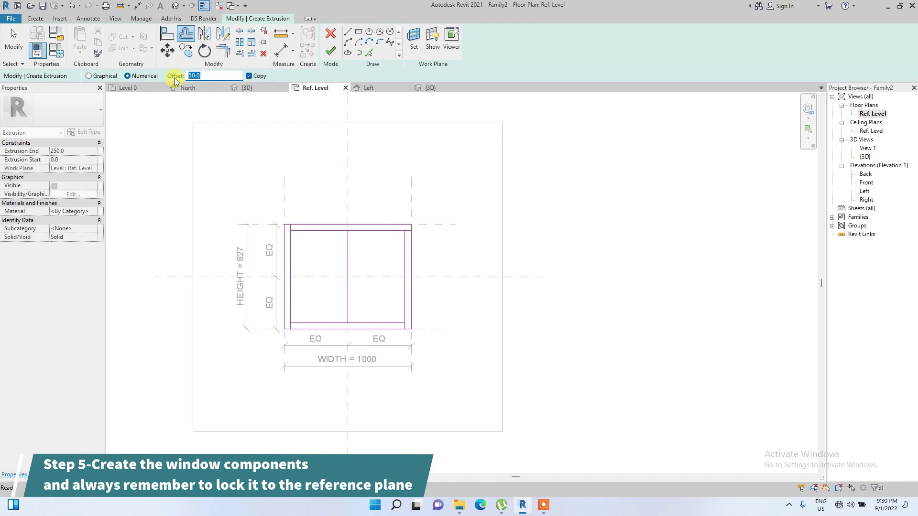
pyautogui.write('25')
pyautogui.scroll(2, 346, 271)
pyautogui.click(346, 270)
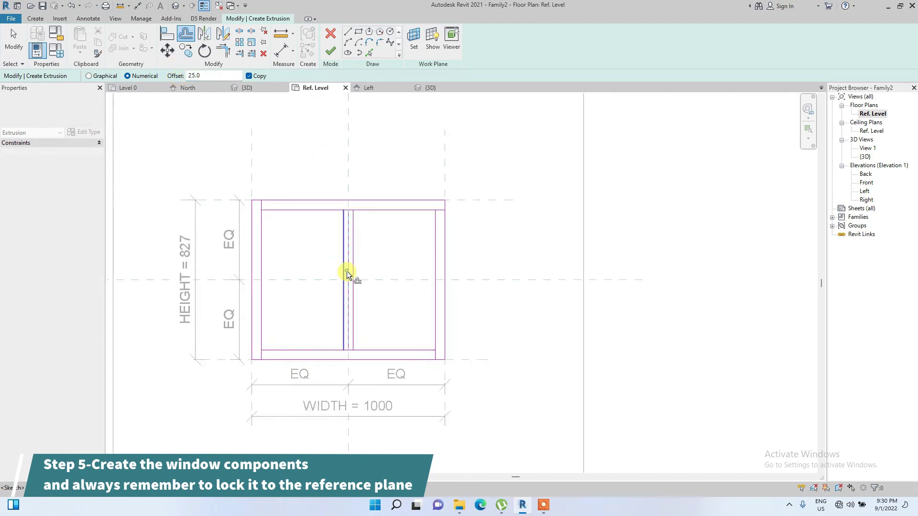
pyautogui.click(337, 277)
pyautogui.scroll(2, 340, 284)
pyautogui.press('Escape')
pyautogui.scroll(3, 344, 276)
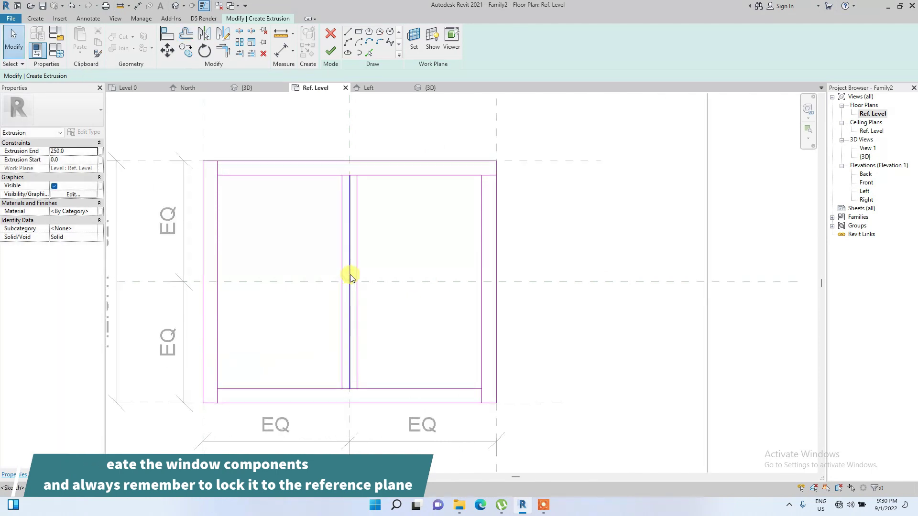
pyautogui.click(340, 264)
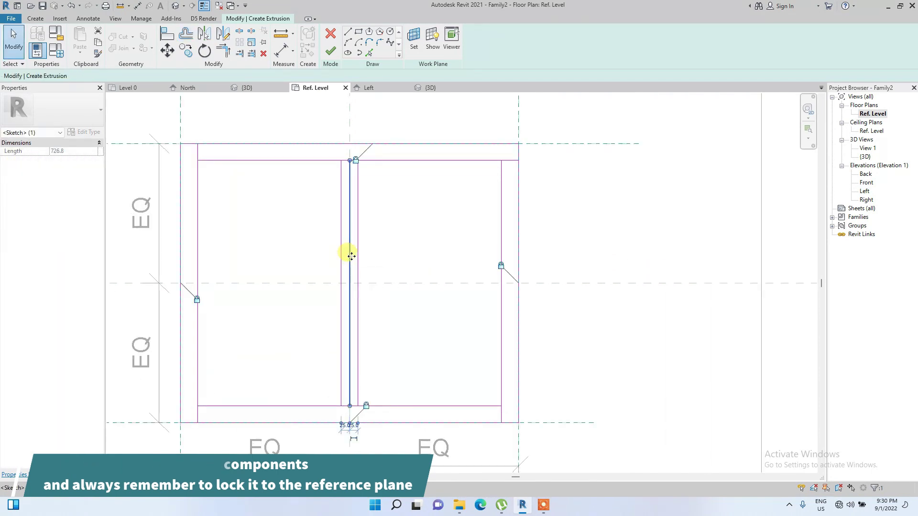
pyautogui.press('Delete')
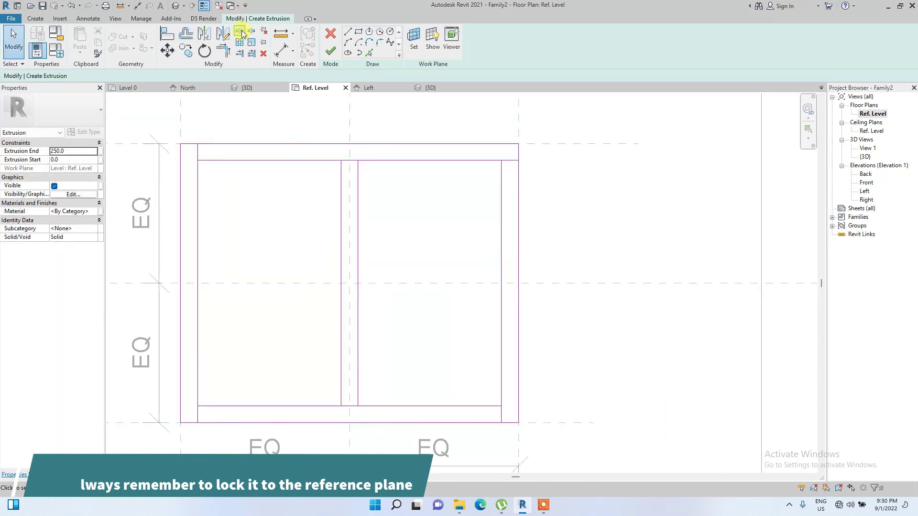
# - Split the inner bottom sketch line at the centre
pyautogui.click(239, 31)
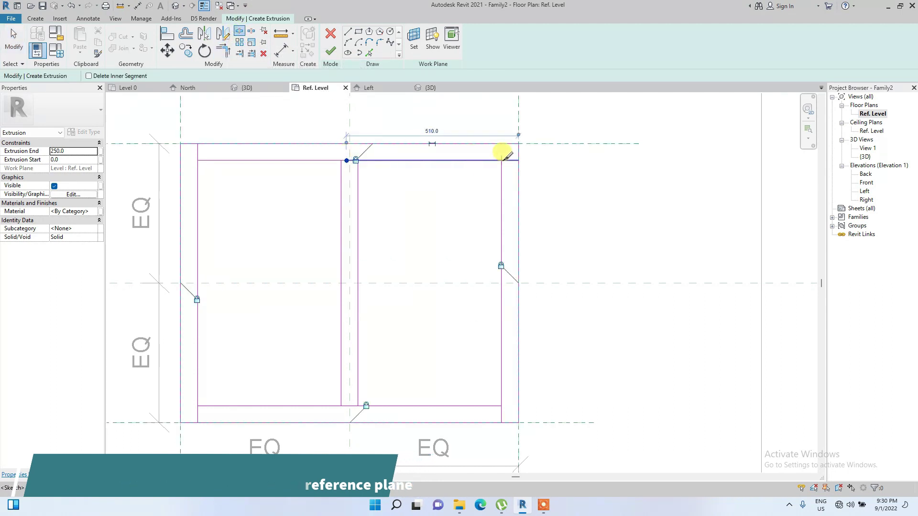
pyautogui.scroll(3, 383, 359)
pyautogui.click(347, 384)
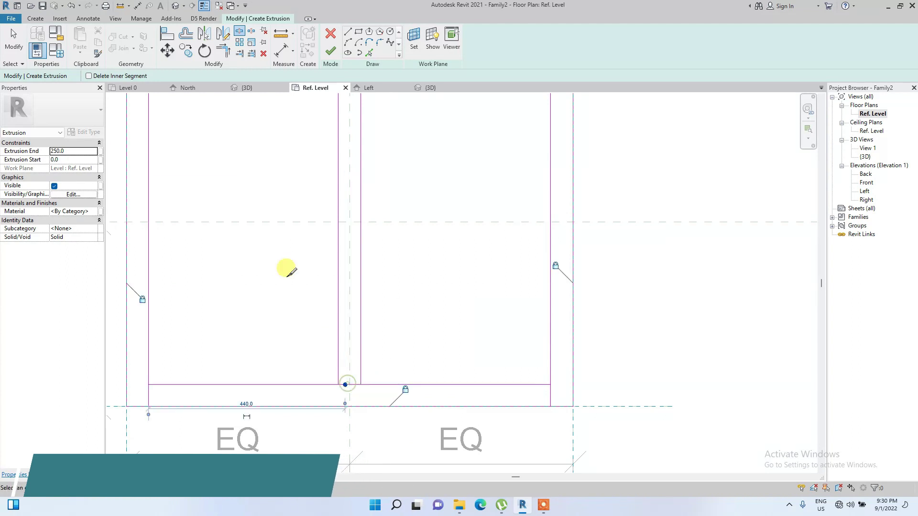
pyautogui.scroll(-3, 339, 378)
# - Trim the left pane's corners and the right pane's bottom-left corner closed
pyautogui.click(223, 50)
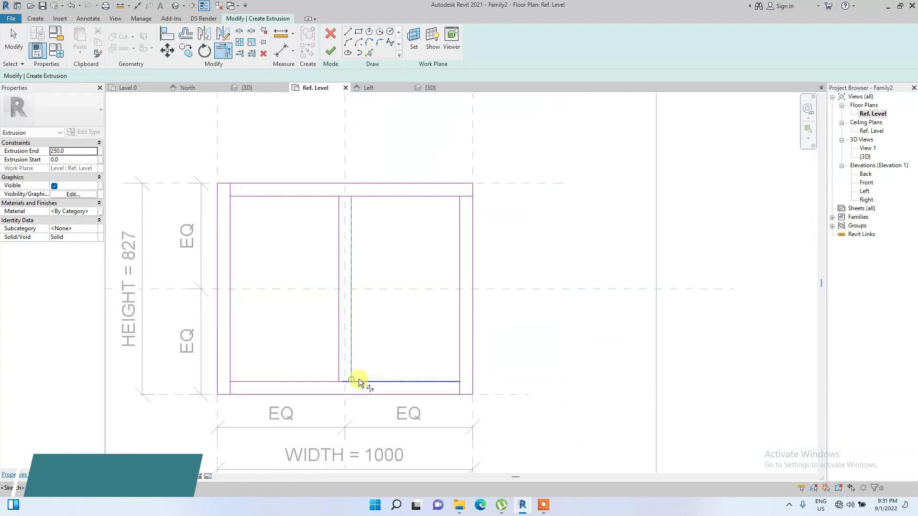
pyautogui.click(361, 379)
pyautogui.click(347, 365)
pyautogui.click(271, 382)
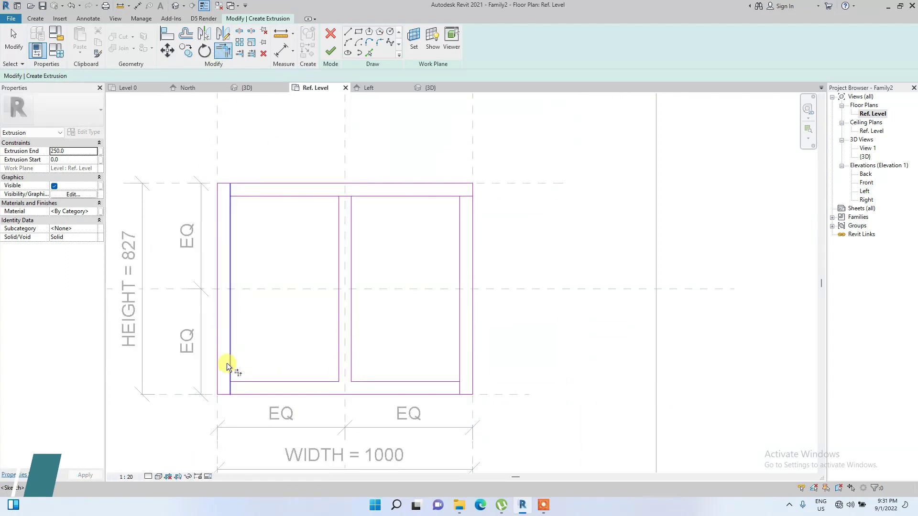
pyautogui.click(228, 365)
pyautogui.click(227, 216)
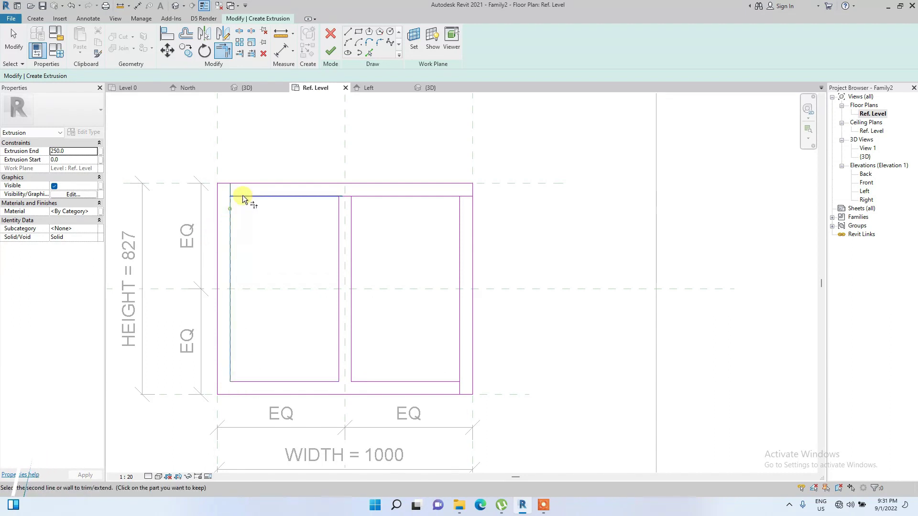
pyautogui.click(242, 197)
pyautogui.click(343, 198)
pyautogui.click(335, 205)
# - Trim the right pane's remaining top and right corners to close its loop
pyautogui.click(355, 208)
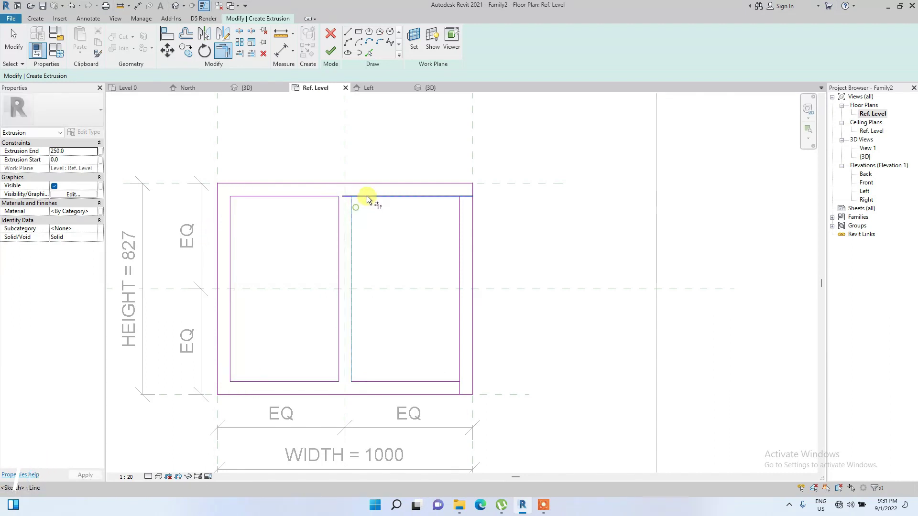
pyautogui.click(366, 197)
pyautogui.click(457, 211)
pyautogui.click(452, 197)
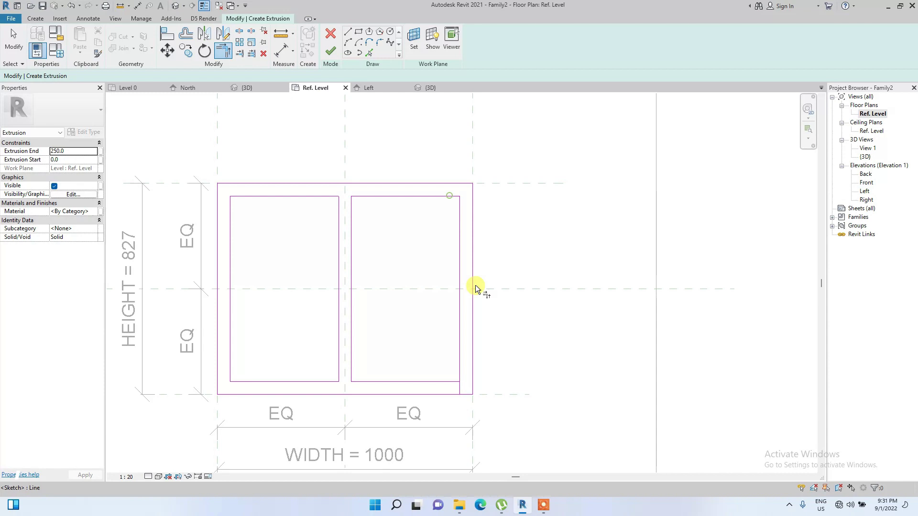
pyautogui.click(460, 348)
pyautogui.click(446, 382)
pyautogui.scroll(-2, 288, 269)
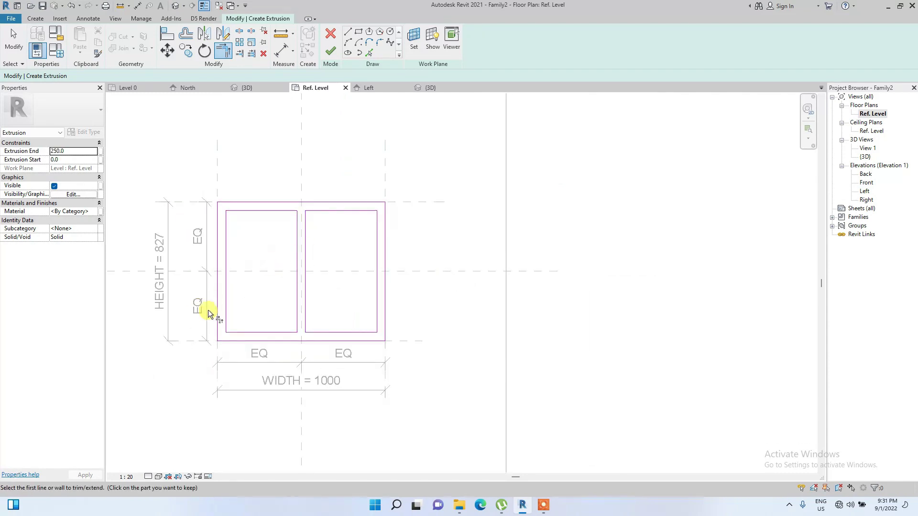
pyautogui.press('Escape')
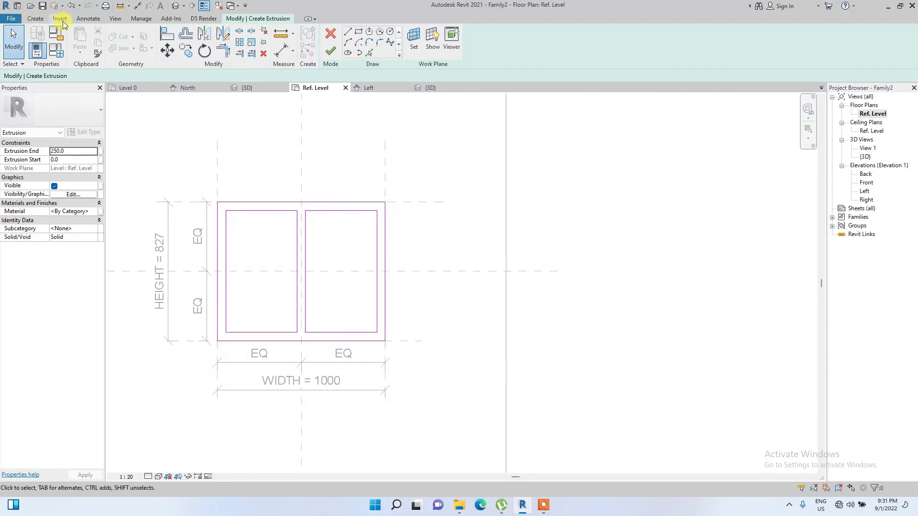
# - Place aligned 50 dimensions from the top reference plane and right frame edge to the panes
pyautogui.click(92, 19)
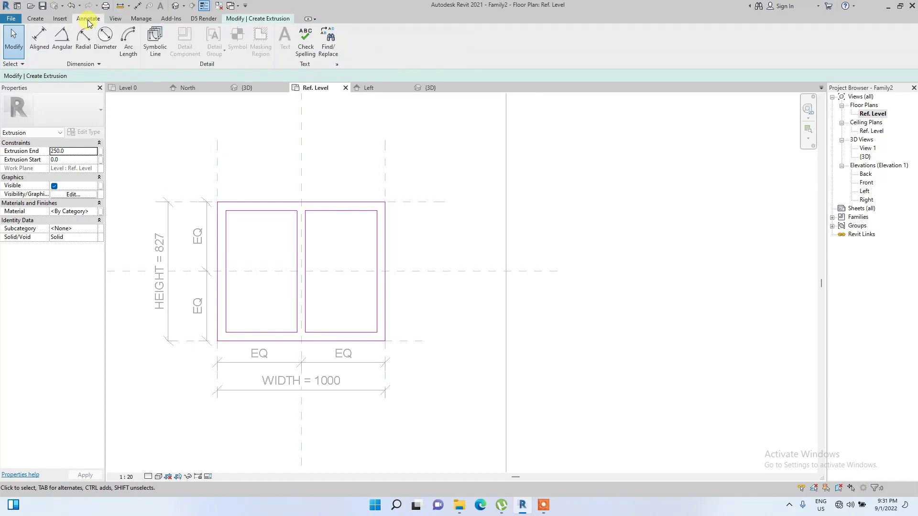
pyautogui.click(40, 45)
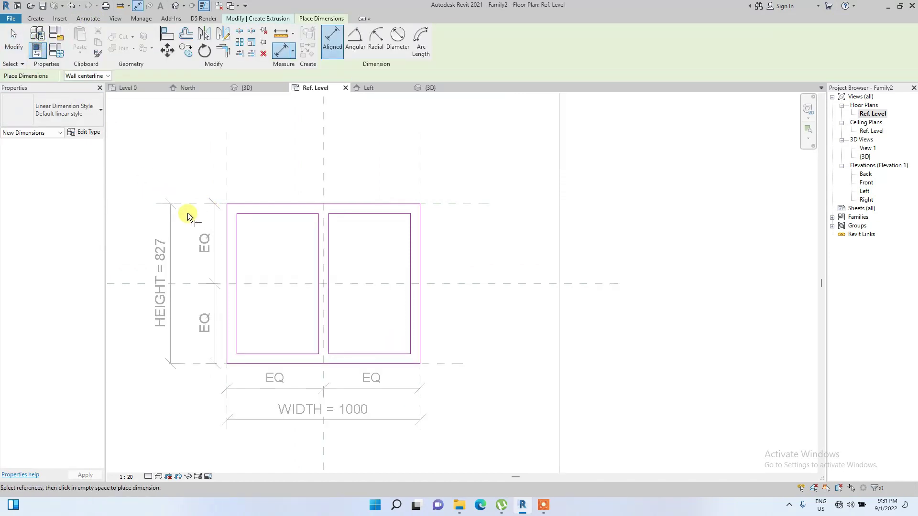
pyautogui.scroll(3, 203, 201)
pyautogui.click(203, 206)
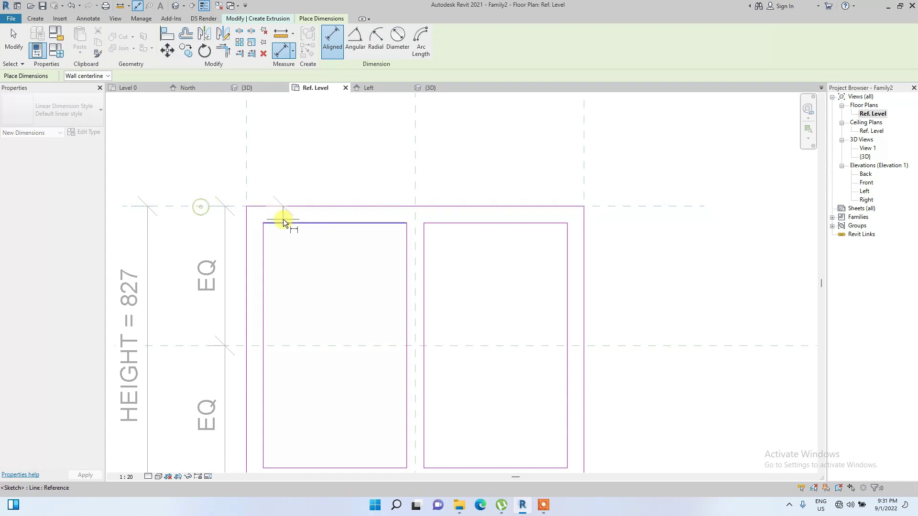
pyautogui.click(283, 222)
pyautogui.scroll(1, 226, 224)
pyautogui.click(222, 212)
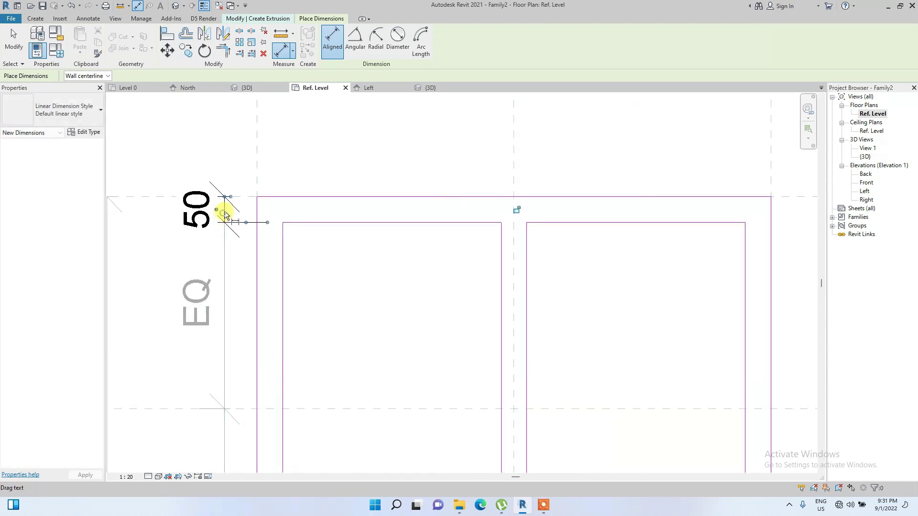
pyautogui.scroll(-4, 225, 210)
pyautogui.scroll(1, 389, 232)
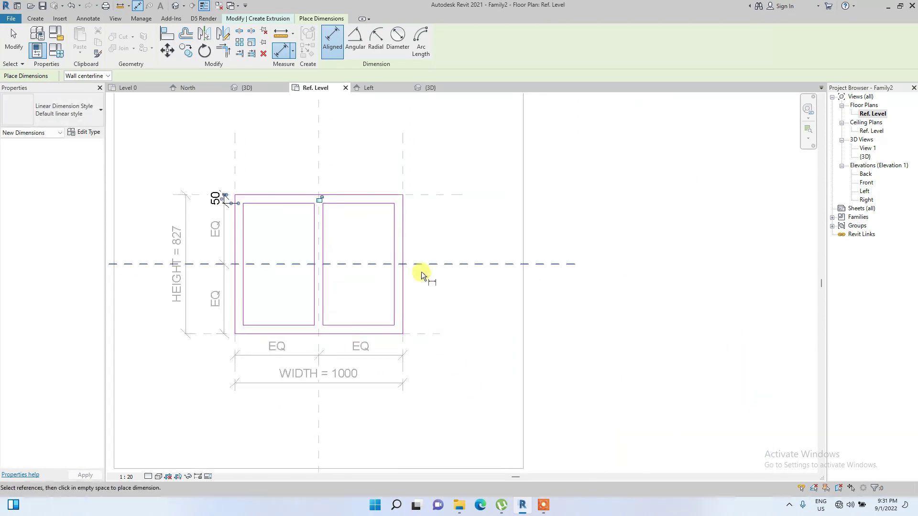
pyautogui.scroll(3, 409, 328)
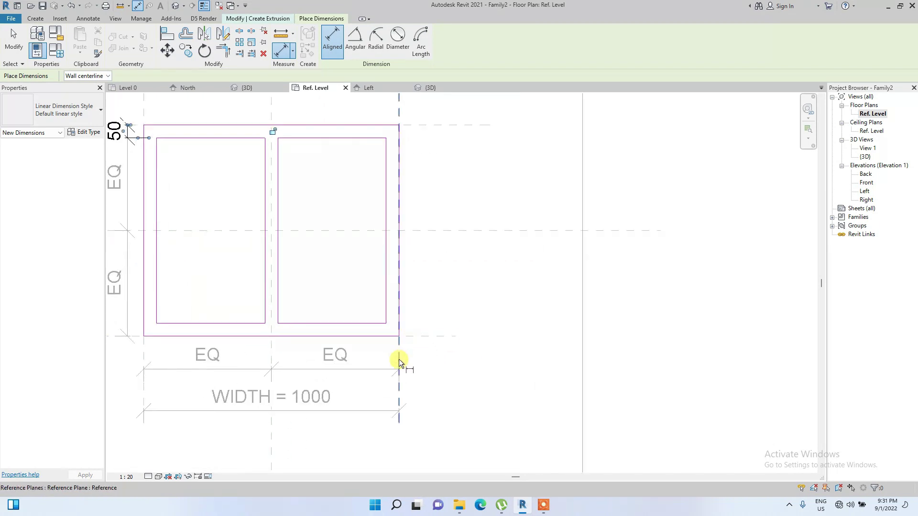
pyautogui.click(389, 316)
pyautogui.click(396, 329)
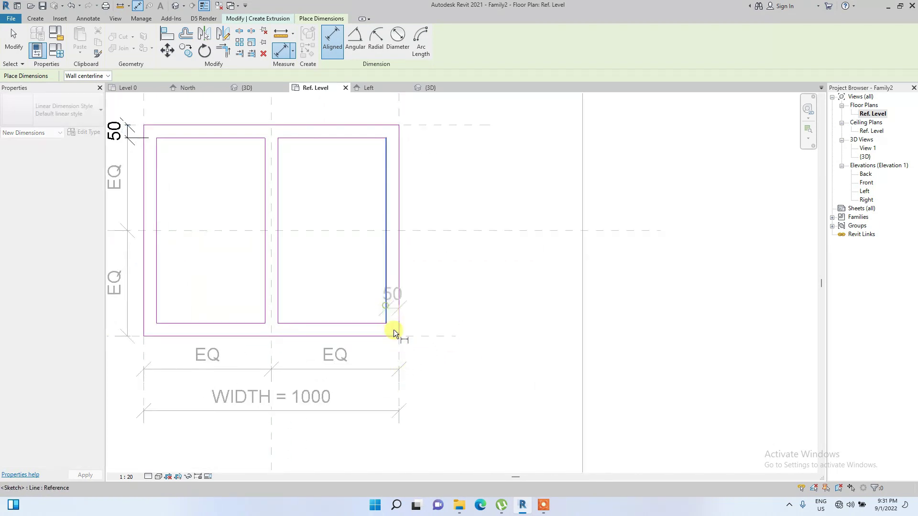
pyautogui.scroll(4, 393, 340)
pyautogui.click(392, 358)
# - Add the bottom and left 50 dimensions between the reference planes and the left pane's edges
pyautogui.scroll(-3, 392, 354)
pyautogui.scroll(2, 187, 348)
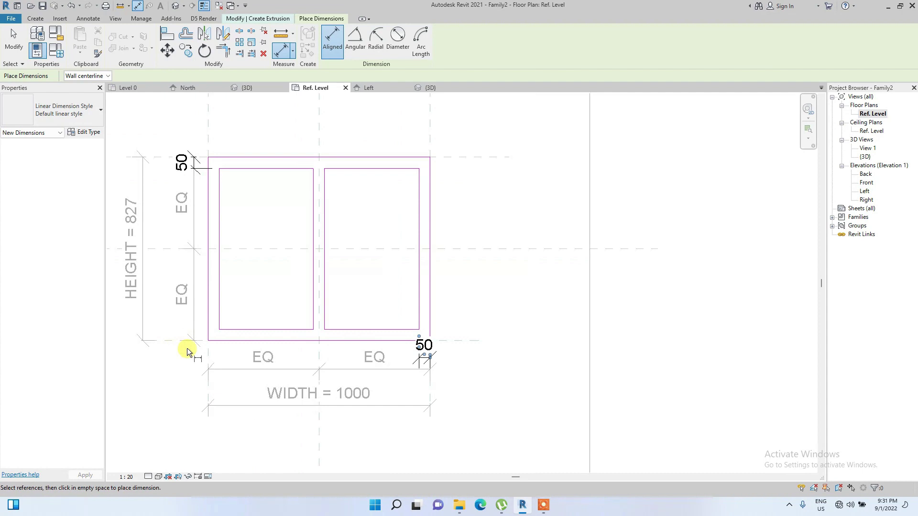
pyautogui.click(163, 345)
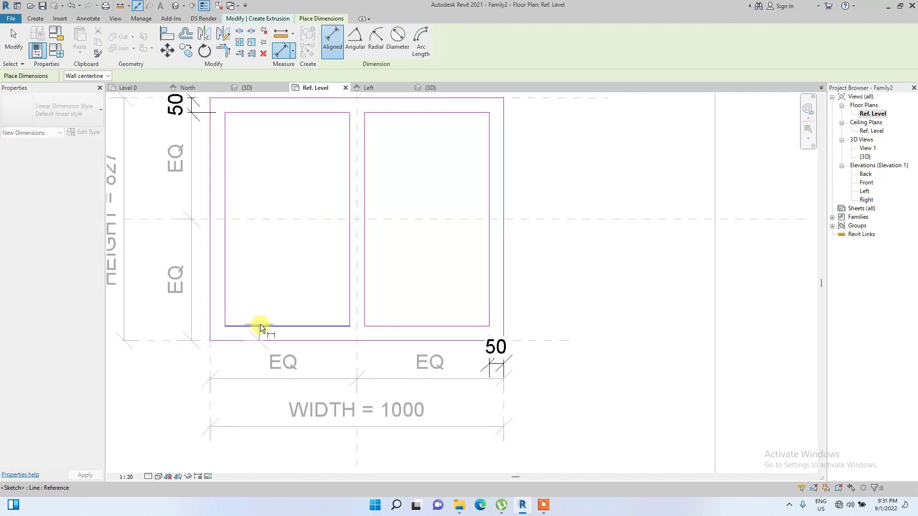
pyautogui.click(260, 326)
pyautogui.scroll(2, 187, 335)
pyautogui.click(160, 325)
pyautogui.scroll(-4, 160, 324)
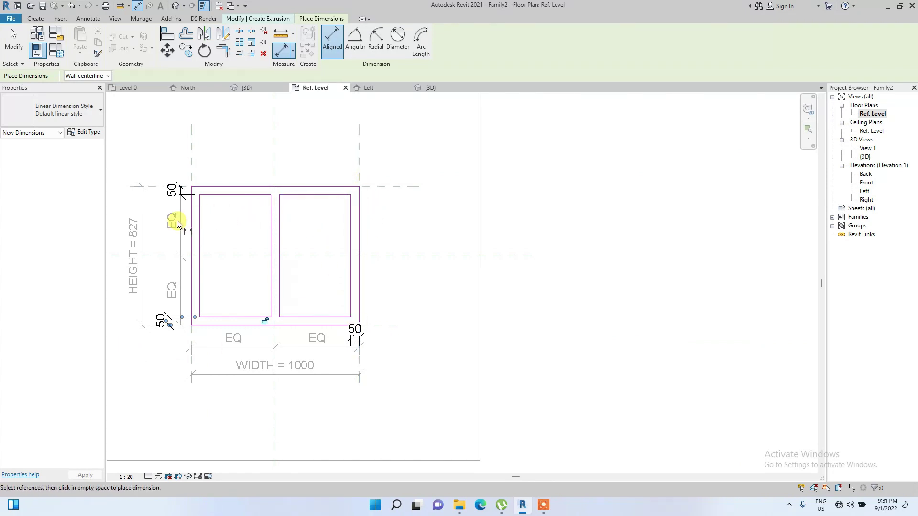
pyautogui.scroll(2, 191, 318)
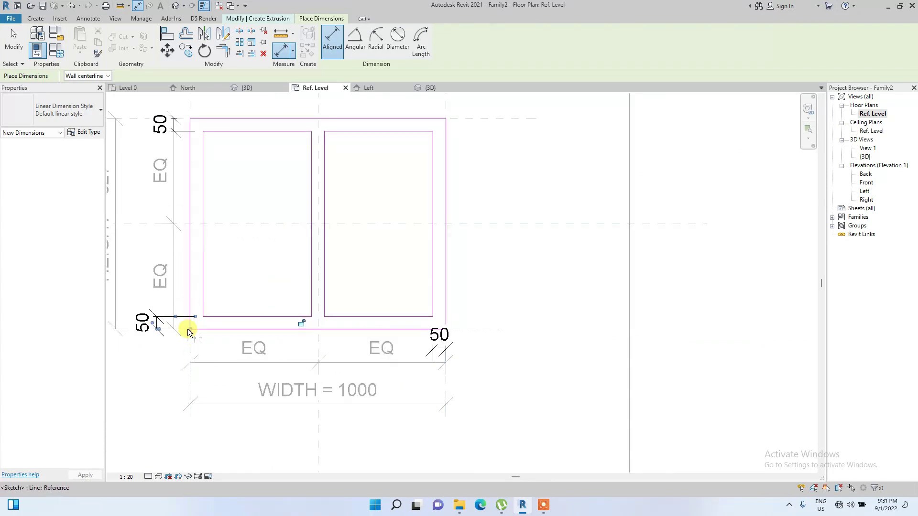
pyautogui.click(189, 352)
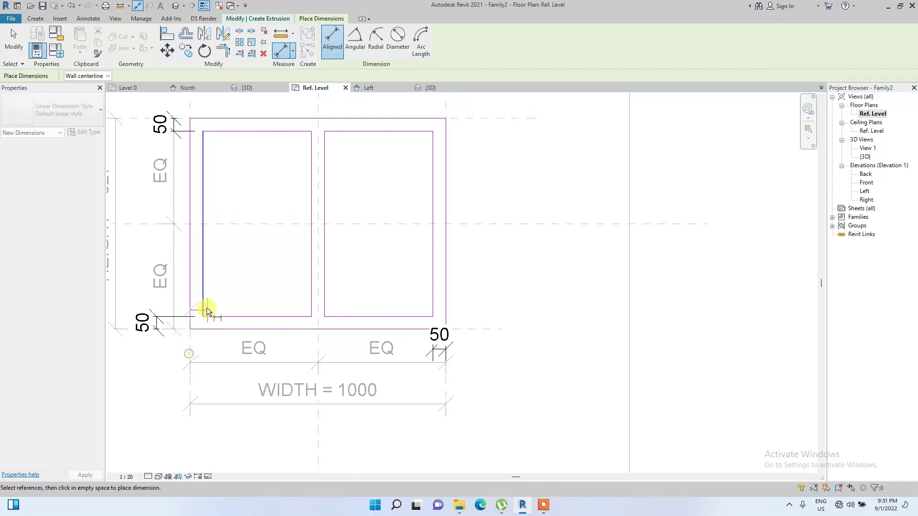
pyautogui.click(205, 300)
pyautogui.scroll(2, 205, 393)
pyautogui.click(198, 385)
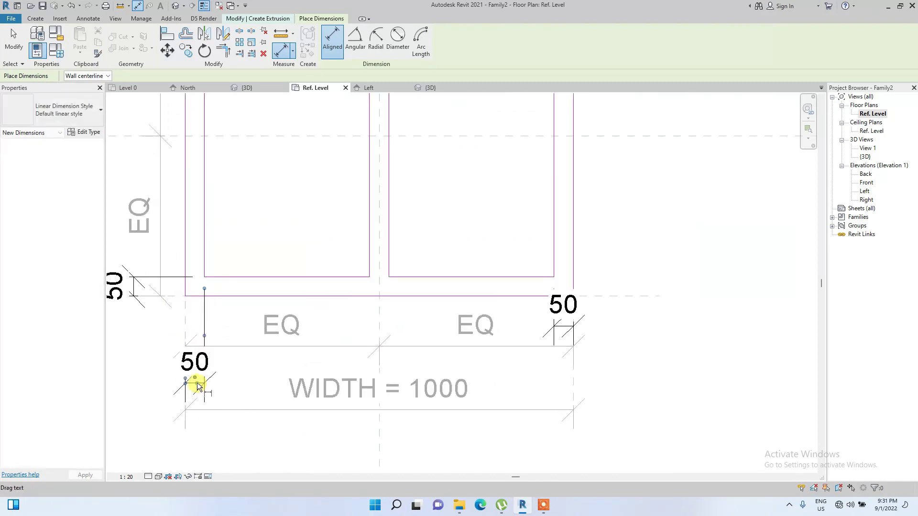
pyautogui.scroll(-3, 198, 387)
pyautogui.press('Escape')
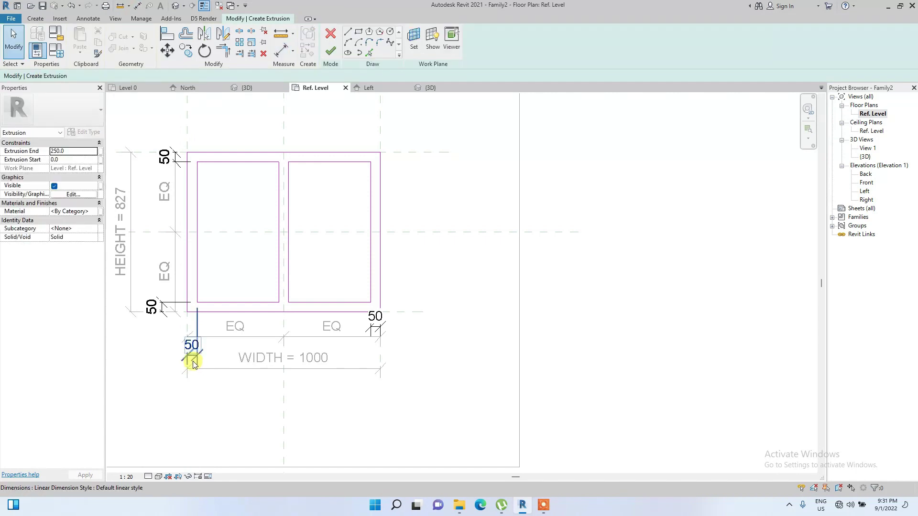
# - Check each of the four 50 frame dimensions, then clear the selection
pyautogui.click(193, 364)
pyautogui.scroll(-2, 203, 378)
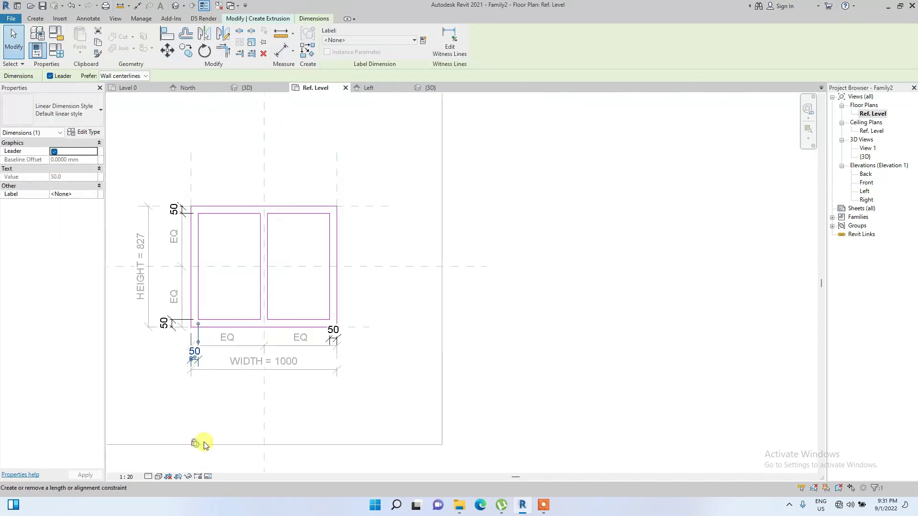
pyautogui.click(334, 334)
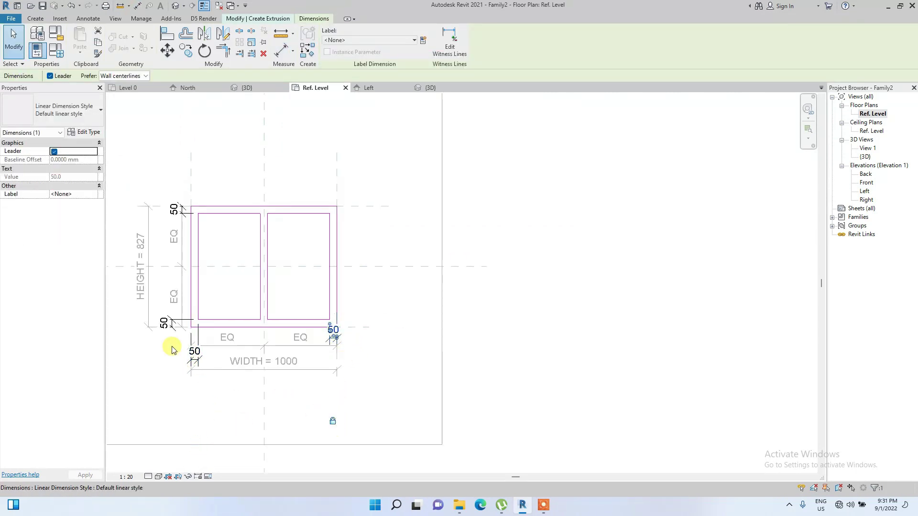
pyautogui.click(174, 322)
pyautogui.scroll(-2, 189, 375)
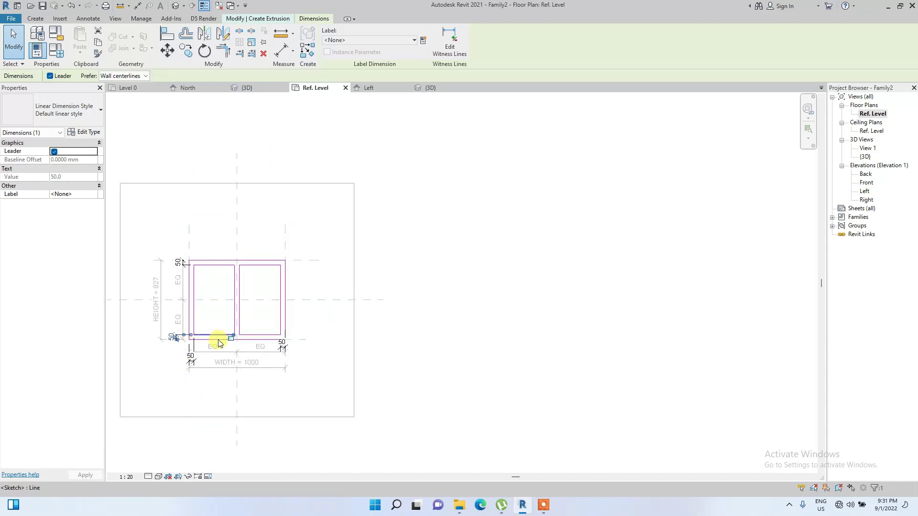
pyautogui.scroll(2, 219, 343)
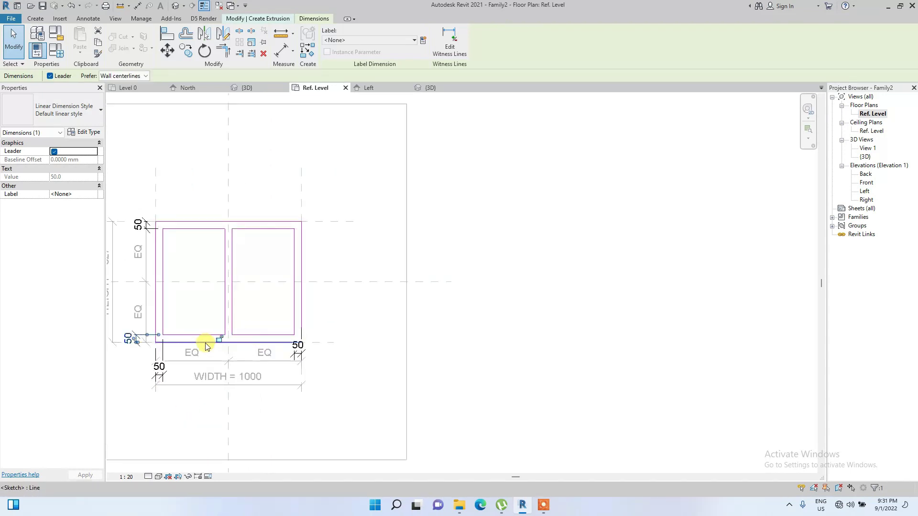
pyautogui.click(142, 231)
pyautogui.click(347, 229)
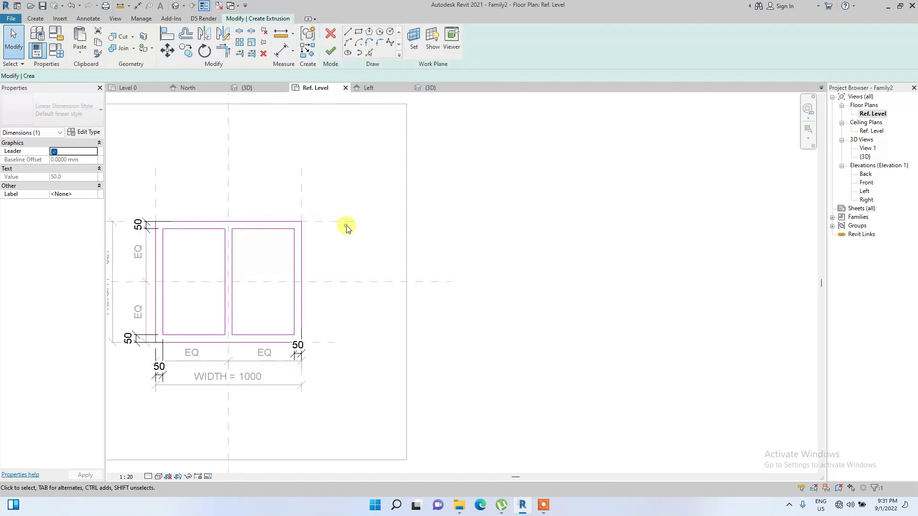
pyautogui.scroll(3, 237, 282)
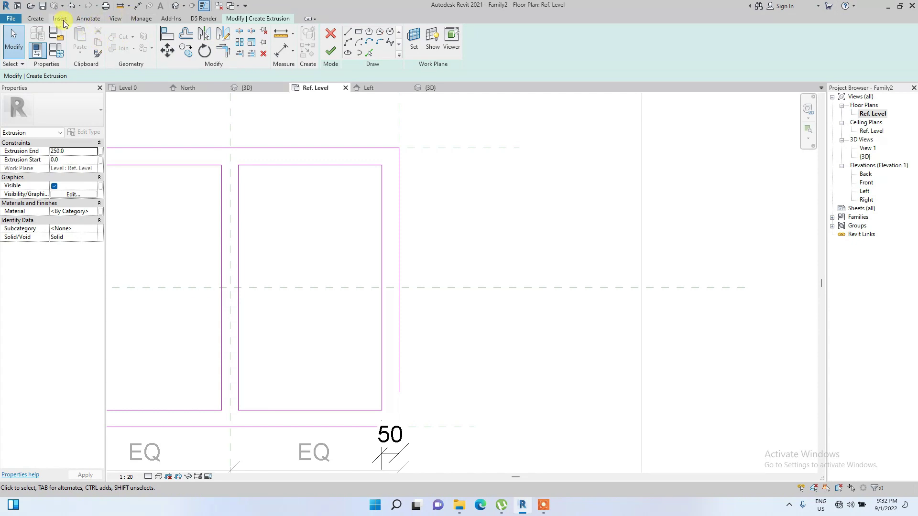
# - Place an aligned dimension across the centre reference plane and both mullion edges
pyautogui.click(88, 18)
pyautogui.click(39, 38)
pyautogui.scroll(2, 219, 248)
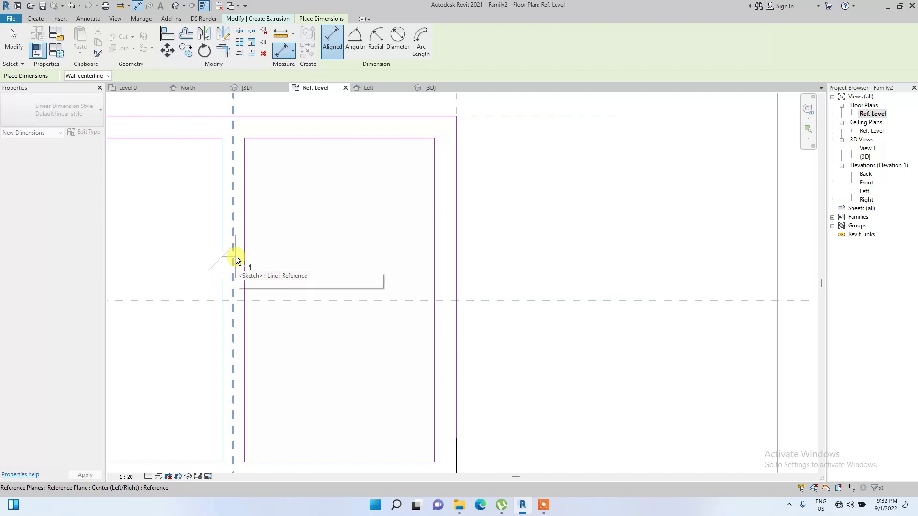
pyautogui.click(234, 256)
pyautogui.click(246, 251)
pyautogui.scroll(2, 243, 251)
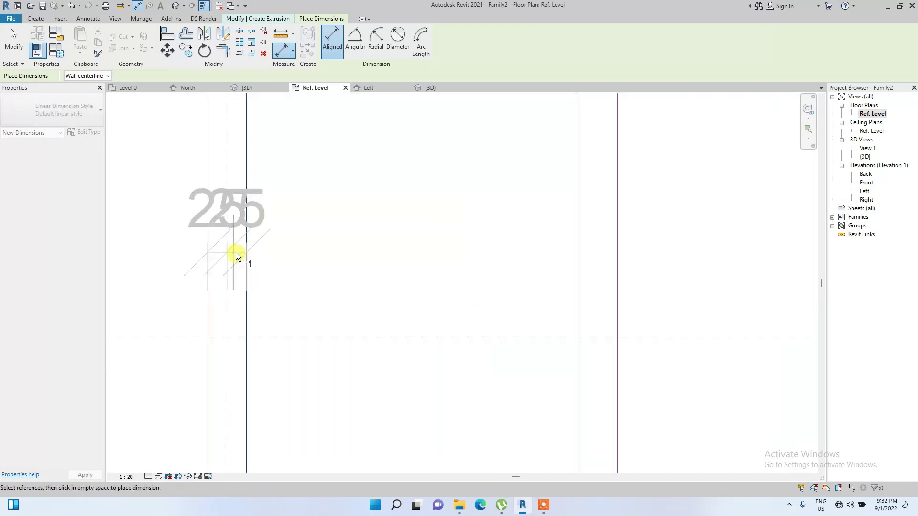
pyautogui.click(236, 253)
pyautogui.scroll(-3, 220, 254)
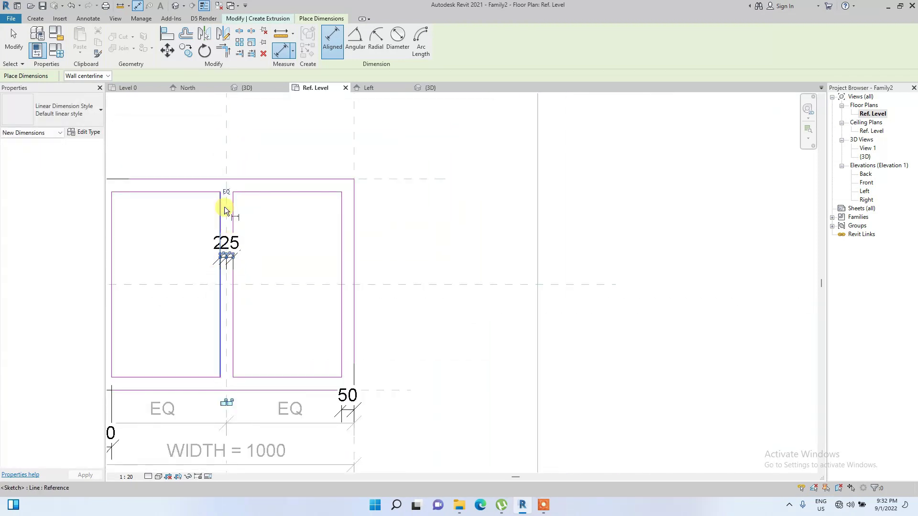
# - Toggle EQ so the mullion stays centred on the middle reference plane
pyautogui.click(226, 196)
pyautogui.scroll(1, 229, 253)
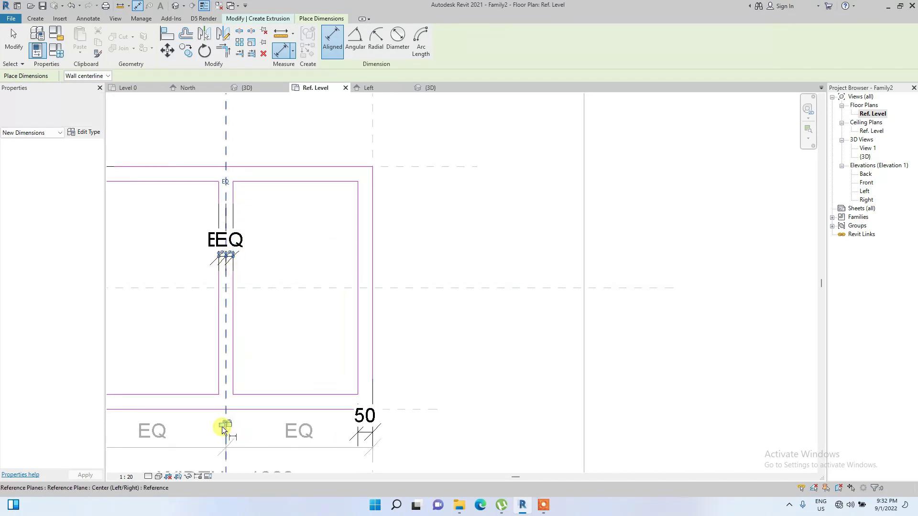
pyautogui.scroll(2, 225, 427)
pyautogui.scroll(-3, 222, 333)
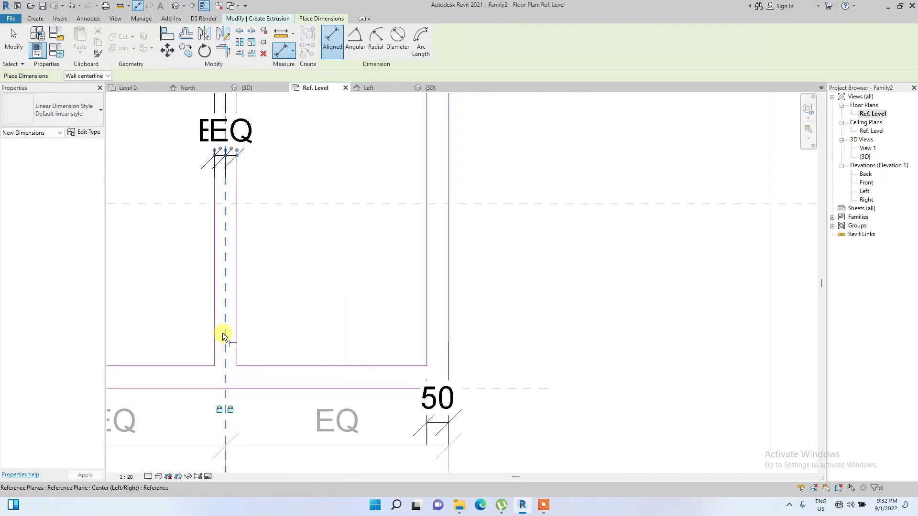
pyautogui.press('Escape')
pyautogui.press('Escape')
pyautogui.scroll(-2, 239, 301)
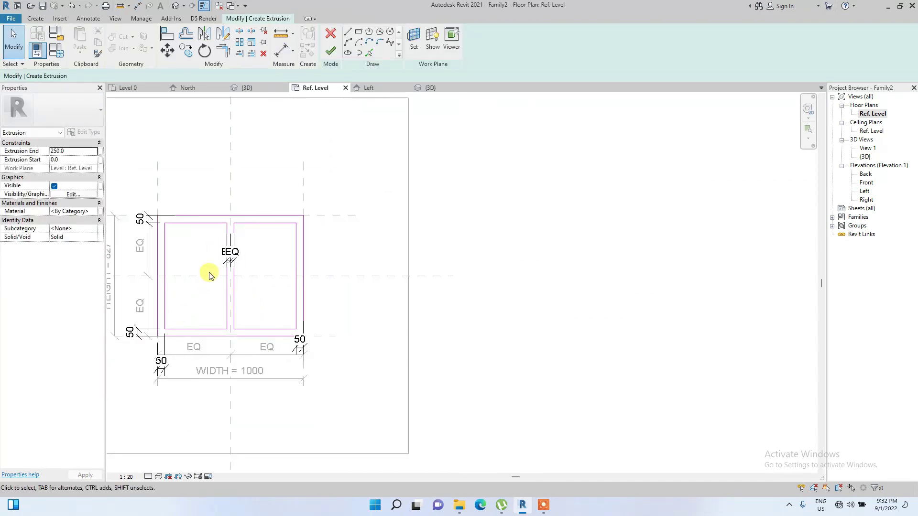
# - Finish the frame extrusion and drag its depth below the reference level in the Left elevation
pyautogui.click(332, 54)
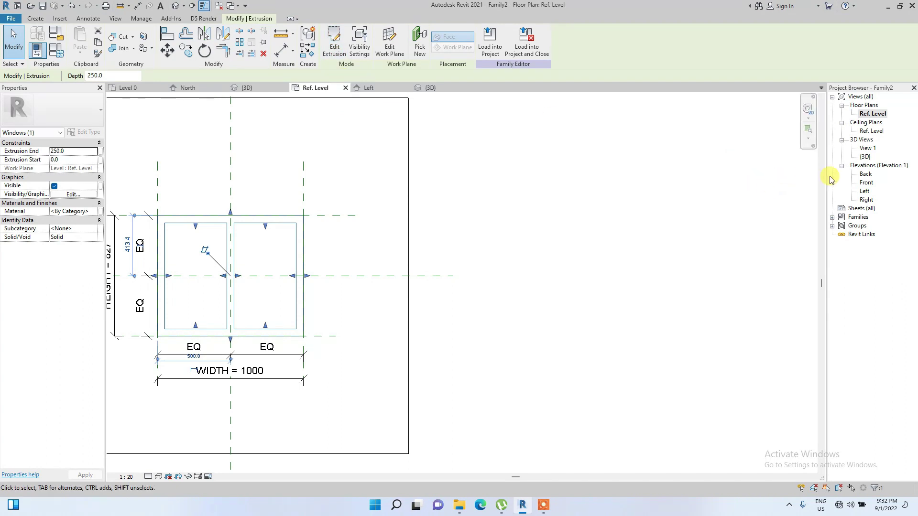
pyautogui.doubleClick(865, 192)
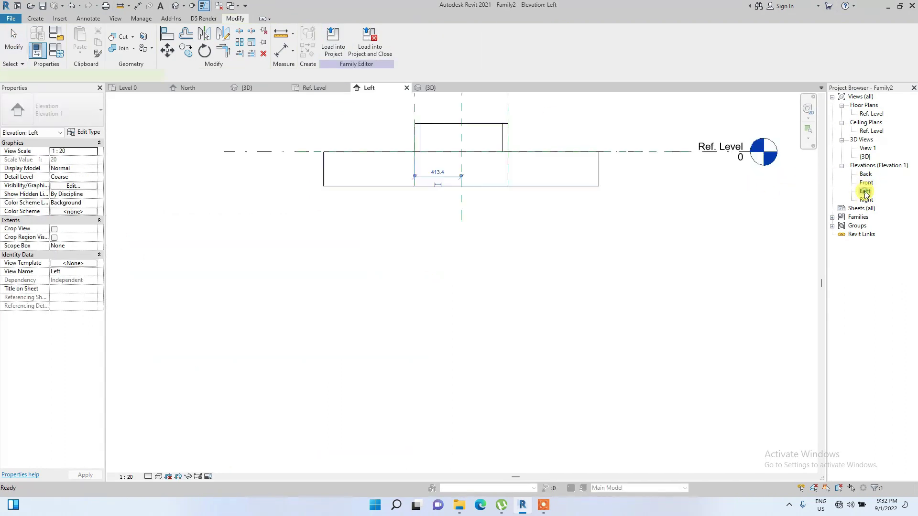
pyautogui.scroll(1, 423, 190)
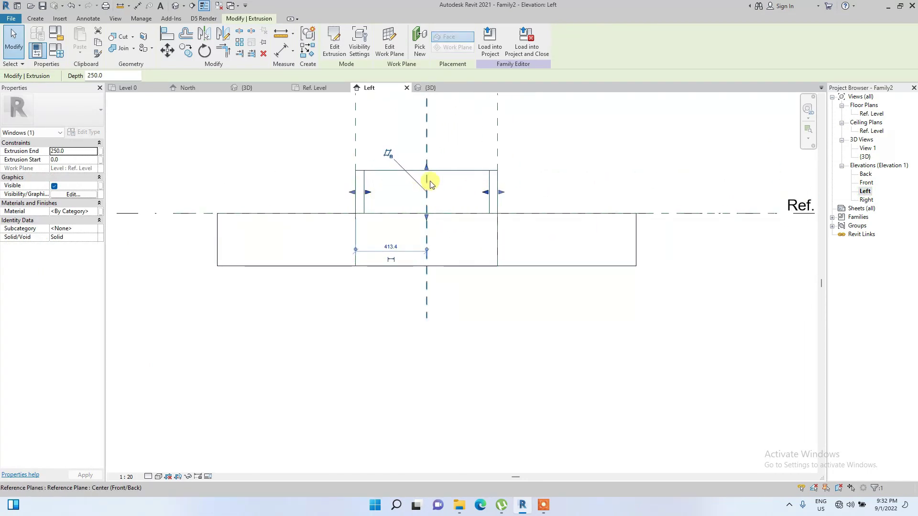
pyautogui.moveTo(426, 168); pyautogui.dragTo(426, 258)
# - Set Extrusion End to -175 and Extrusion Start to 0 in Properties
pyautogui.click(83, 151)
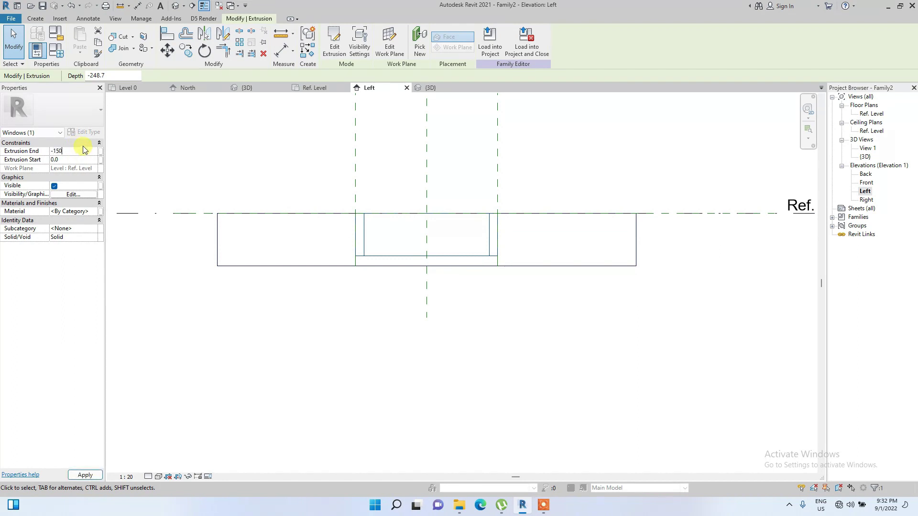
pyautogui.press('Return')
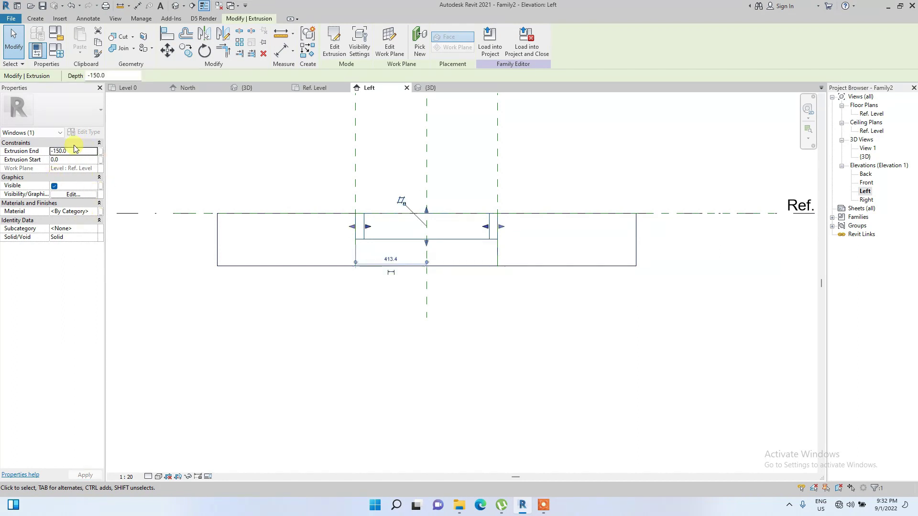
pyautogui.click(84, 153)
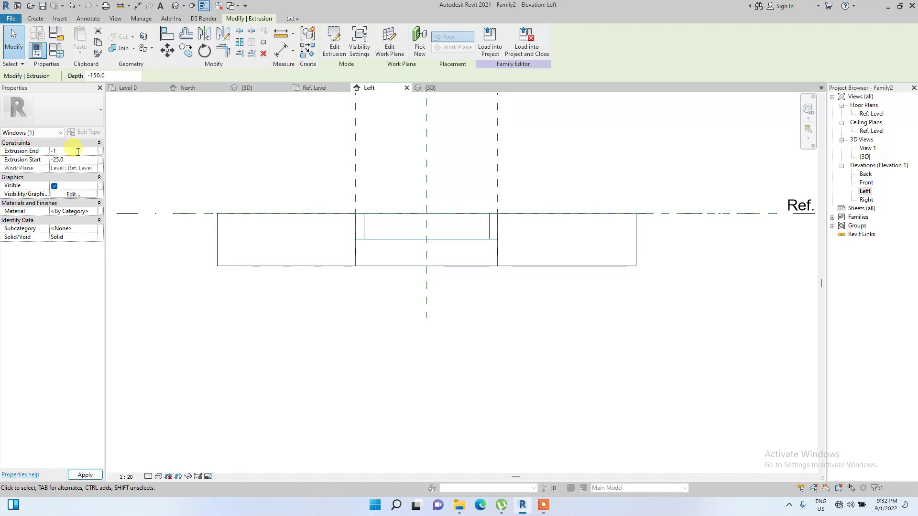
pyautogui.press('Return')
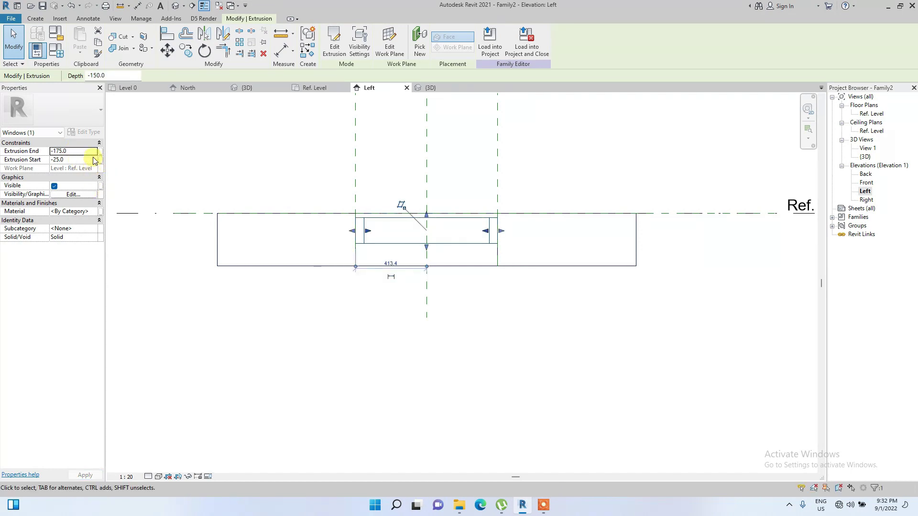
pyautogui.click(71, 160)
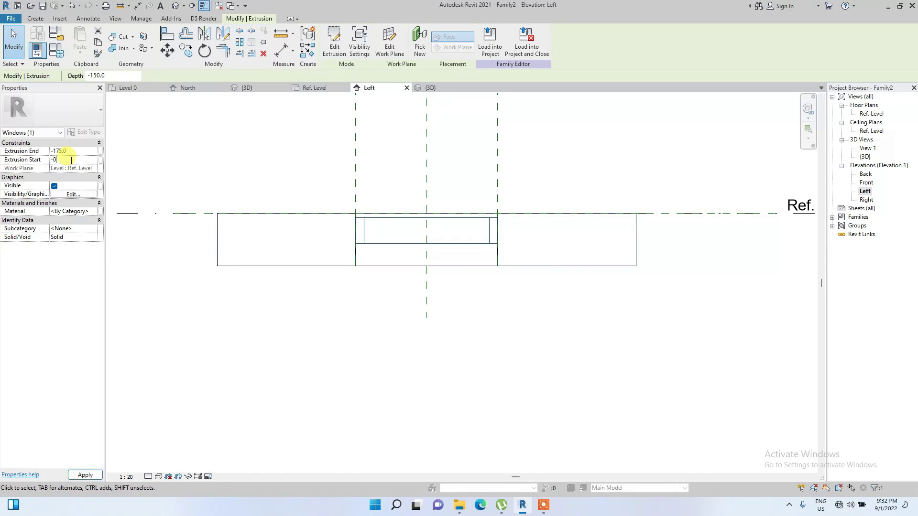
pyautogui.press('Return')
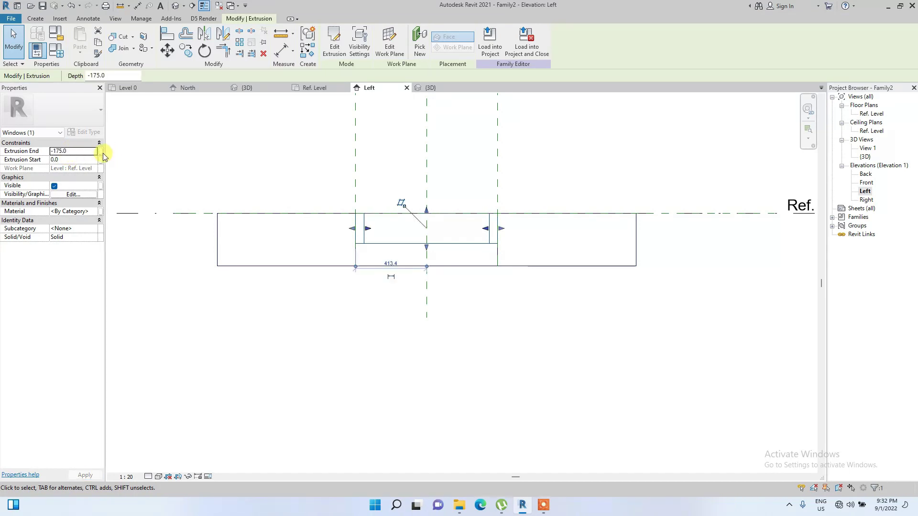
pyautogui.click(101, 152)
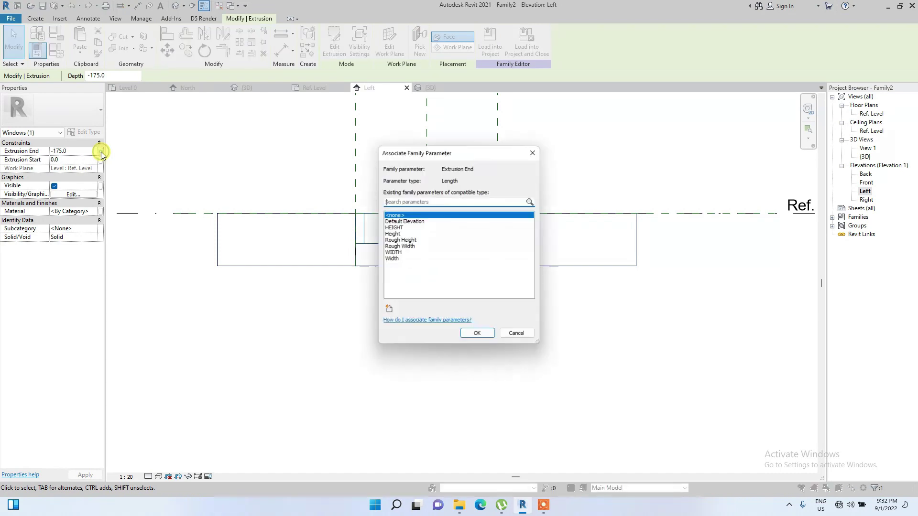
# - Associate Extrusion End with a new WALL DEPTH type parameter
pyautogui.click(533, 152)
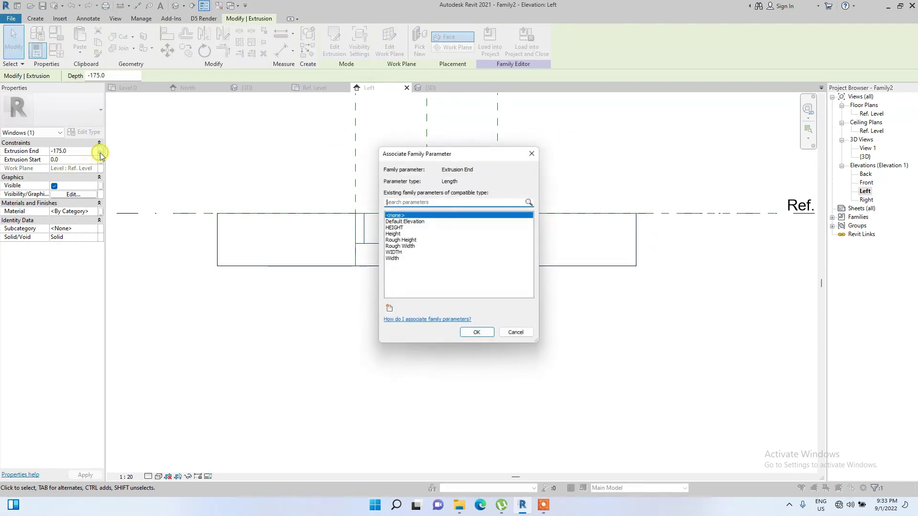
pyautogui.click(101, 154)
pyautogui.click(388, 311)
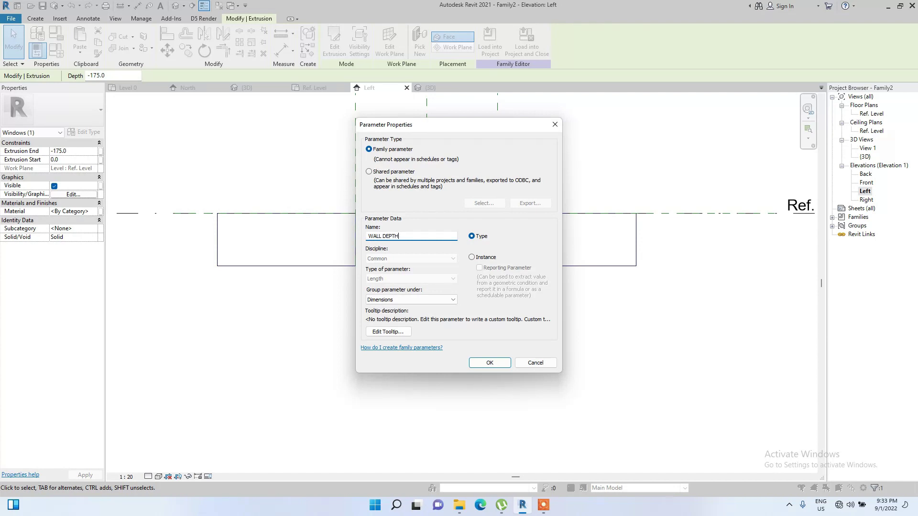
pyautogui.click(490, 362)
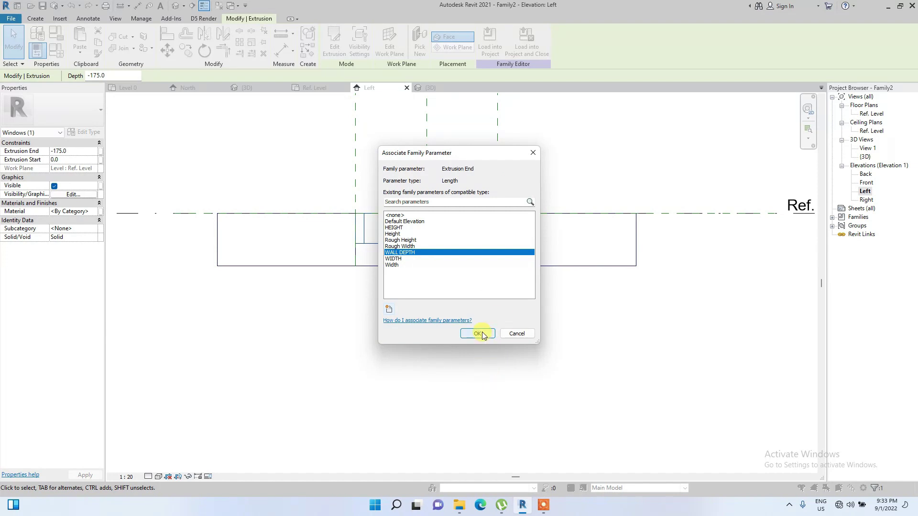
pyautogui.click(480, 333)
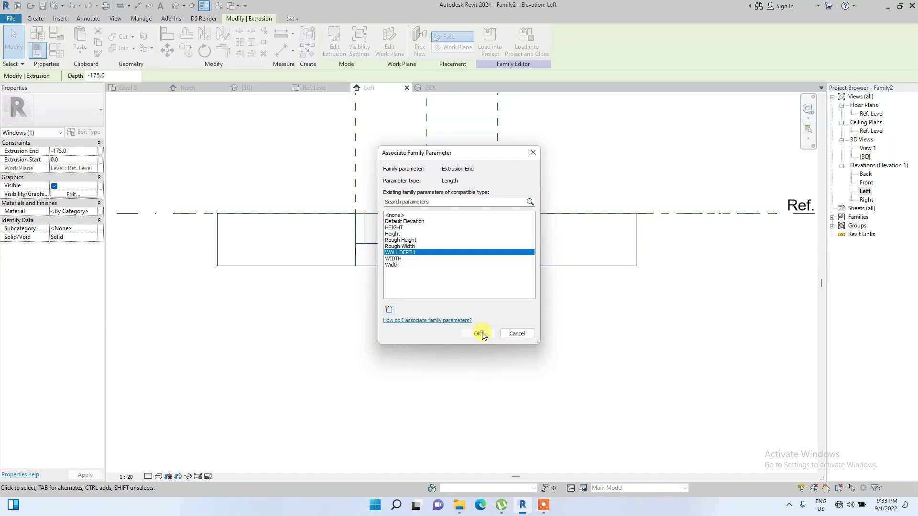
# - Select the frame extrusion in the Ref. Level floor plan and open its material setting
pyautogui.click(333, 330)
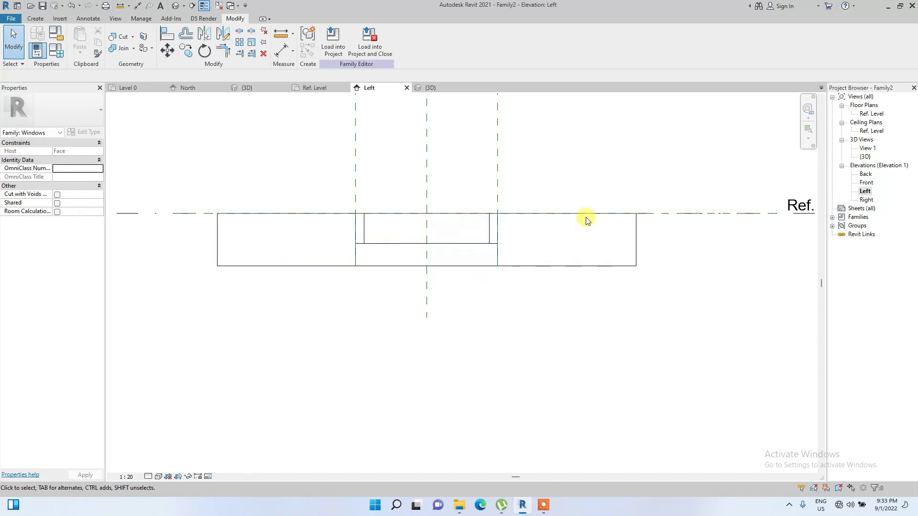
pyautogui.doubleClick(873, 114)
pyautogui.click(224, 229)
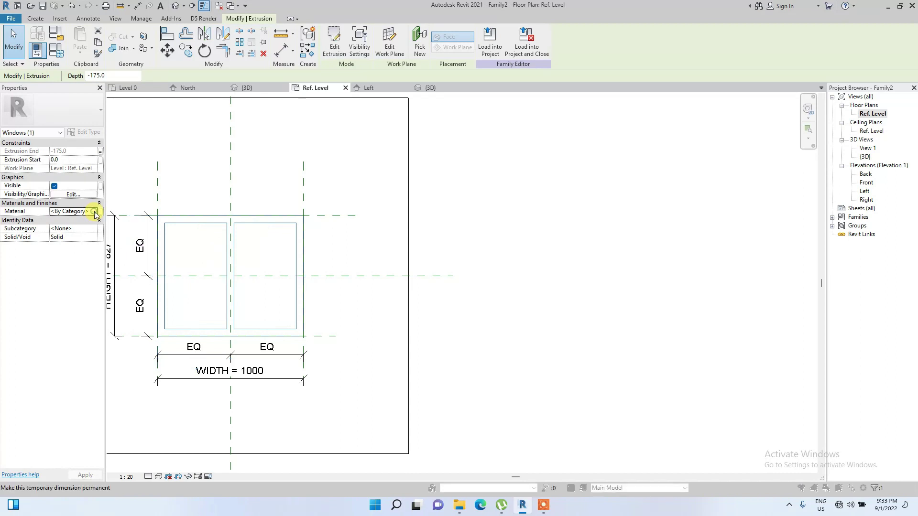
pyautogui.click(96, 214)
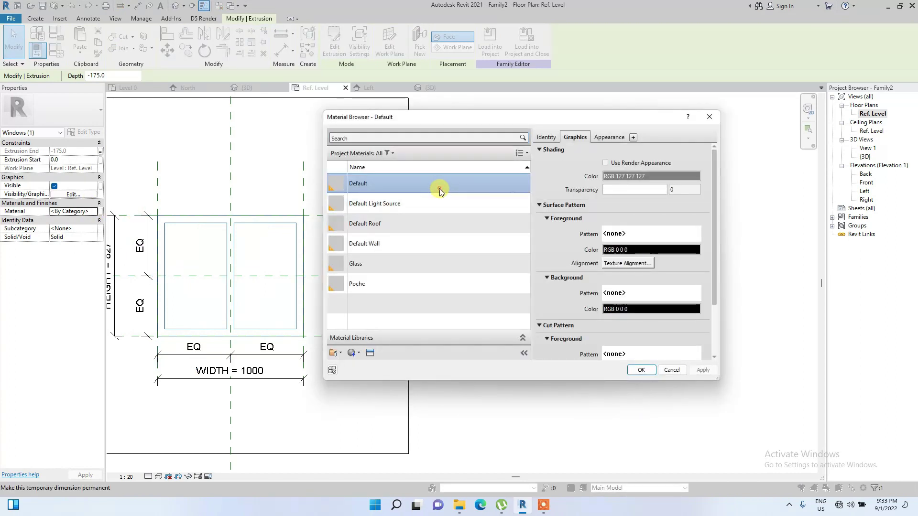
# - Duplicate the Default material as MY WHITE WINDOW FRAME
pyautogui.rightClick(439, 188)
pyautogui.click(461, 212)
pyautogui.click(425, 201)
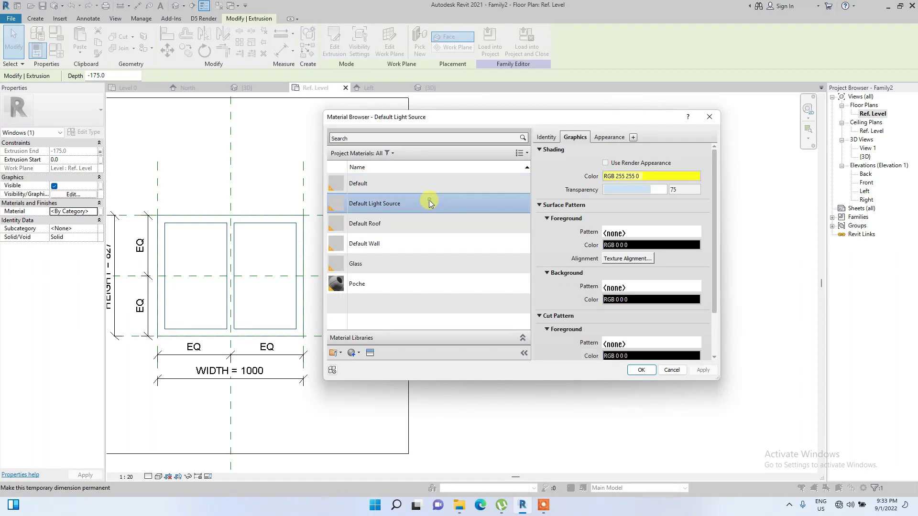
pyautogui.click(406, 185)
pyautogui.rightClick(410, 187)
pyautogui.click(434, 204)
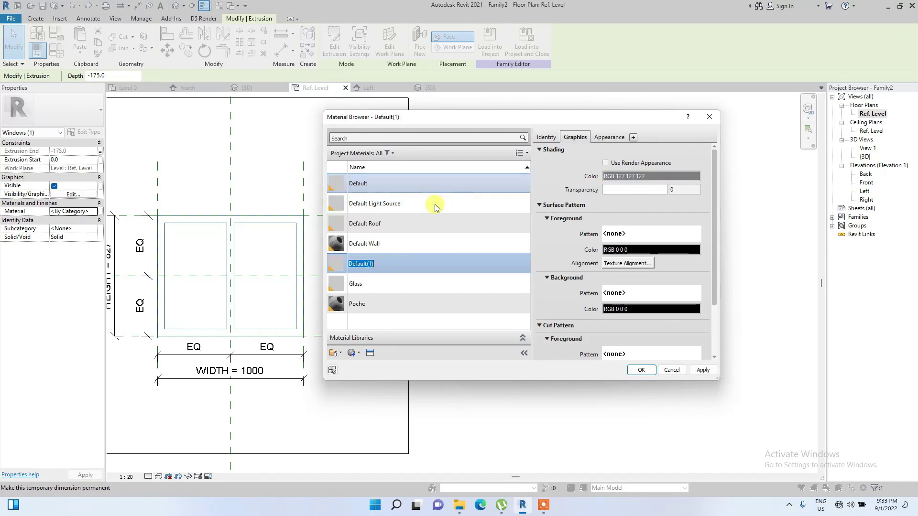
pyautogui.write('MY')
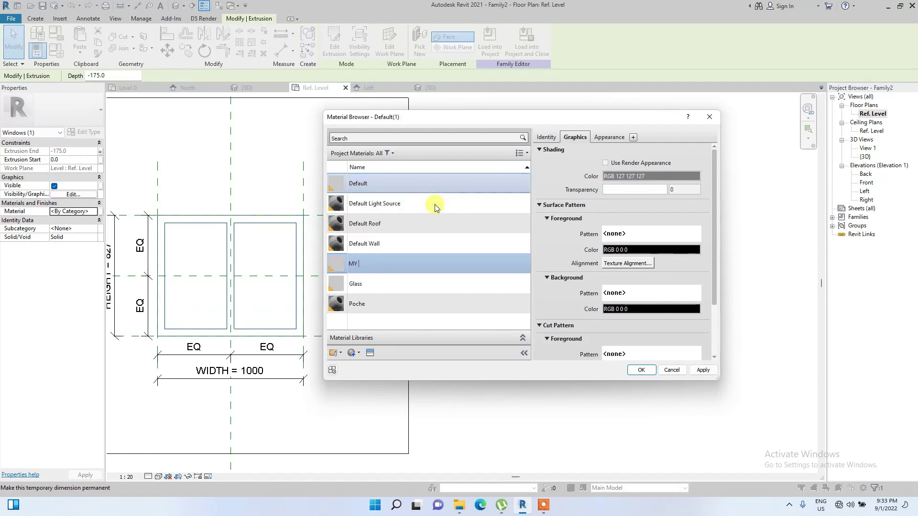
pyautogui.write(' WHITE WINDOW FRAME')
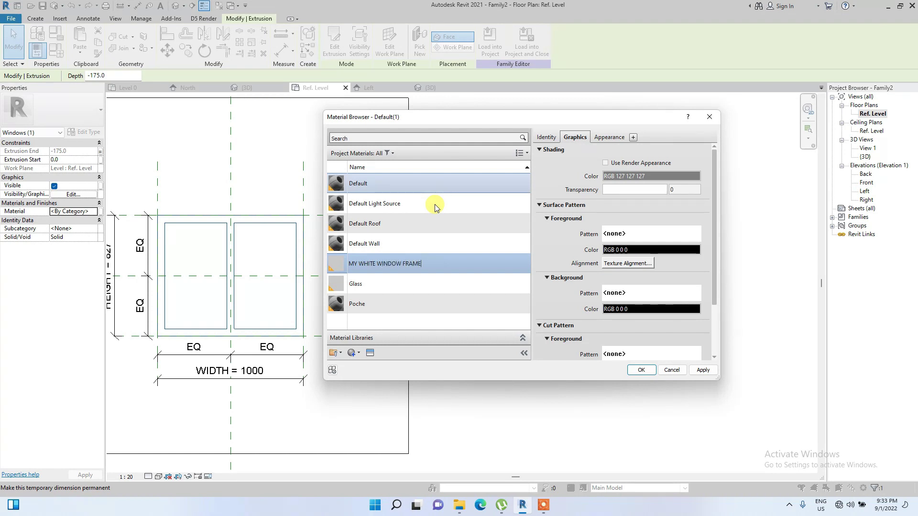
pyautogui.press('Return')
# - Give MY WHITE WINDOW FRAME the Polished Silver metallic paint appearance
pyautogui.click(370, 354)
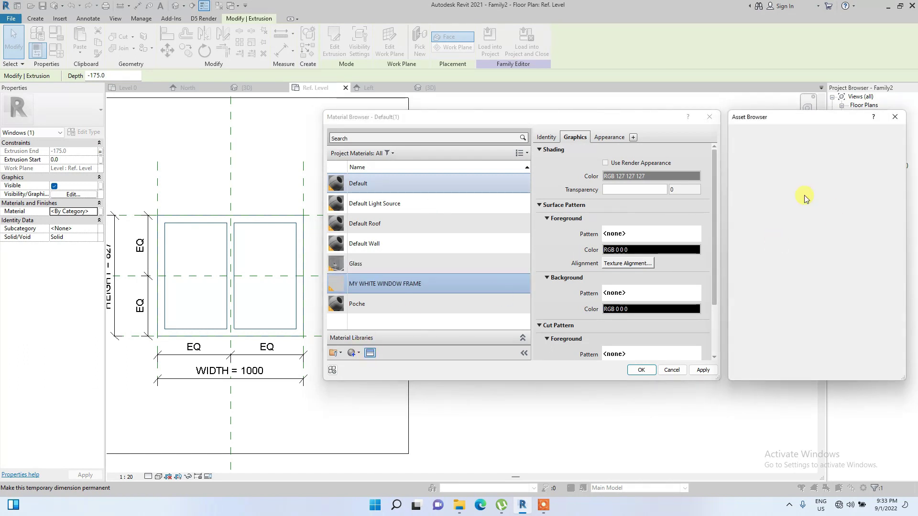
pyautogui.click(759, 186)
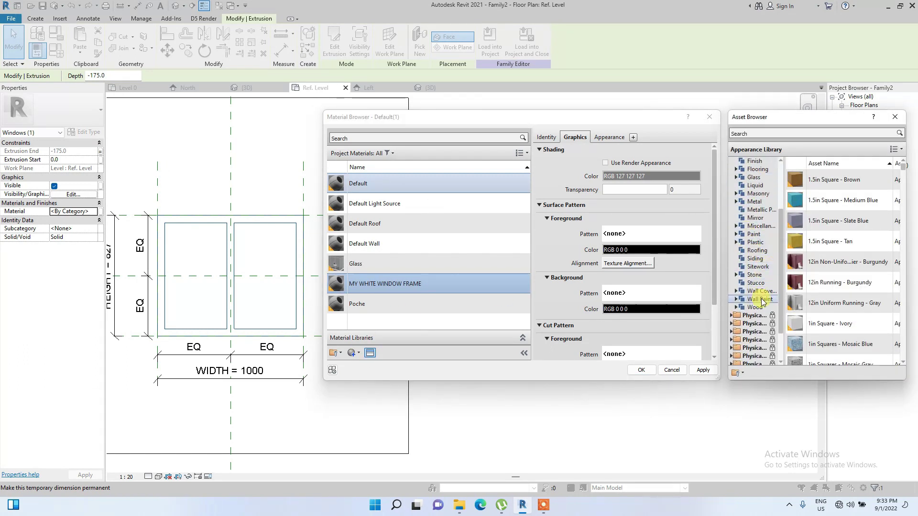
pyautogui.scroll(-1, 761, 210)
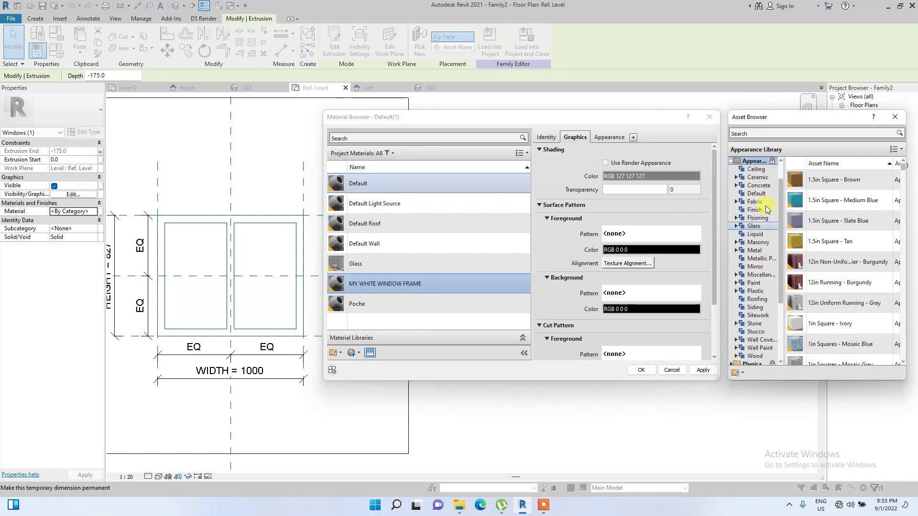
pyautogui.click(769, 260)
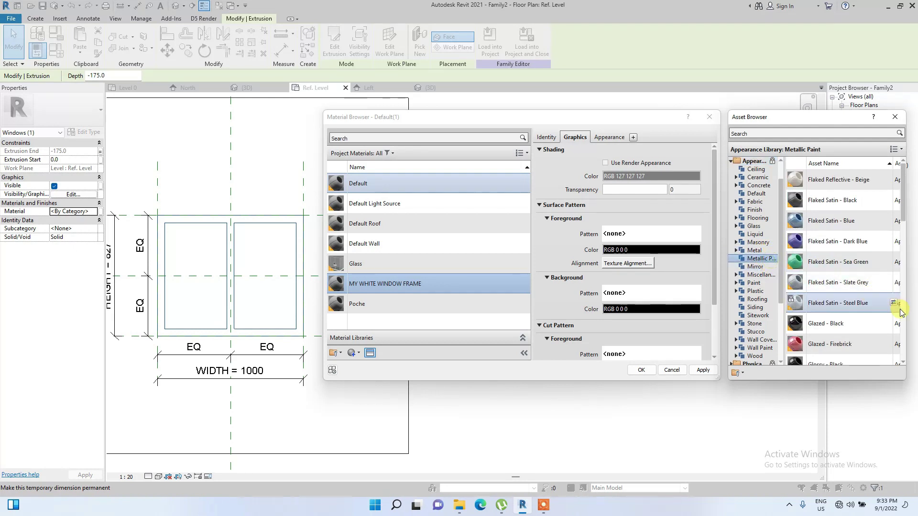
pyautogui.scroll(-3, 883, 325)
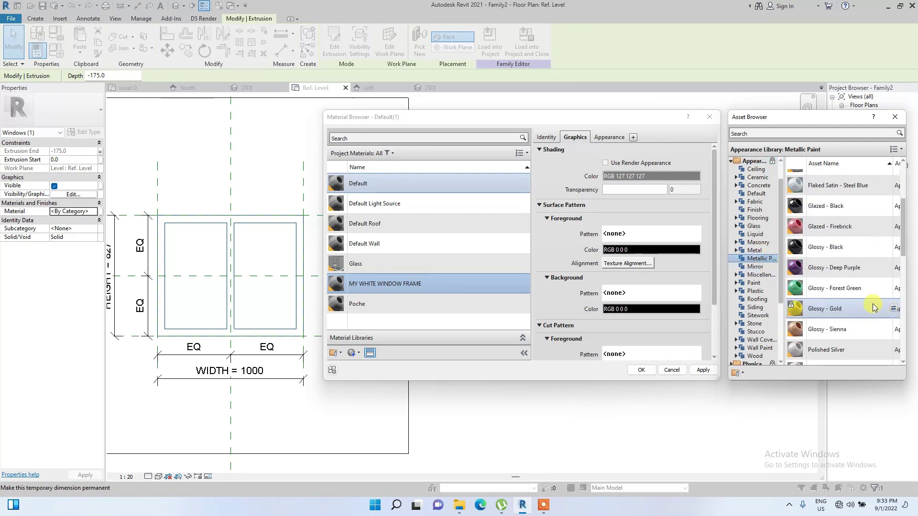
pyautogui.scroll(-1, 864, 352)
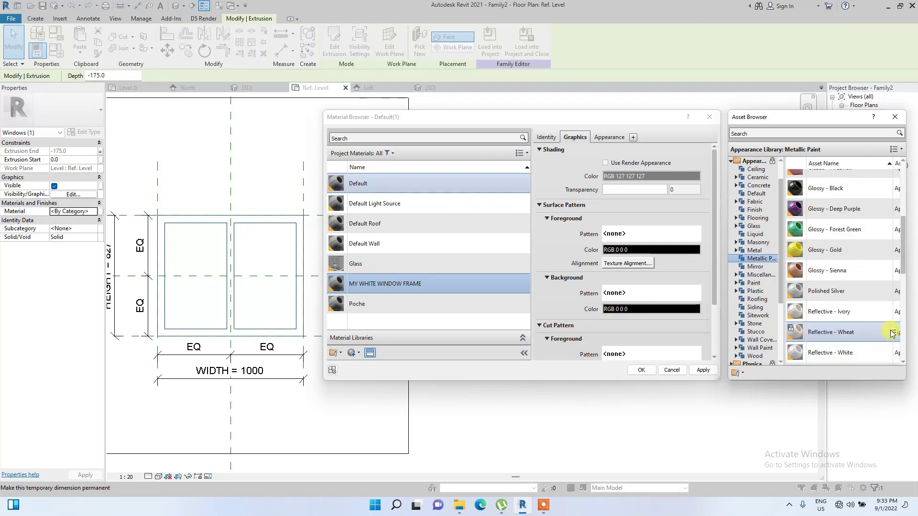
pyautogui.click(893, 291)
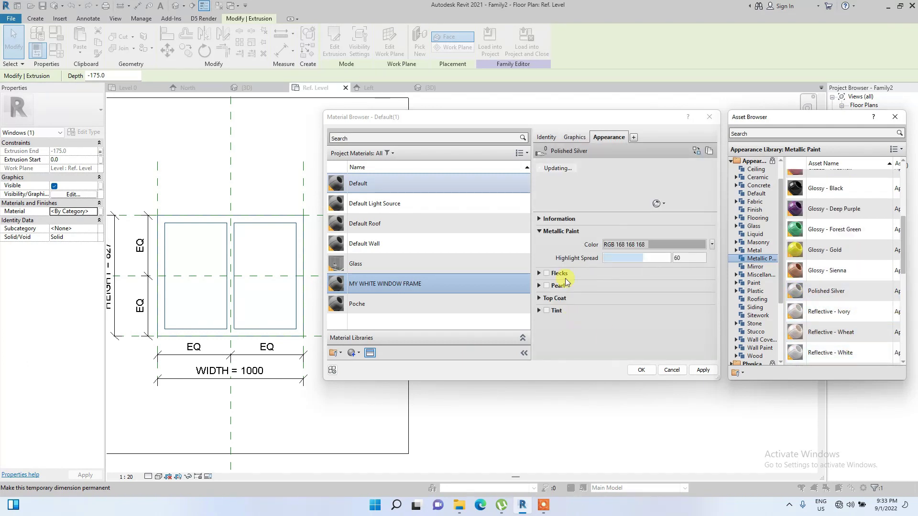
# - Turn on Use Render Appearance in Graphics and assign the material to the frame
pyautogui.click(574, 137)
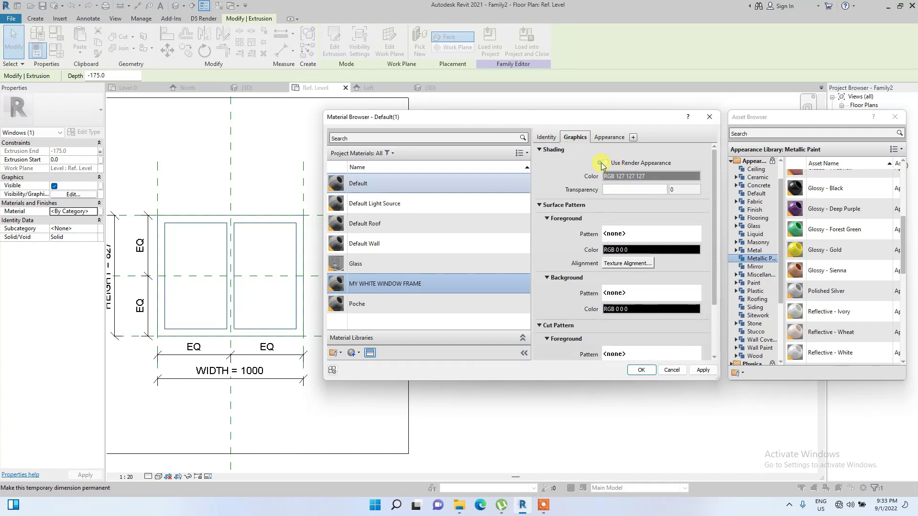
pyautogui.click(605, 163)
pyautogui.click(701, 371)
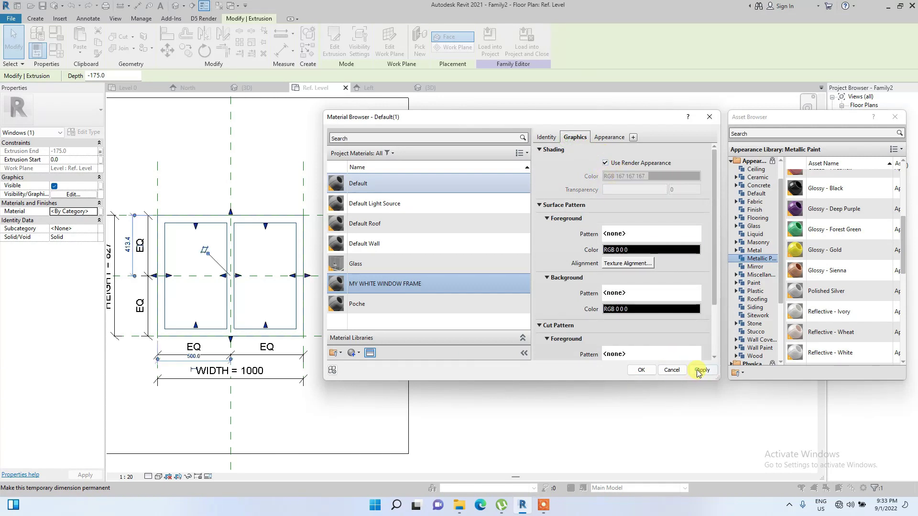
pyautogui.click(641, 370)
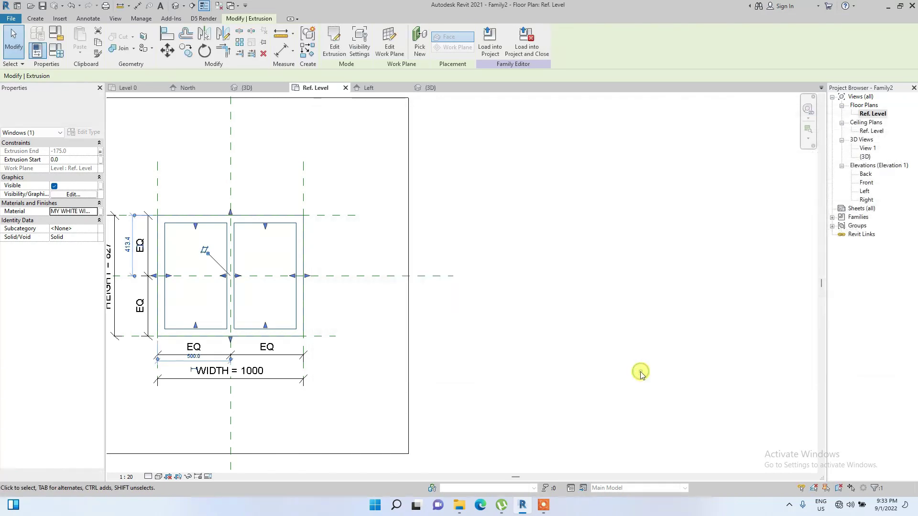
# - Set the window HEIGHT to 1200 in Family Types and apply it
pyautogui.click(458, 258)
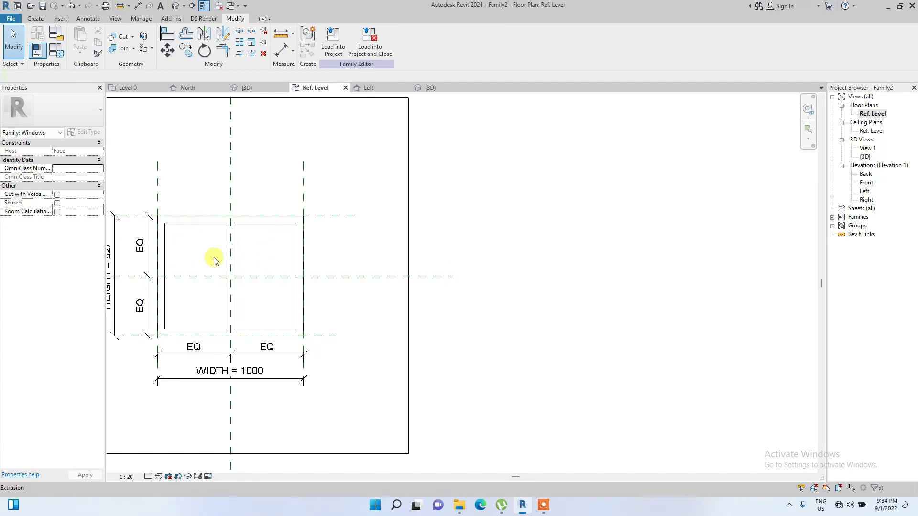
pyautogui.scroll(-2, 213, 257)
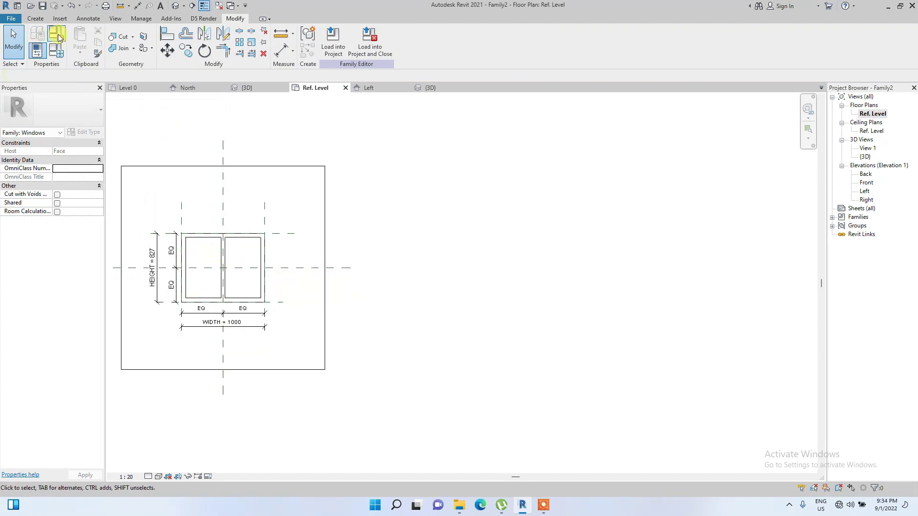
pyautogui.click(36, 18)
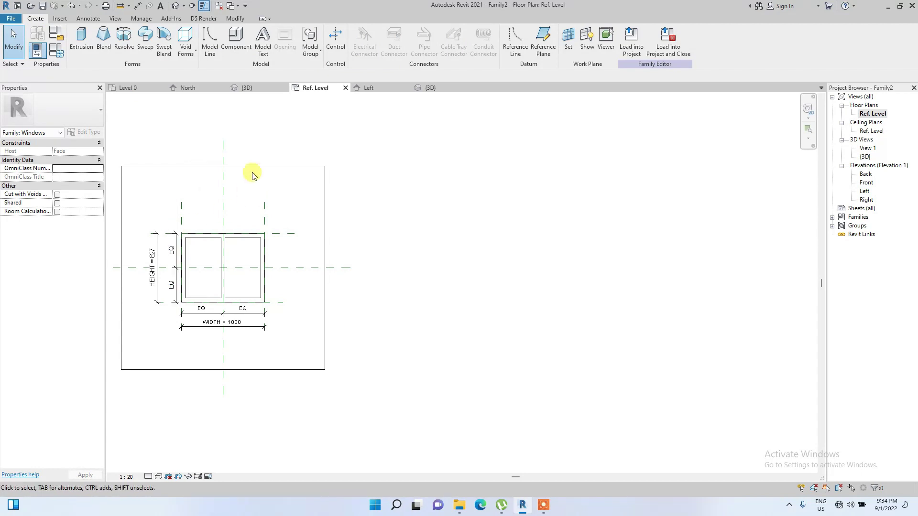
pyautogui.click(234, 19)
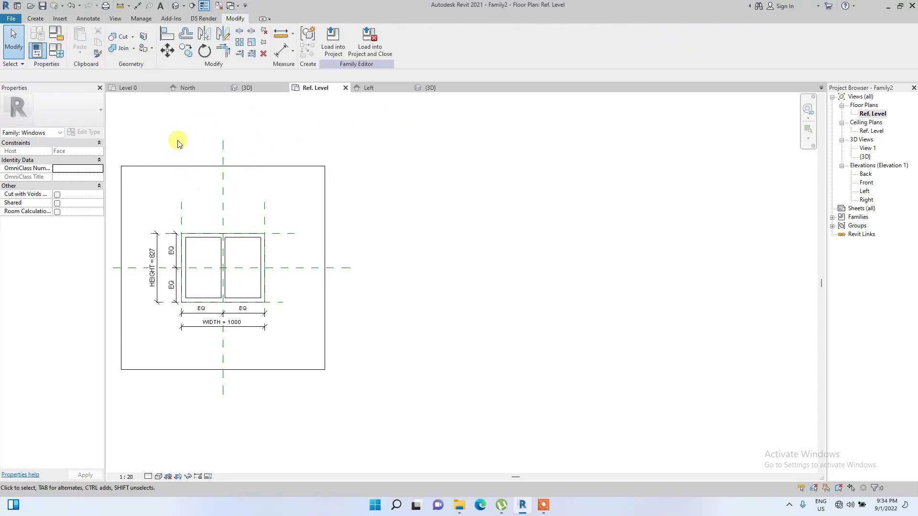
pyautogui.scroll(-1, 175, 139)
pyautogui.click(61, 57)
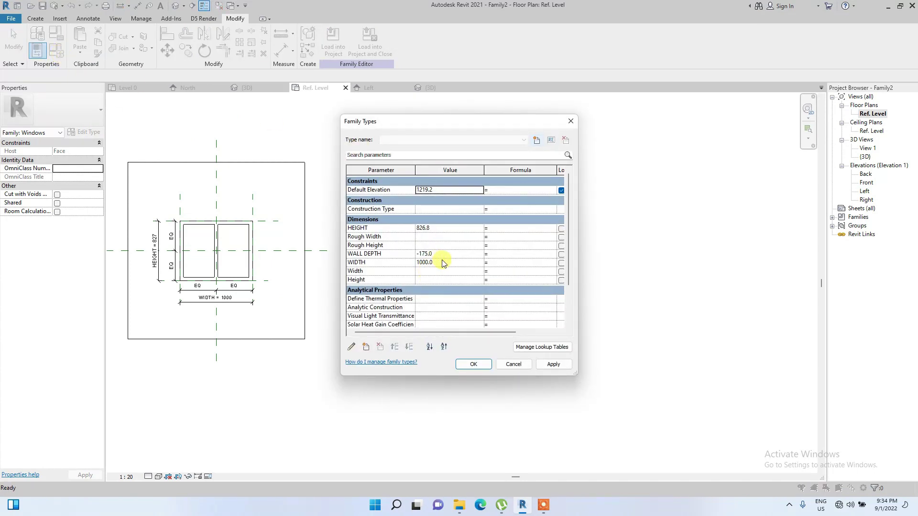
pyautogui.click(445, 228)
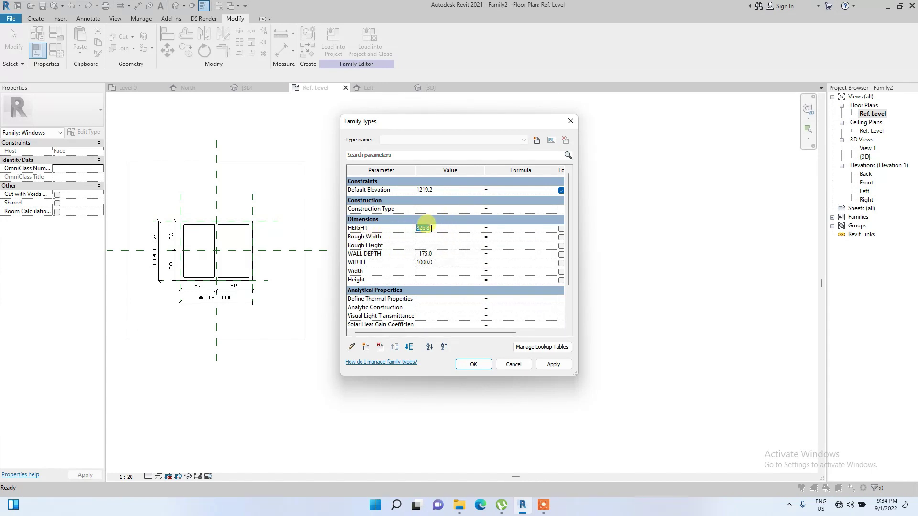
pyautogui.write('1200')
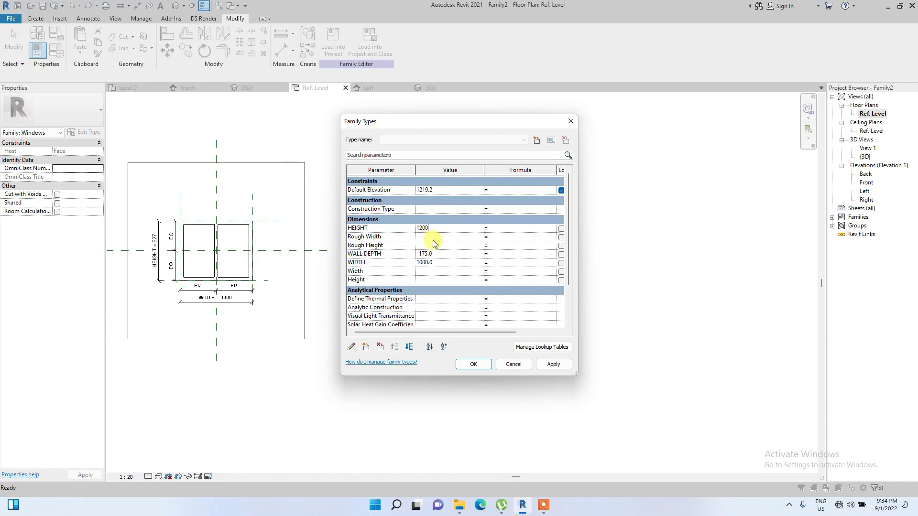
pyautogui.click(550, 366)
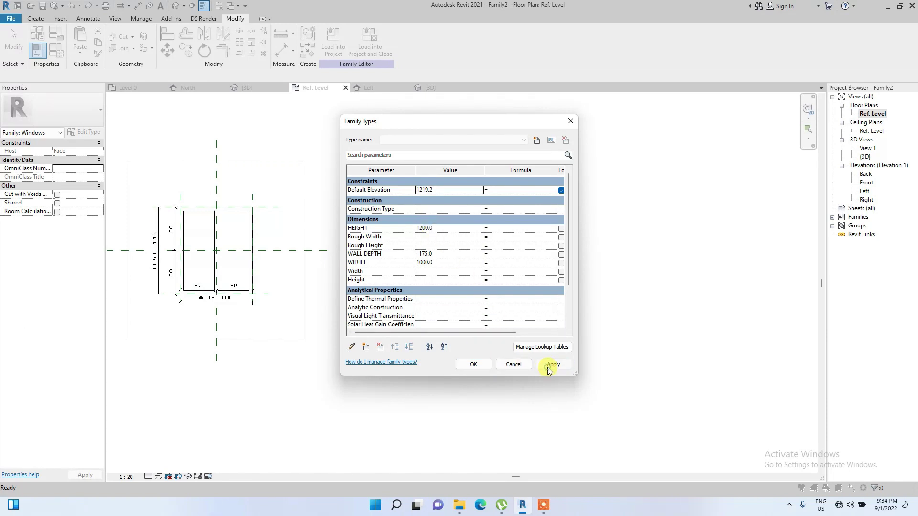
# - Flex WIDTH to 1500 and then 900, keeping HEIGHT 1200, and accept the changes
pyautogui.click(441, 262)
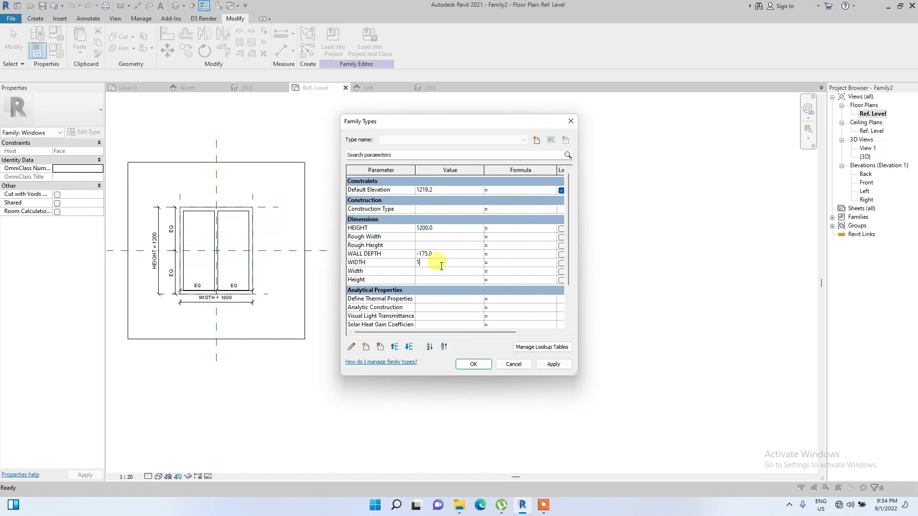
pyautogui.click(554, 365)
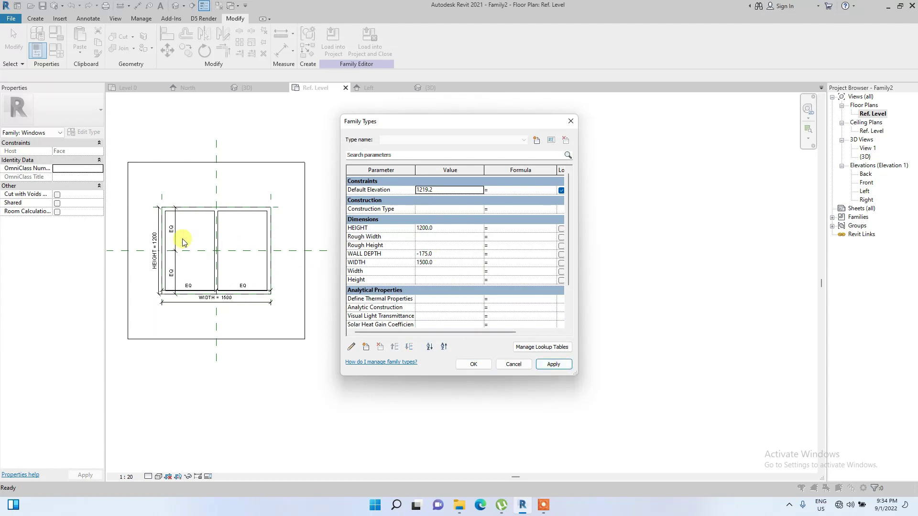
pyautogui.click(447, 264)
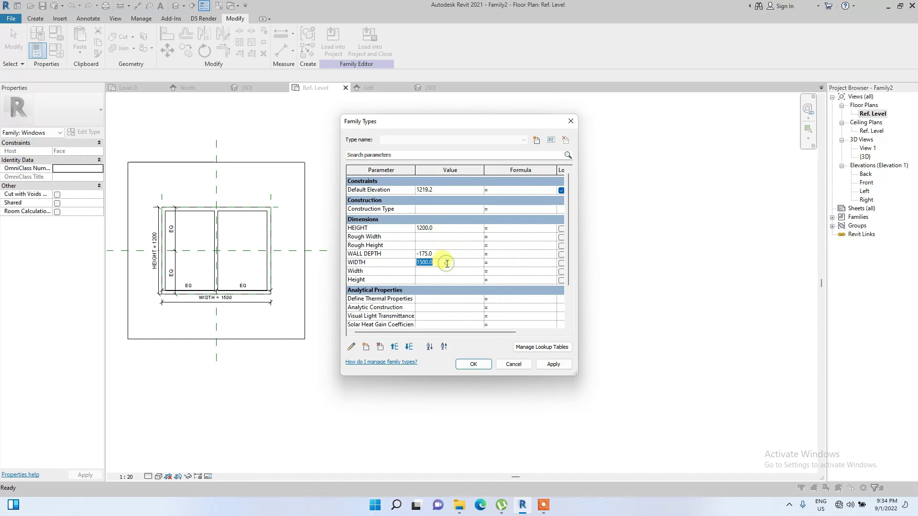
pyautogui.write('900')
pyautogui.click(445, 228)
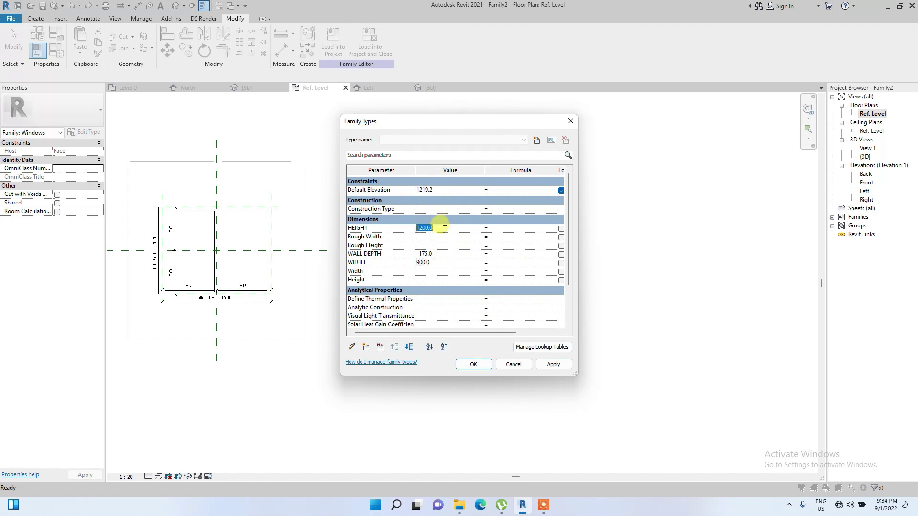
pyautogui.write('1200')
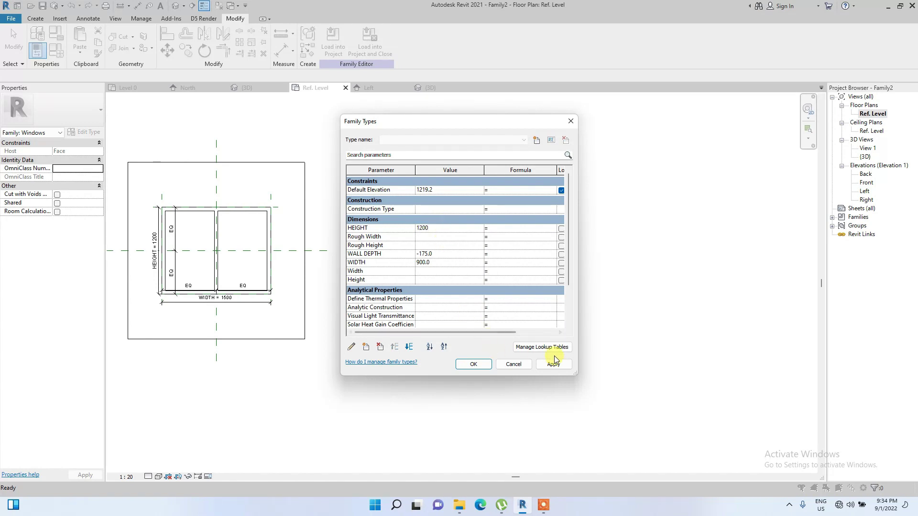
pyautogui.click(553, 364)
pyautogui.click(472, 365)
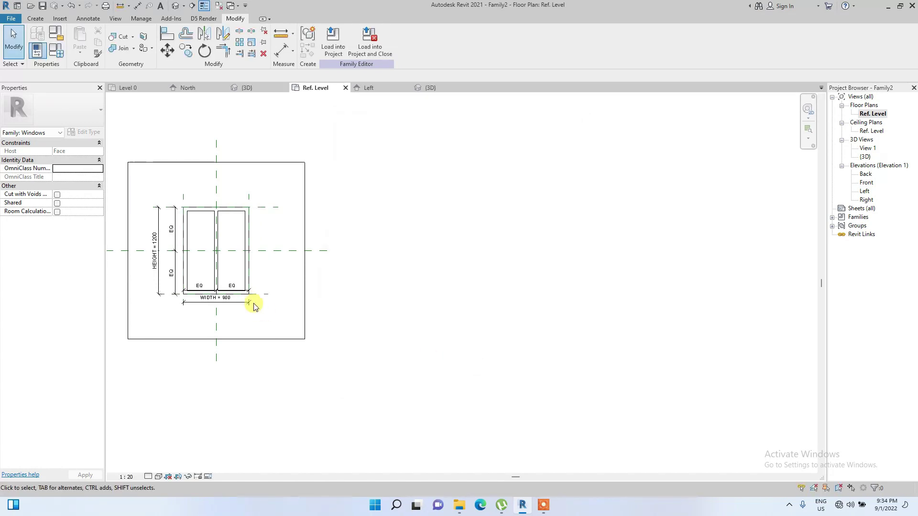
pyautogui.scroll(4, 299, 271)
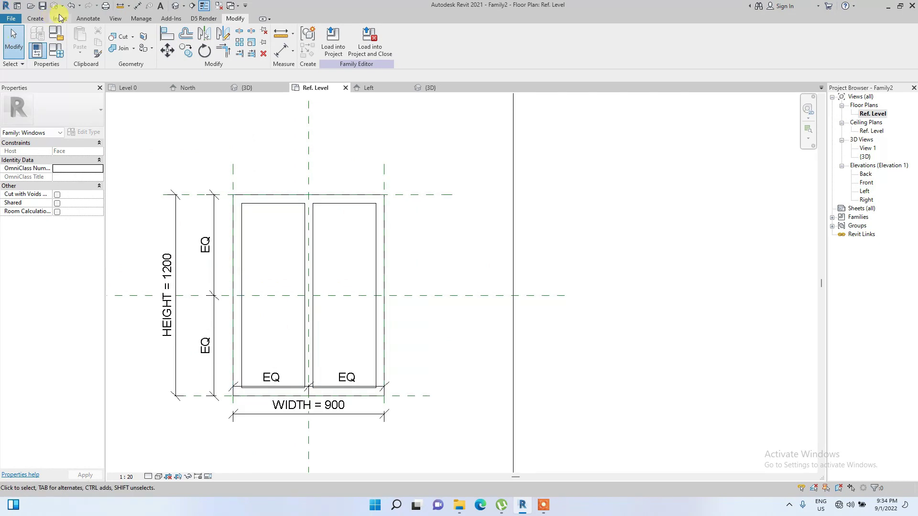
pyautogui.click(35, 18)
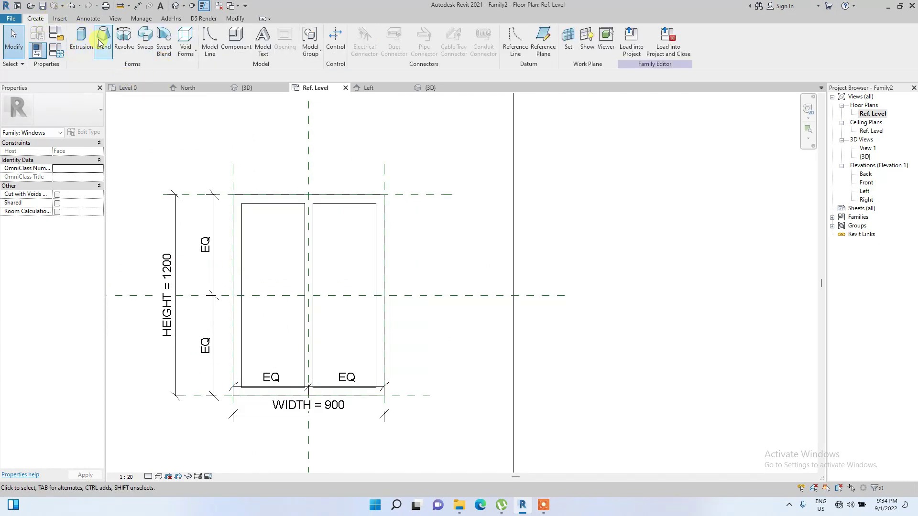
# - Start a new extrusion and sketch a rectangle locked to all four edges of the left pane
pyautogui.click(82, 43)
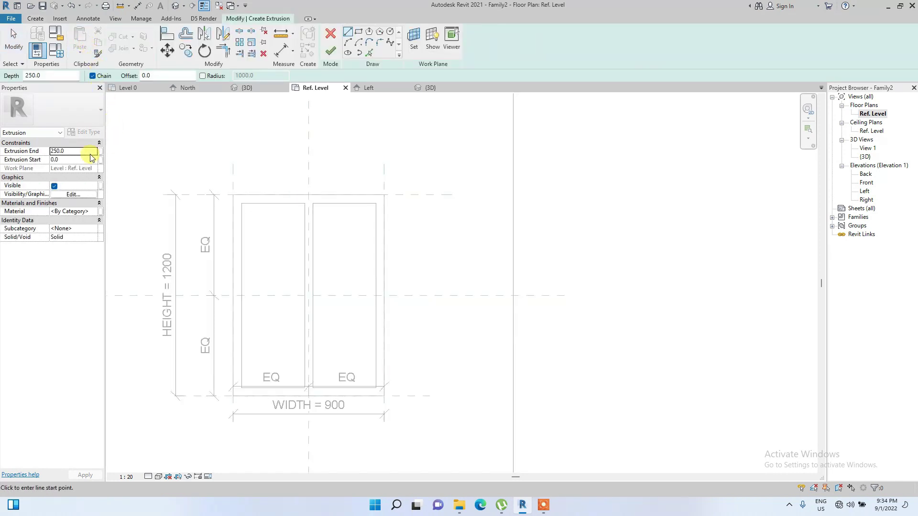
pyautogui.click(359, 36)
pyautogui.click(242, 204)
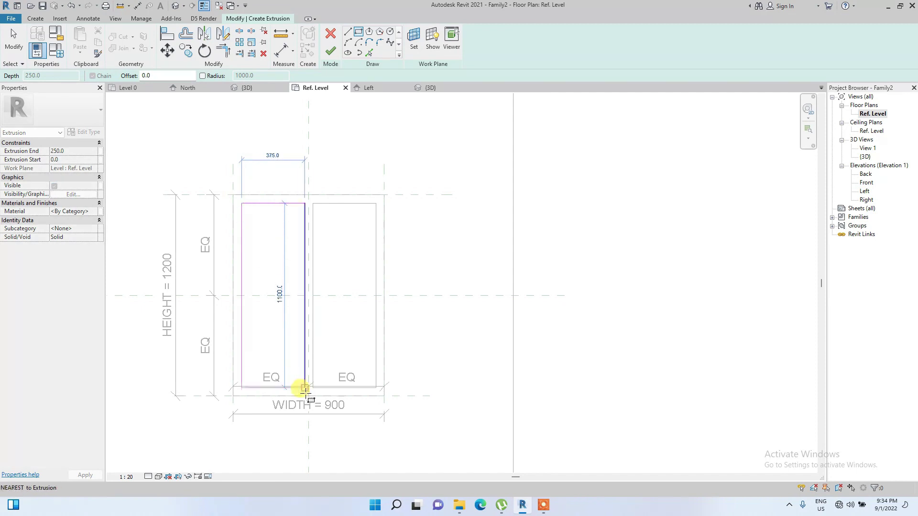
pyautogui.click(305, 387)
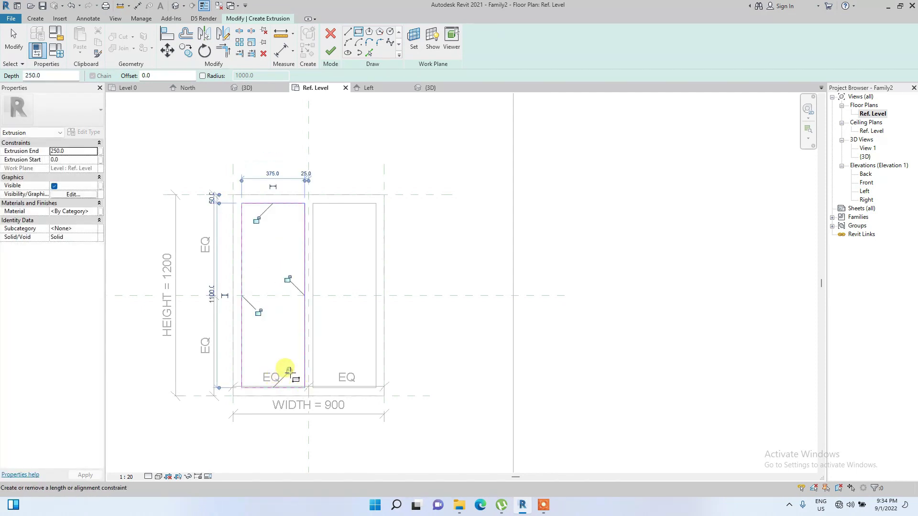
pyautogui.click(289, 371)
pyautogui.click(258, 312)
pyautogui.click(287, 279)
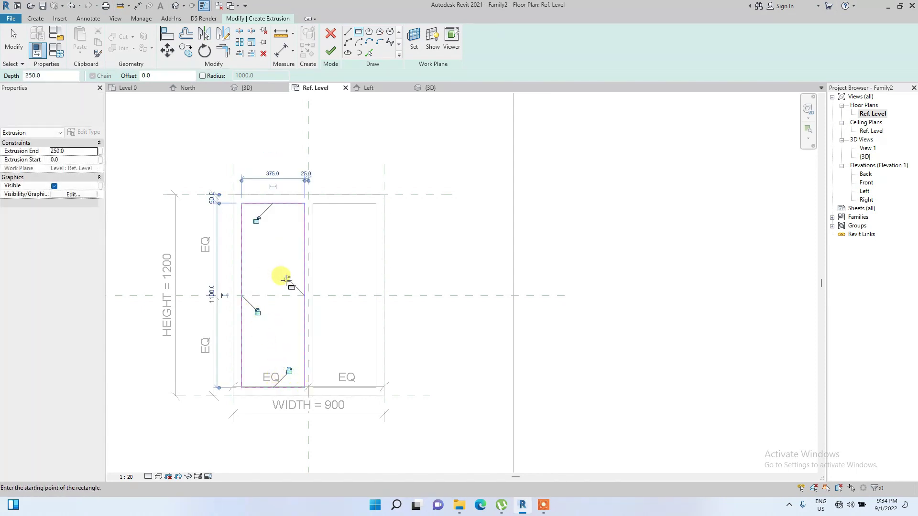
pyautogui.click(256, 220)
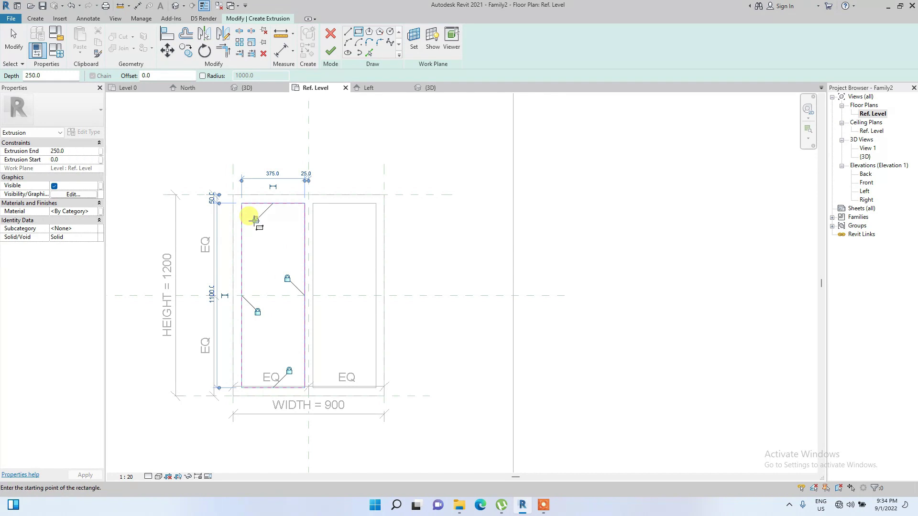
# - Sketch a rectangle locked to the right pane's edges and finish the extrusion
pyautogui.click(313, 204)
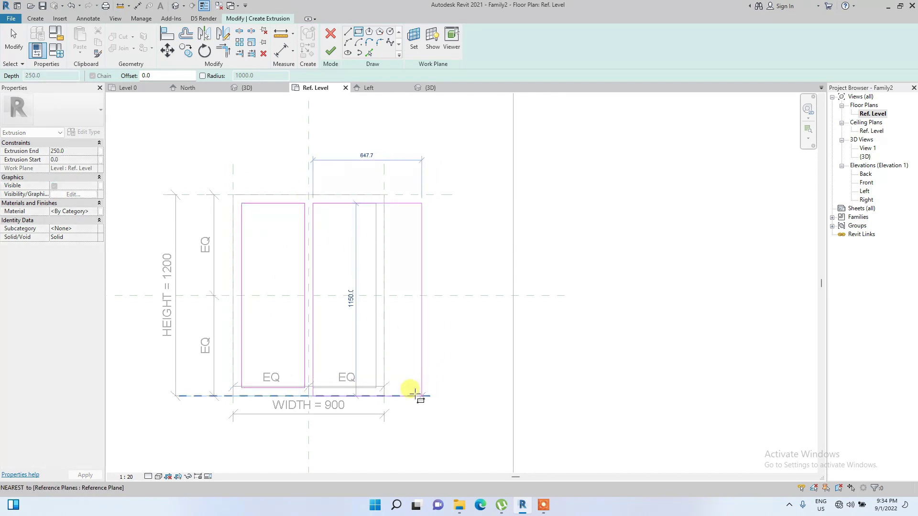
pyautogui.click(376, 388)
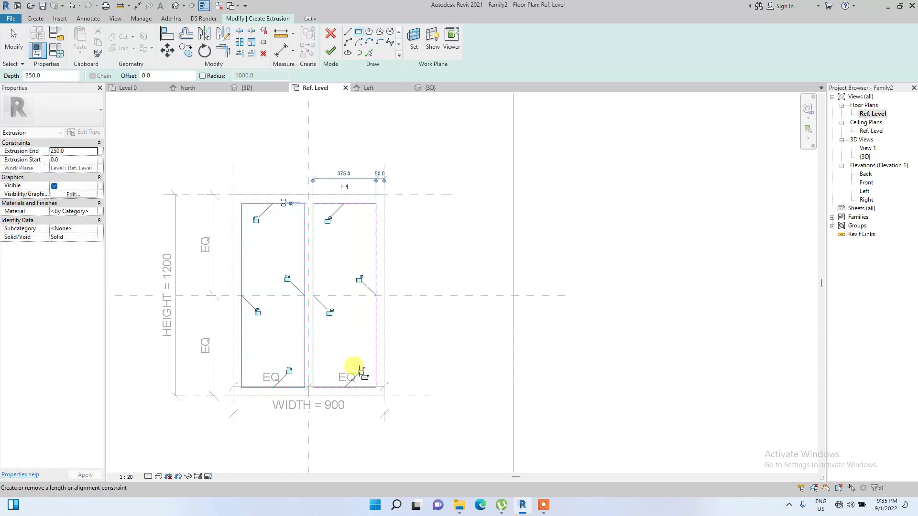
pyautogui.click(362, 371)
pyautogui.click(329, 313)
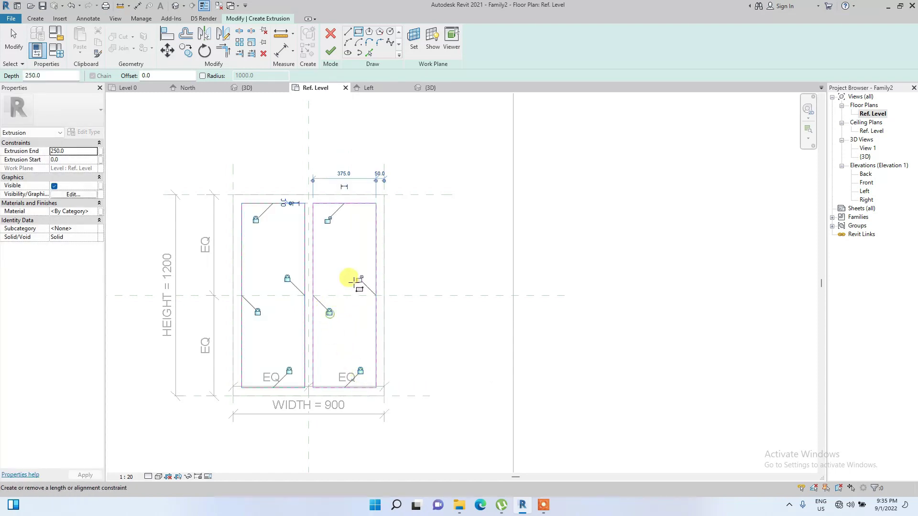
pyautogui.click(359, 278)
pyautogui.click(327, 220)
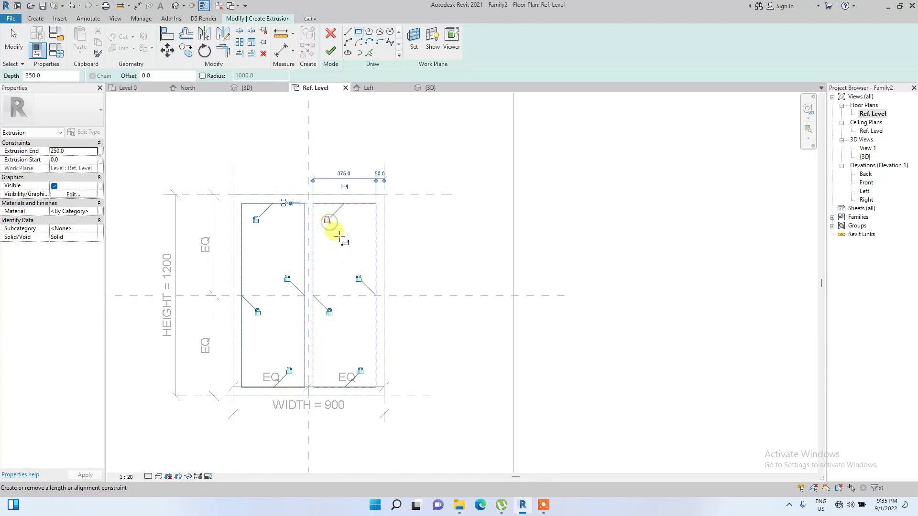
pyautogui.click(330, 52)
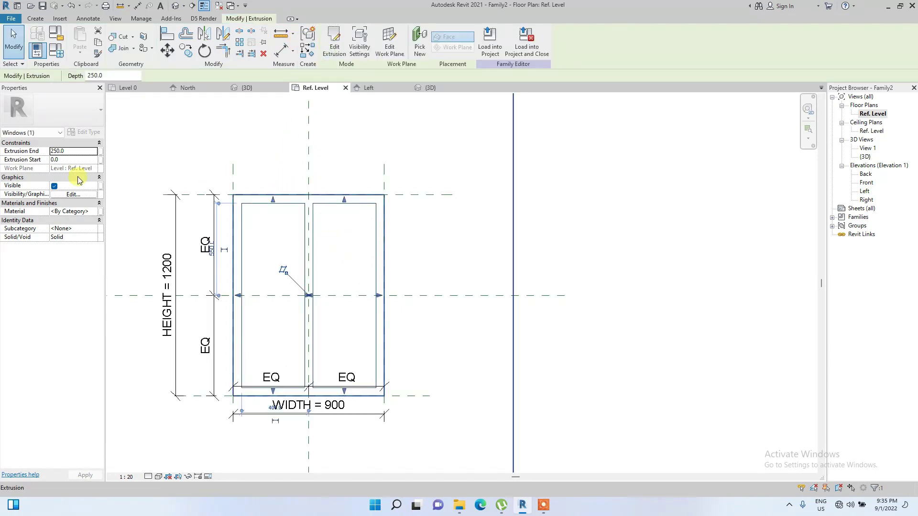
# - In the Left elevation, give the pane extrusion Extrusion Start -25 and Extrusion End -50
pyautogui.doubleClick(866, 191)
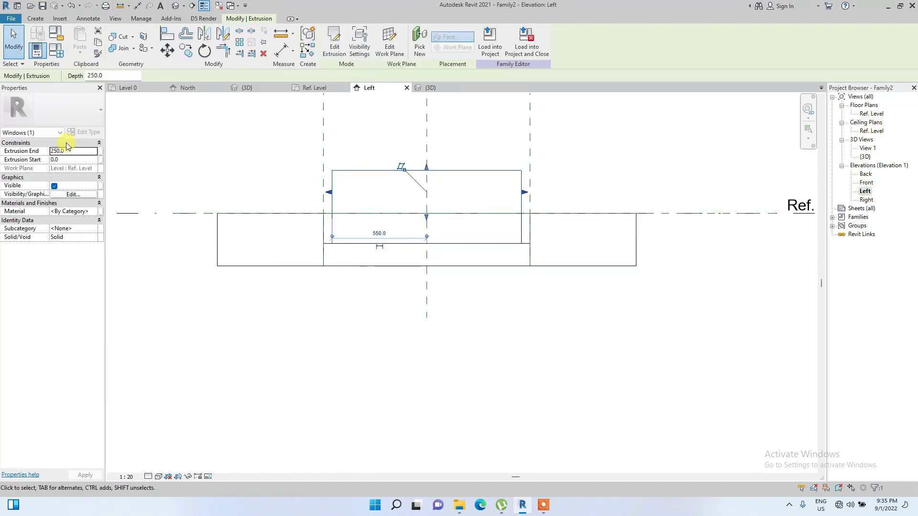
pyautogui.click(79, 159)
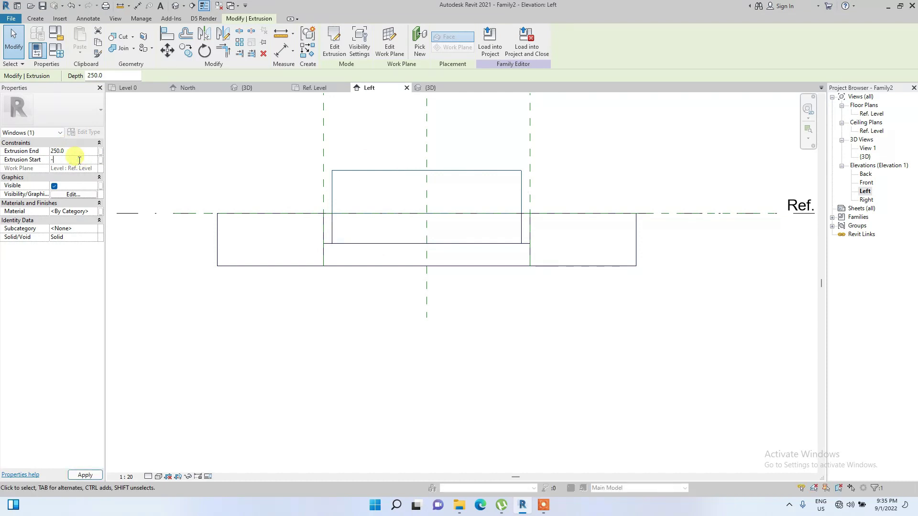
pyautogui.click(82, 151)
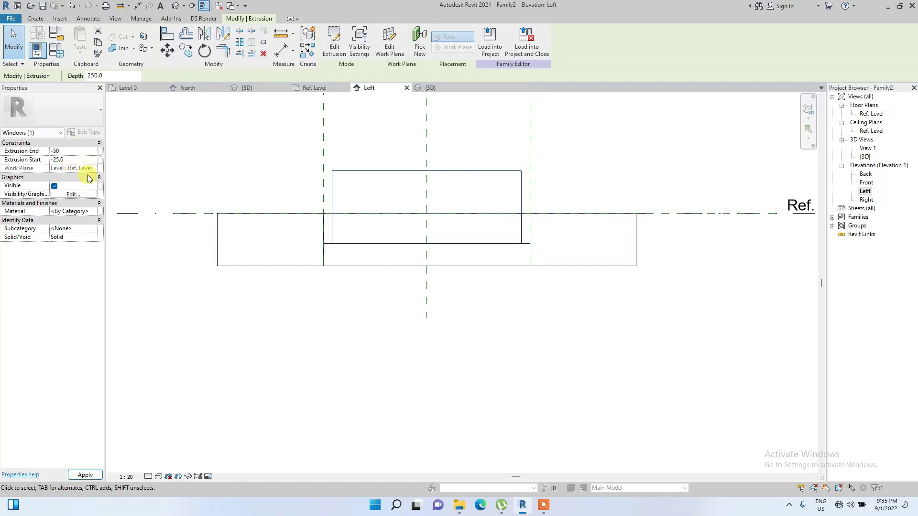
pyautogui.click(93, 213)
# - Duplicate the MY WHITE WINDOW FRAME material as a new material named MY WINDOW GLASS
pyautogui.rightClick(436, 288)
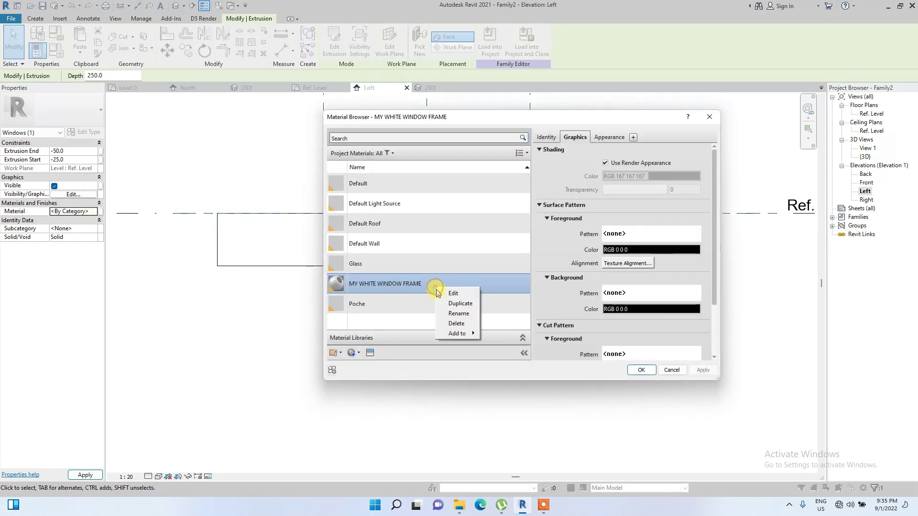
pyautogui.click(470, 308)
pyautogui.write('M')
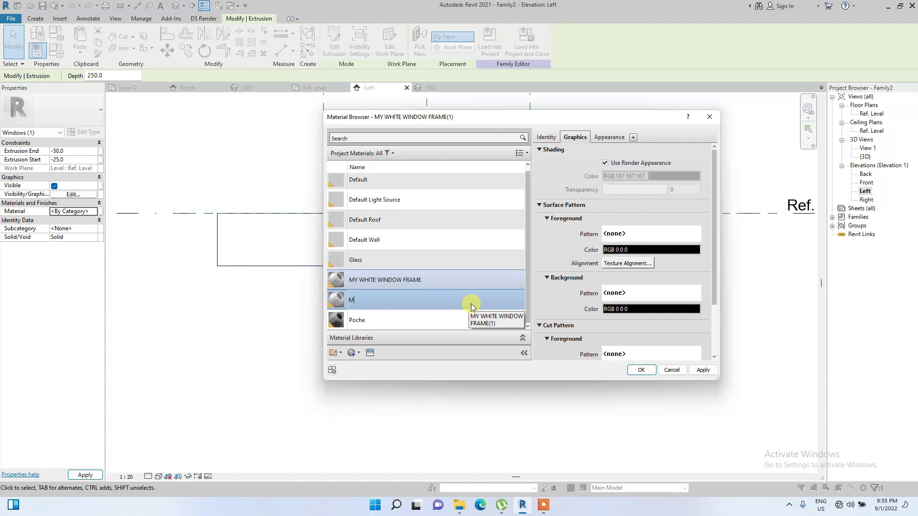
pyautogui.write('Y WINDOW GLASS')
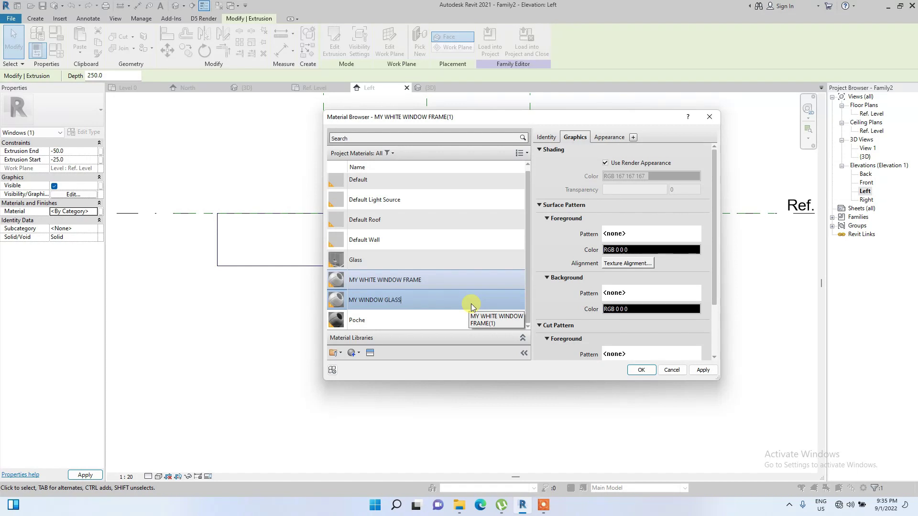
# - Give MY WINDOW GLASS the Glass > Blue - Glazing appearance and assign it to the pane extrusion
pyautogui.click(370, 353)
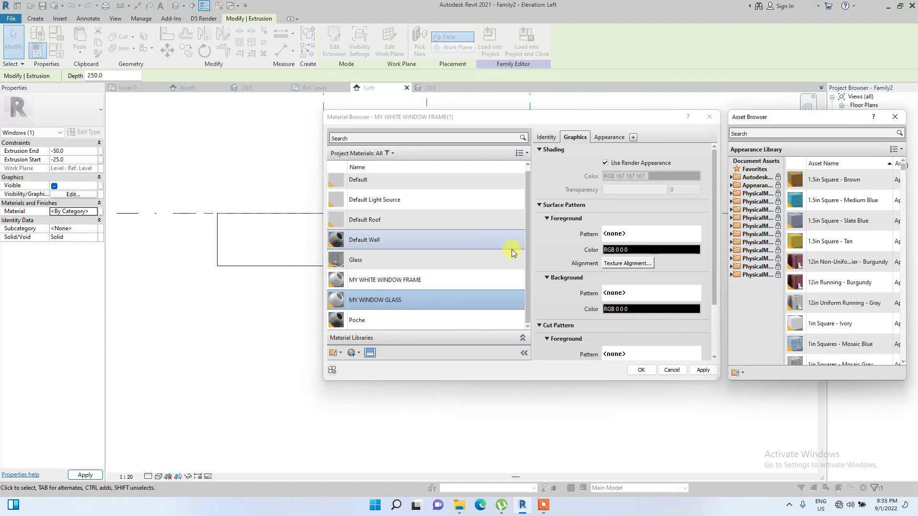
pyautogui.doubleClick(748, 189)
pyautogui.scroll(-5, 774, 250)
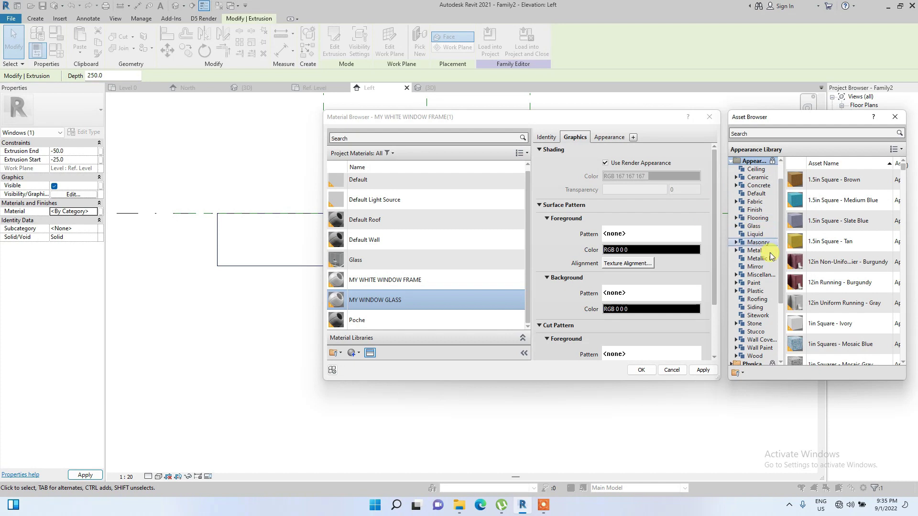
pyautogui.scroll(5, 772, 252)
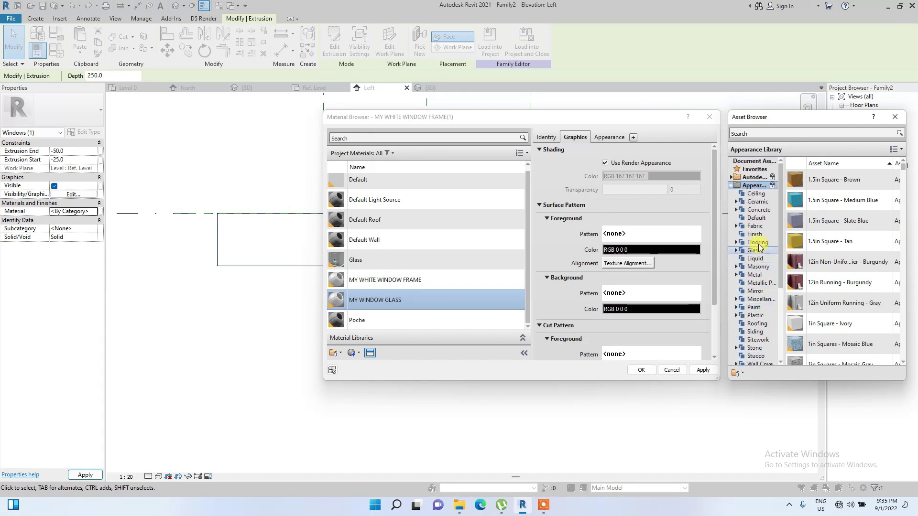
pyautogui.click(765, 250)
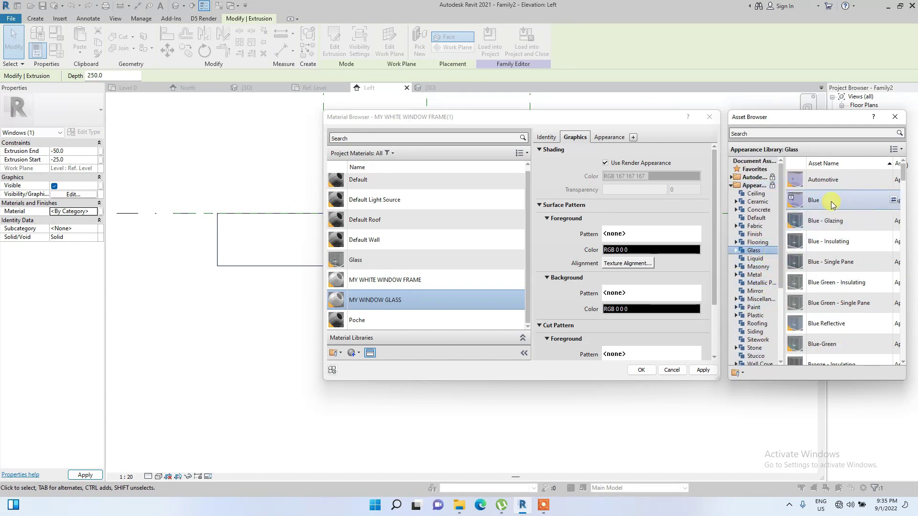
pyautogui.click(894, 221)
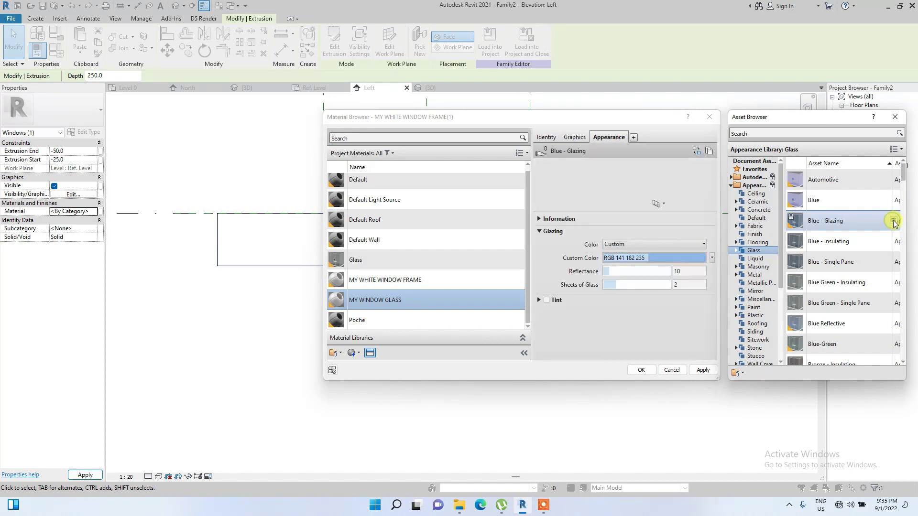
pyautogui.click(703, 370)
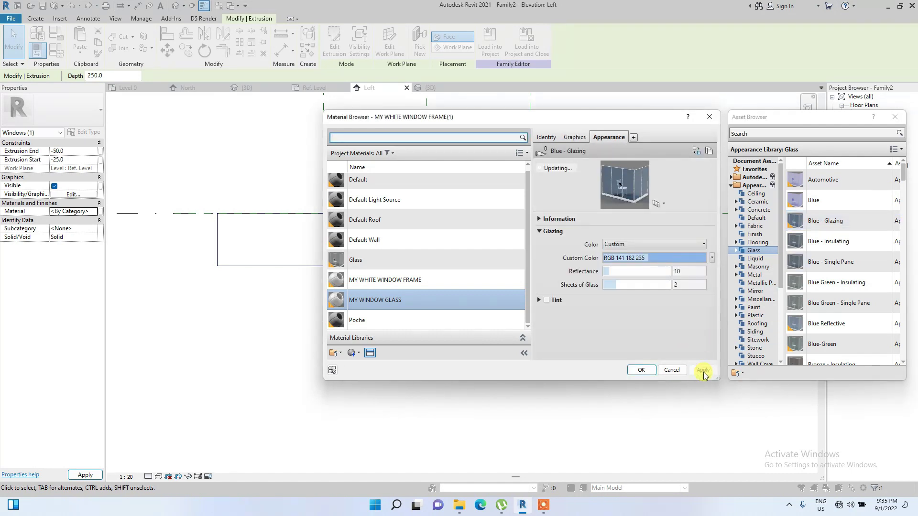
pyautogui.click(575, 138)
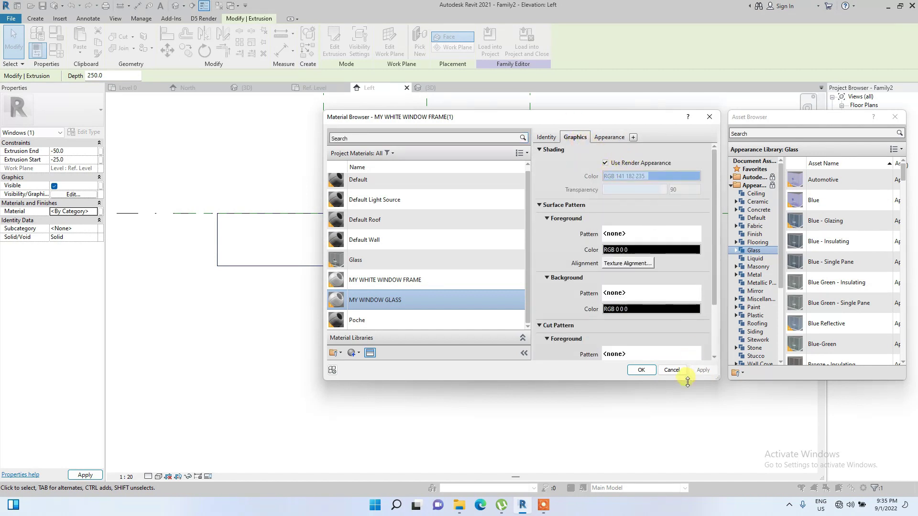
pyautogui.click(641, 370)
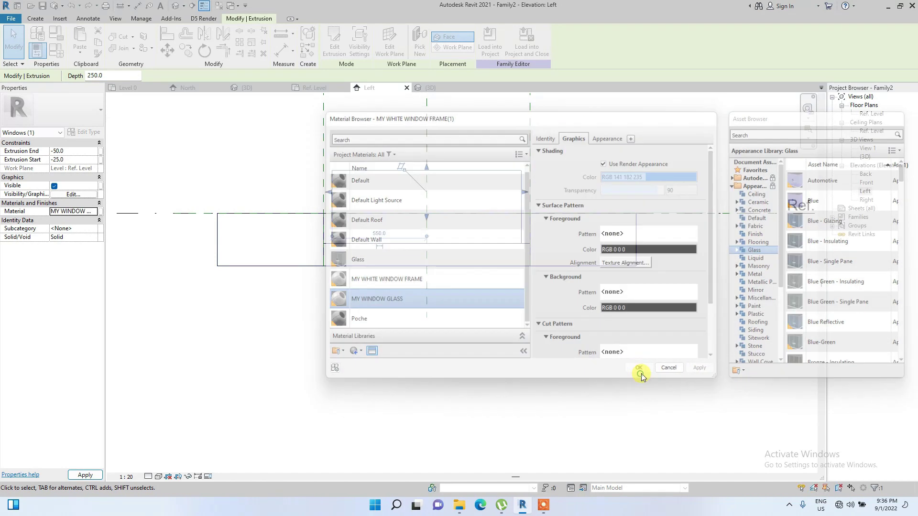
pyautogui.click(340, 155)
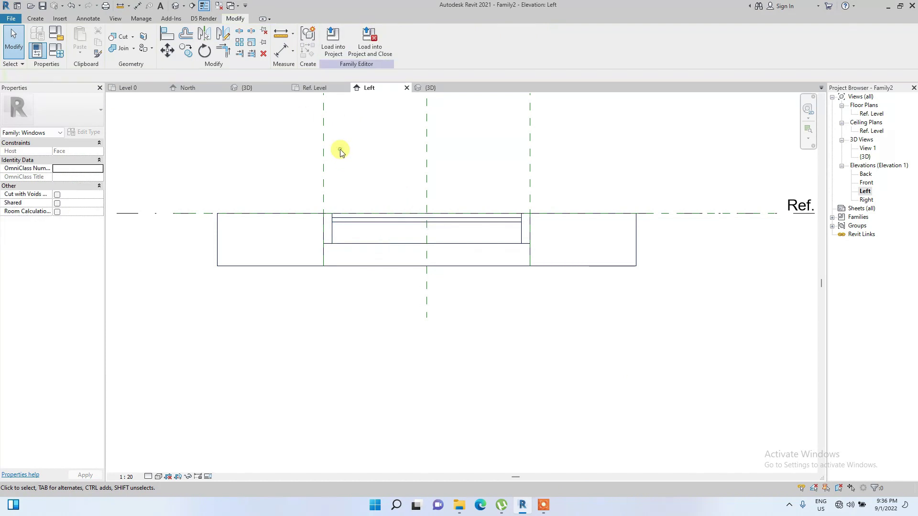
# - Review the window from an isometric corner in the {3D} view, then choose Load into Project and Close
pyautogui.scroll(-3, 356, 181)
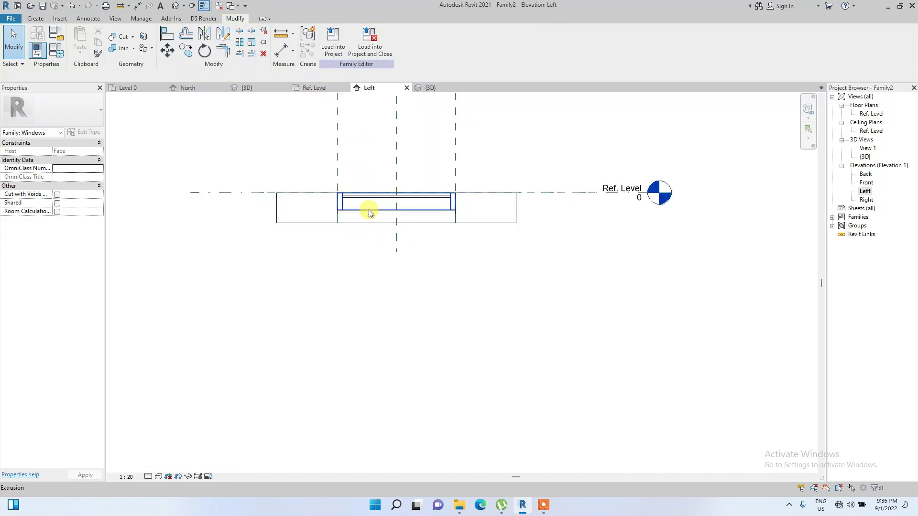
pyautogui.click(430, 87)
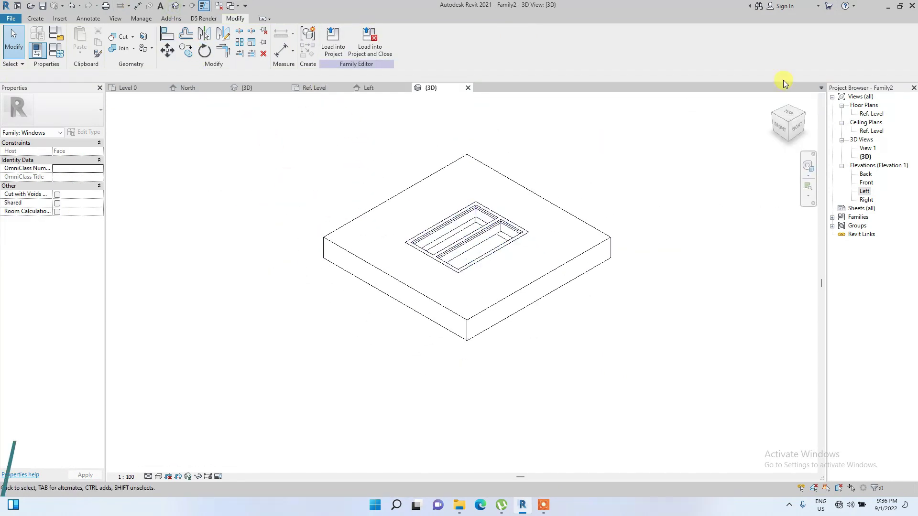
pyautogui.click(784, 111)
pyautogui.moveTo(139, 118)
pyautogui.keyDown('shift'); pyautogui.mouseDown(button='middle')
pyautogui.moveTo(281, 107)
pyautogui.moveTo(198, 152)
pyautogui.mouseUp(button='middle'); pyautogui.keyUp('shift')
pyautogui.click(375, 46)
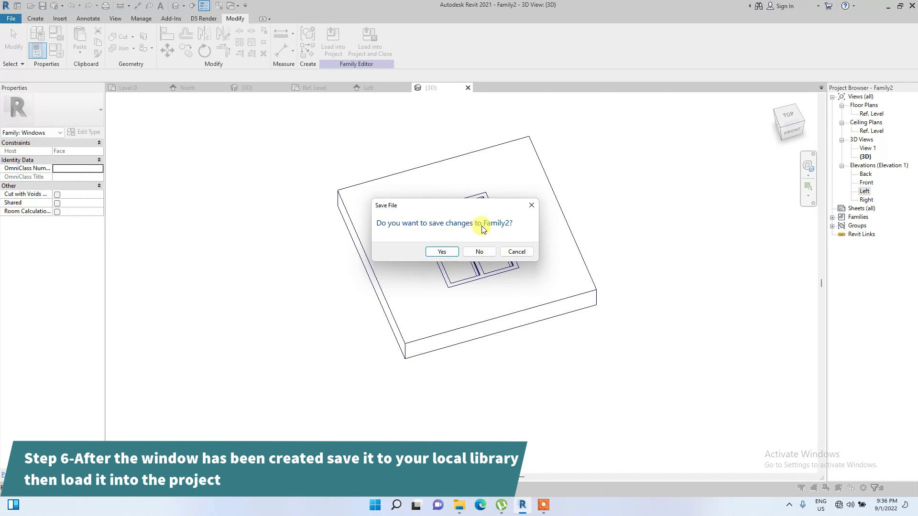
# - Confirm saving Family2 and save it as TUTORIALS FACE BASED WINDOW
pyautogui.click(442, 252)
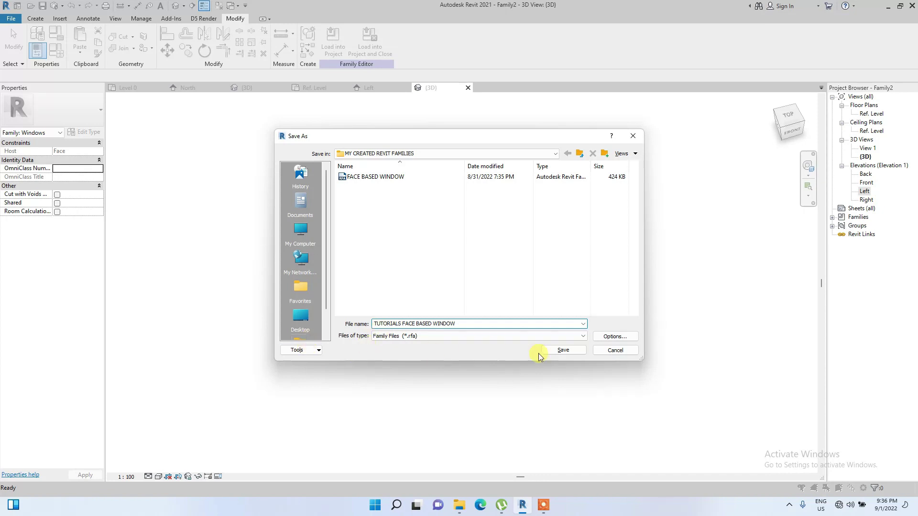
pyautogui.click(556, 351)
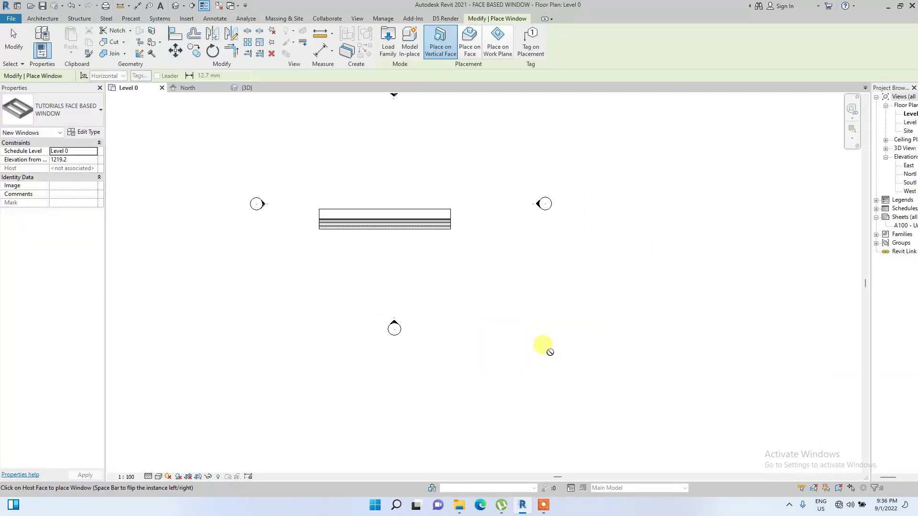
# - In the project's 3D view, place a TUTORIALS FACE BASED WINDOW on the white face and select it
pyautogui.click(175, 6)
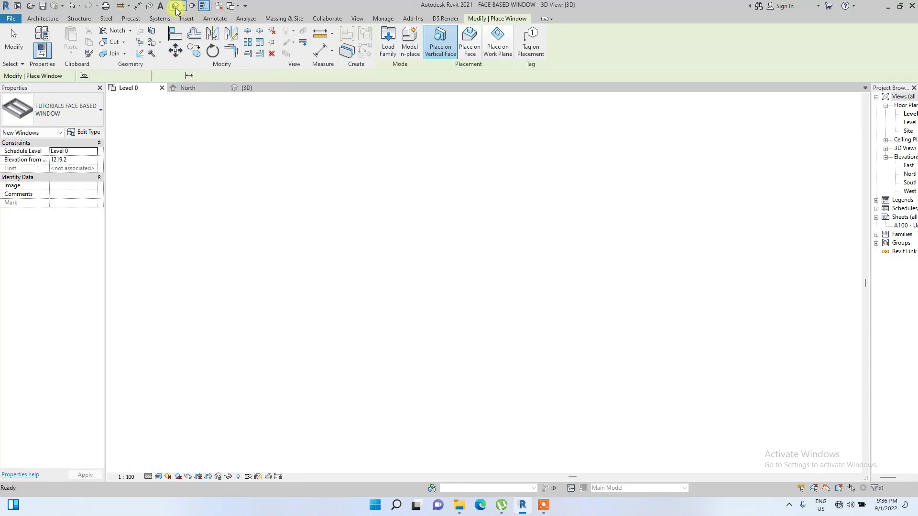
pyautogui.click(57, 113)
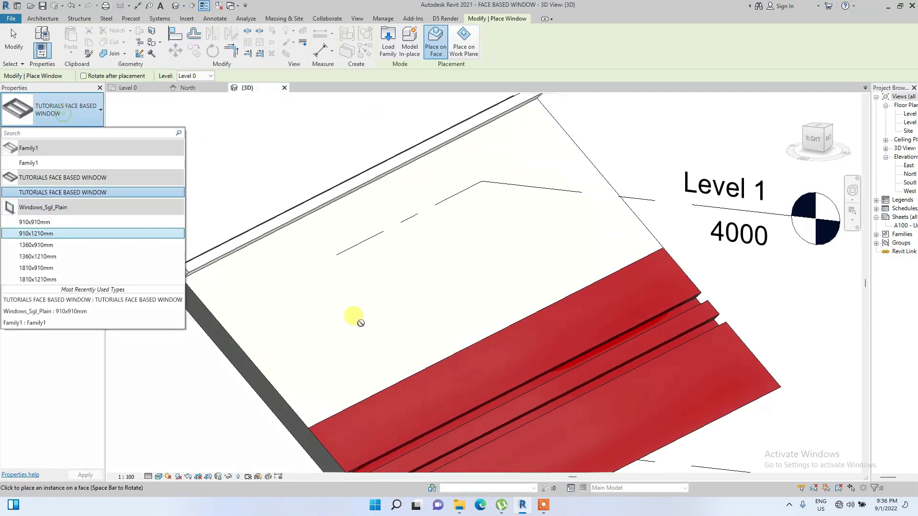
pyautogui.click(53, 192)
pyautogui.press('Escape')
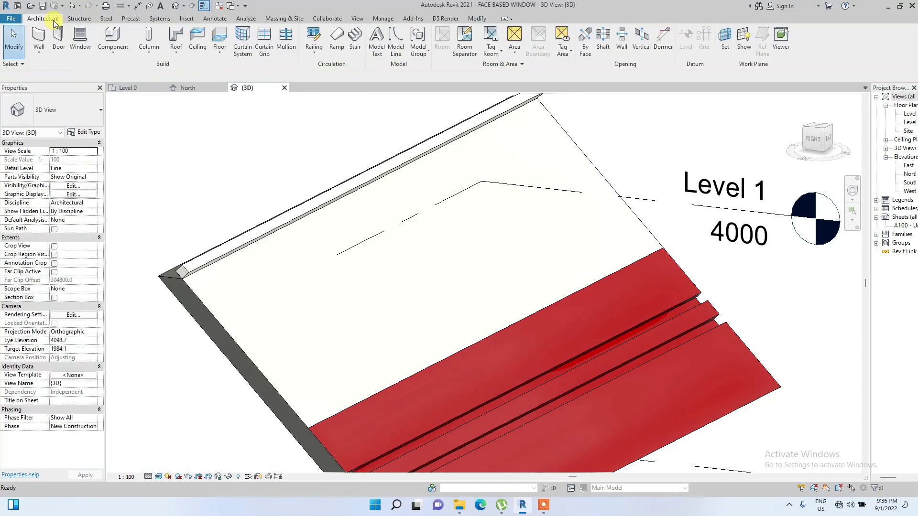
pyautogui.click(76, 41)
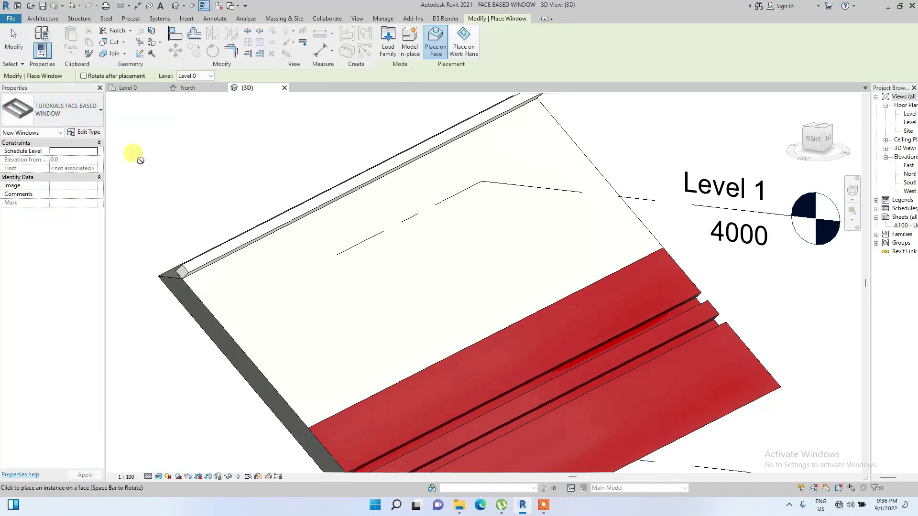
pyautogui.click(420, 276)
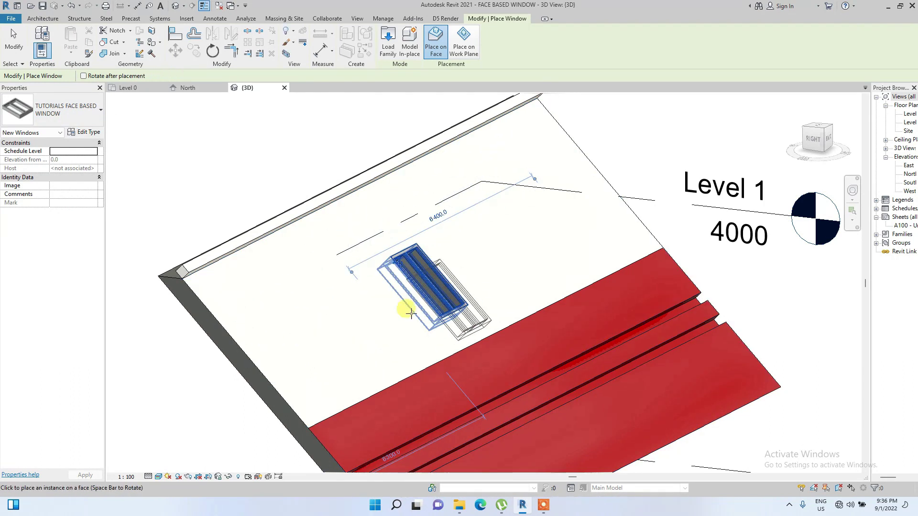
pyautogui.press('Escape')
pyautogui.moveTo(458, 292)
pyautogui.keyDown('shift'); pyautogui.mouseDown(button='middle')
pyautogui.moveTo(614, 150)
pyautogui.moveTo(525, 143)
pyautogui.moveTo(733, 148)
pyautogui.mouseUp(button='middle'); pyautogui.keyUp('shift')
pyautogui.click(455, 235)
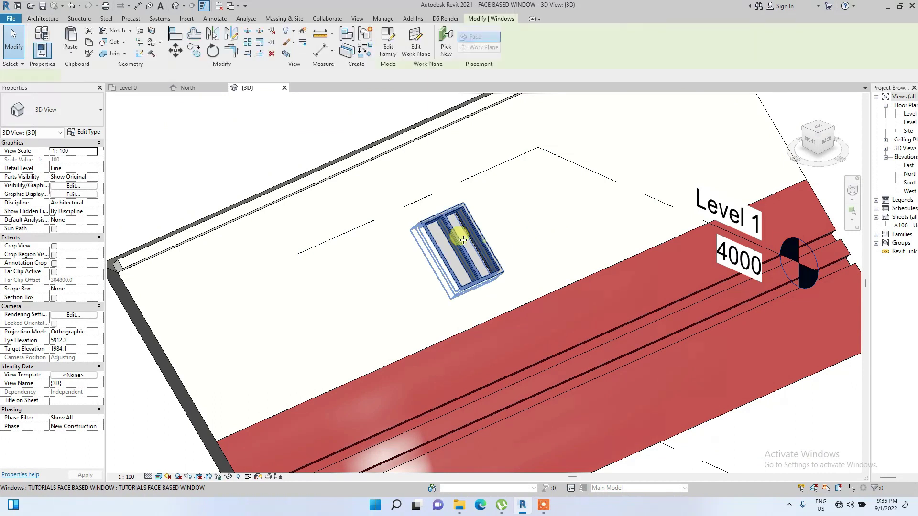
# - In the window's Type Properties, change WIDTH from 900.0 to 1200.0 and begin editing HEIGHT
pyautogui.click(76, 133)
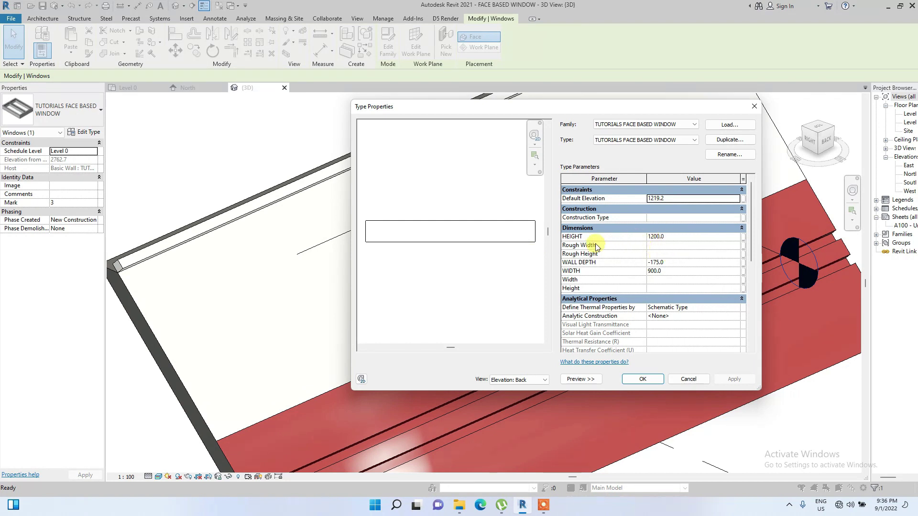
pyautogui.click(675, 271)
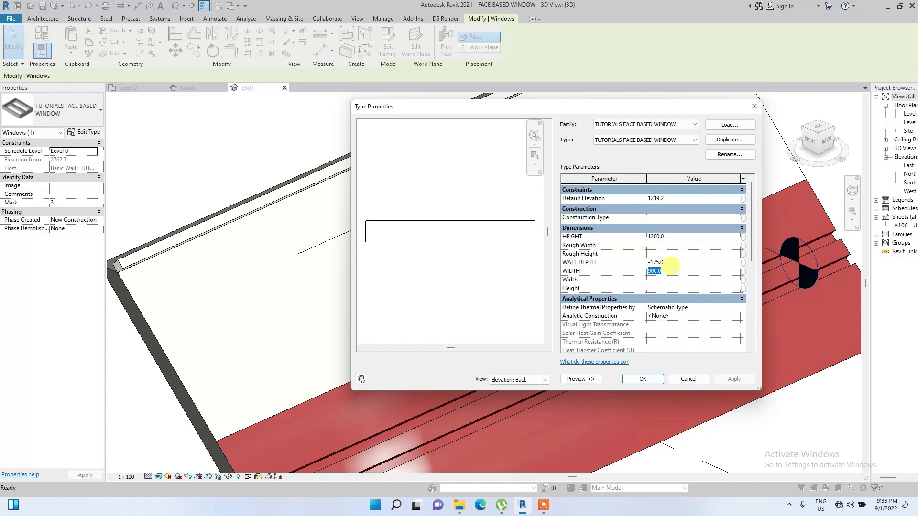
pyautogui.click(676, 236)
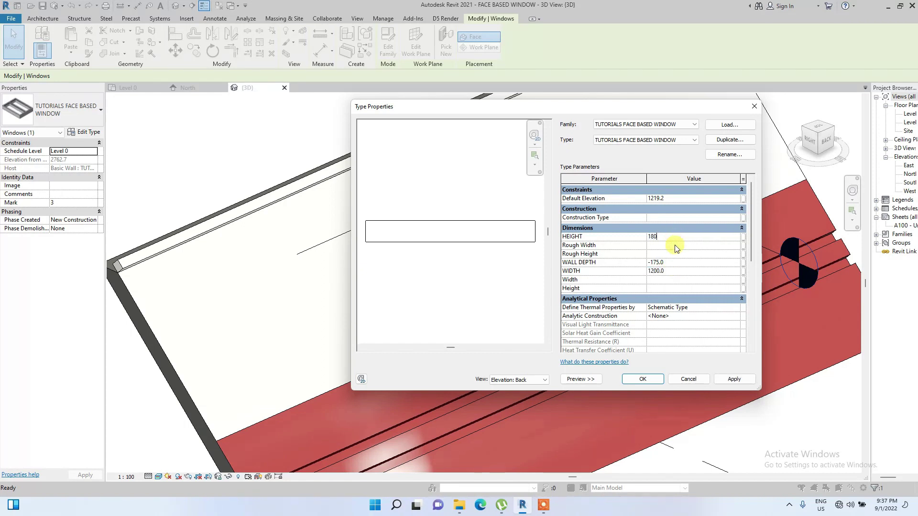